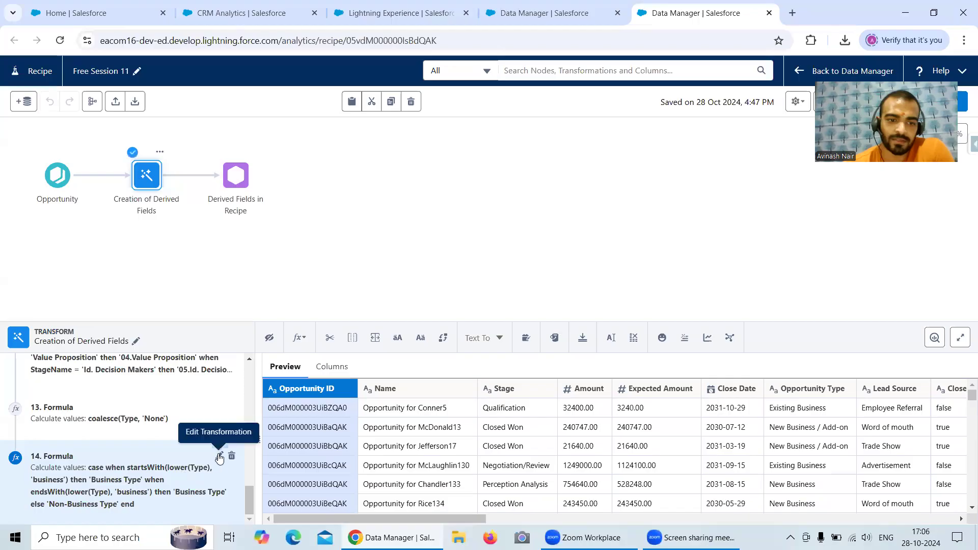
Check the output column settings of the last formula in the Creation of Derived Fields node without changing it.
{"action": "left_click_drag", "start_coordinate": [514, 375], "coordinate": [518, 479]}
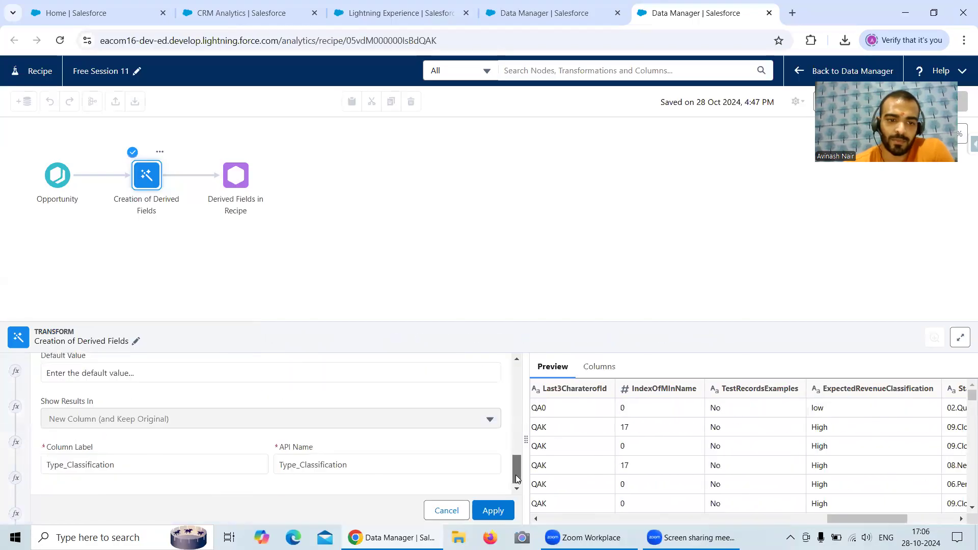
{"action": "left_click", "coordinate": [447, 511]}
Open the NameAndType1 field in the Free Session 6 dataflow's Derived Fields node and review its SAQL expression.
{"action": "left_click", "coordinate": [569, 22]}
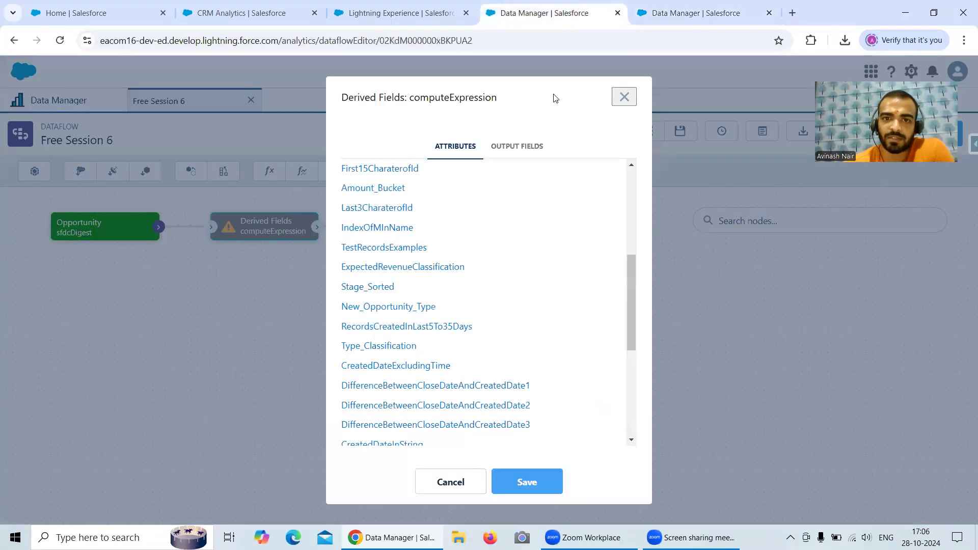
{"action": "scroll", "coordinate": [510, 260], "scroll_direction": "down", "scroll_amount": 3}
{"action": "scroll", "coordinate": [510, 261], "scroll_direction": "down", "scroll_amount": 1}
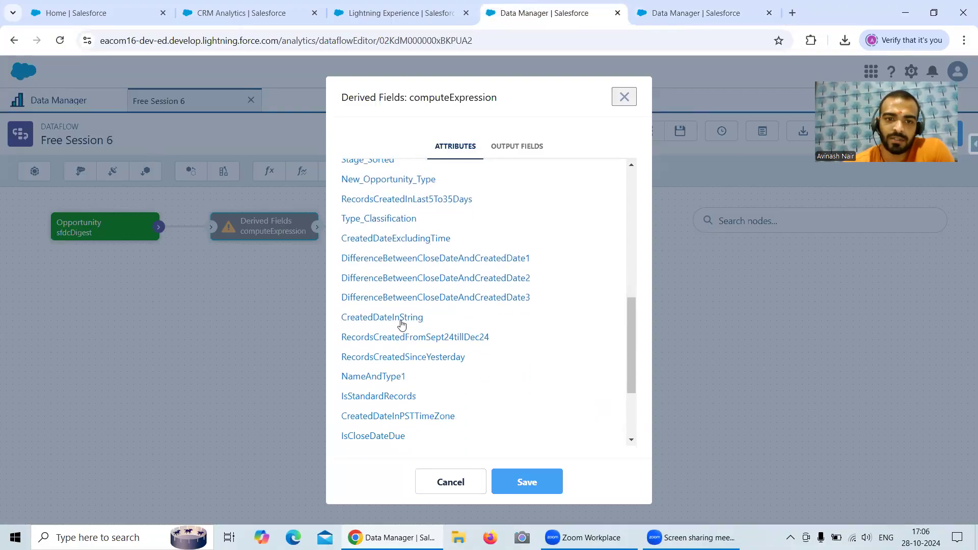
{"action": "scroll", "coordinate": [466, 285], "scroll_direction": "down", "scroll_amount": 1}
{"action": "scroll", "coordinate": [466, 284], "scroll_direction": "down", "scroll_amount": 1}
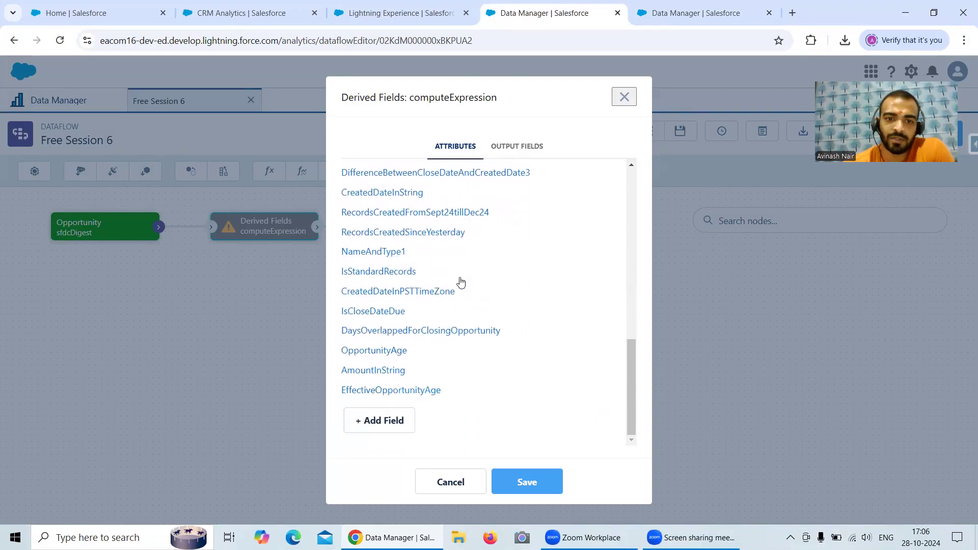
{"action": "left_click", "coordinate": [388, 253]}
{"action": "left_click_drag", "start_coordinate": [439, 364], "coordinate": [348, 354]}
{"action": "left_click", "coordinate": [349, 353]}
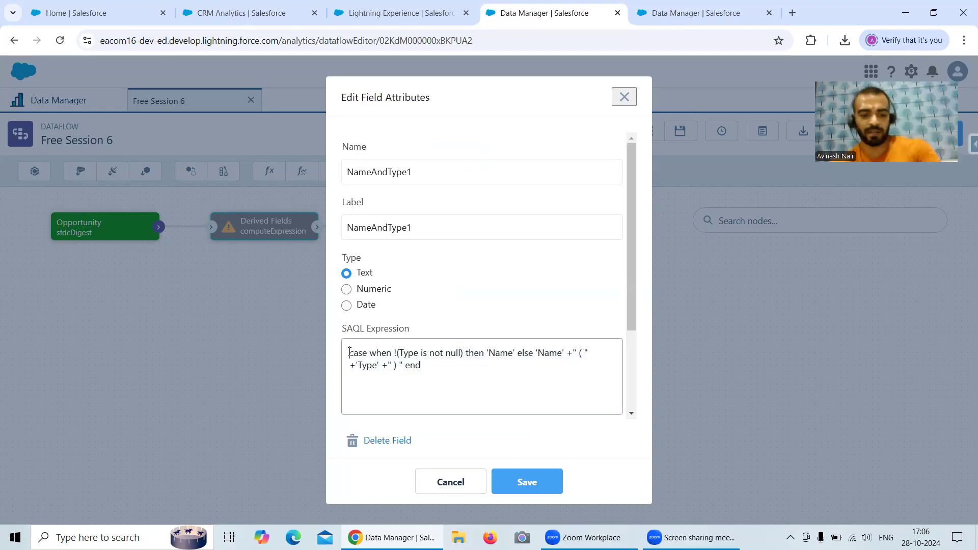
Start a new custom formula in the recipe's Creation of Derived Fields node.
{"action": "left_click", "coordinate": [696, 12]}
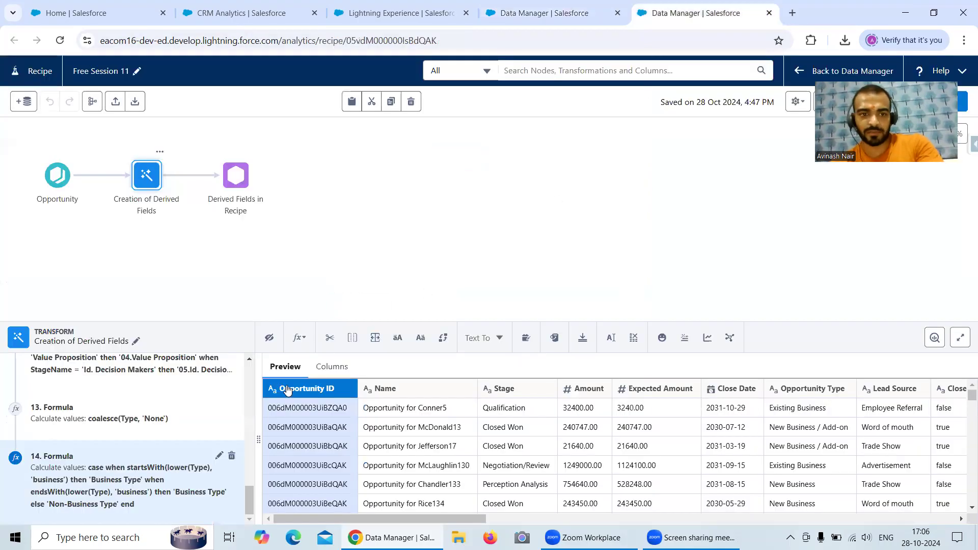
{"action": "left_click", "coordinate": [303, 340]}
{"action": "left_click", "coordinate": [329, 413]}
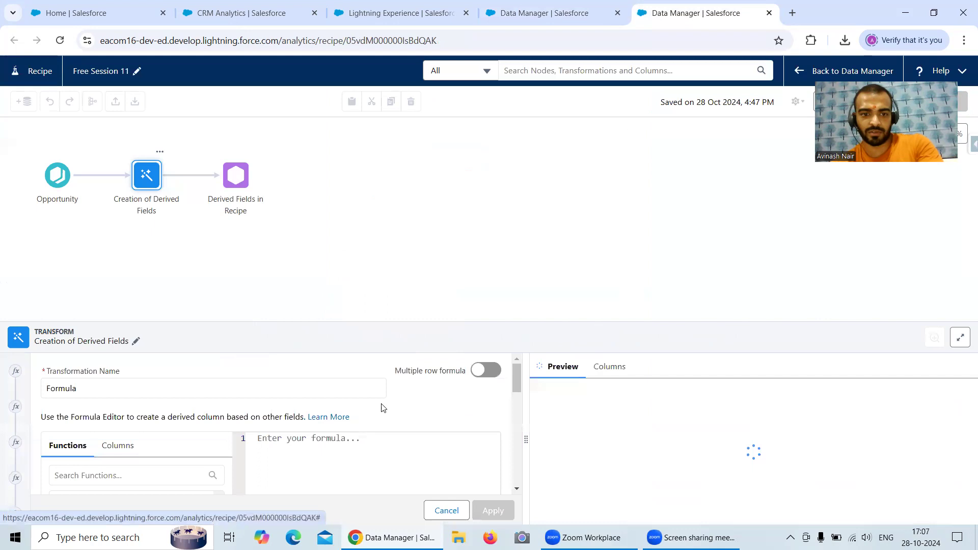
{"action": "left_click", "coordinate": [360, 438]}
{"action": "type", "text": "71 :-"}
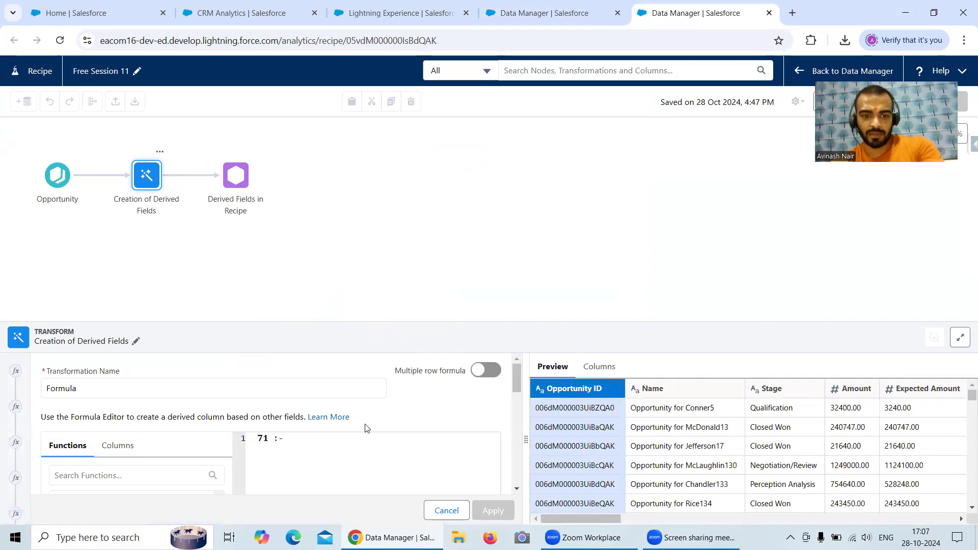
{"action": "key", "text": "BackSpace"}
{"action": "key", "text": "BackSpace"}
{"action": "key", "text": "BackSpace"}
{"action": "key", "text": "BackSpace"}
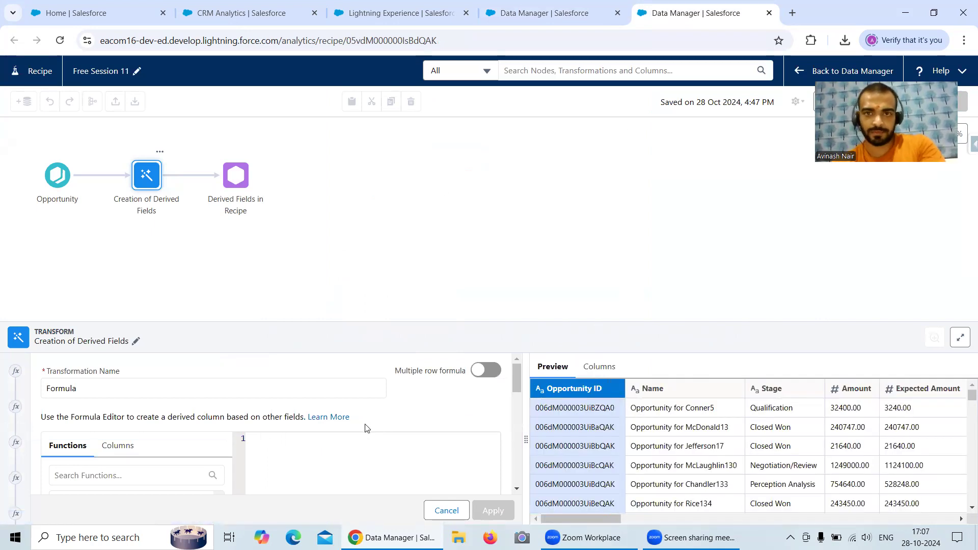
Copy the complete SAQL expression of NameAndType1 from the dataflow into the new recipe formula.
{"action": "left_click", "coordinate": [510, 16]}
{"action": "left_click_drag", "start_coordinate": [434, 364], "coordinate": [343, 348]}
{"action": "key", "text": "ctrl+c"}
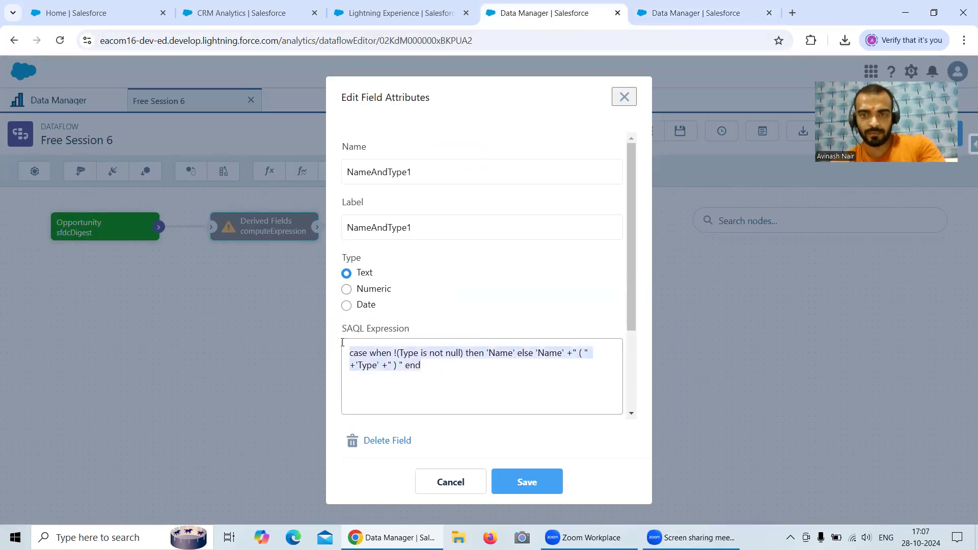
{"action": "left_click", "coordinate": [700, 20]}
{"action": "left_click", "coordinate": [311, 438]}
{"action": "key", "text": "ctrl+v"}
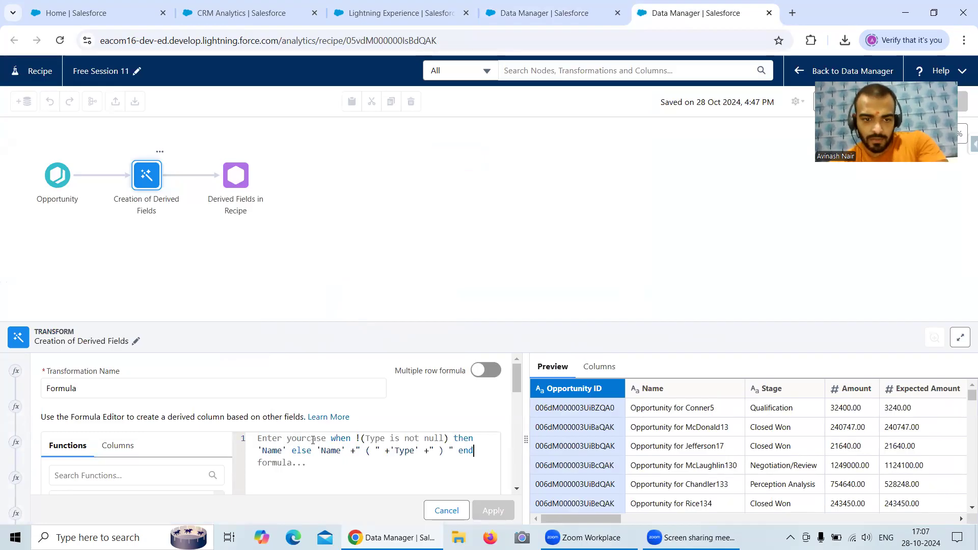
Remove the leftover placeholder text "Enter your" and "formula..." around the pasted expression.
{"action": "left_click_drag", "start_coordinate": [318, 438], "coordinate": [249, 438]}
{"action": "key", "text": "BackSpace"}
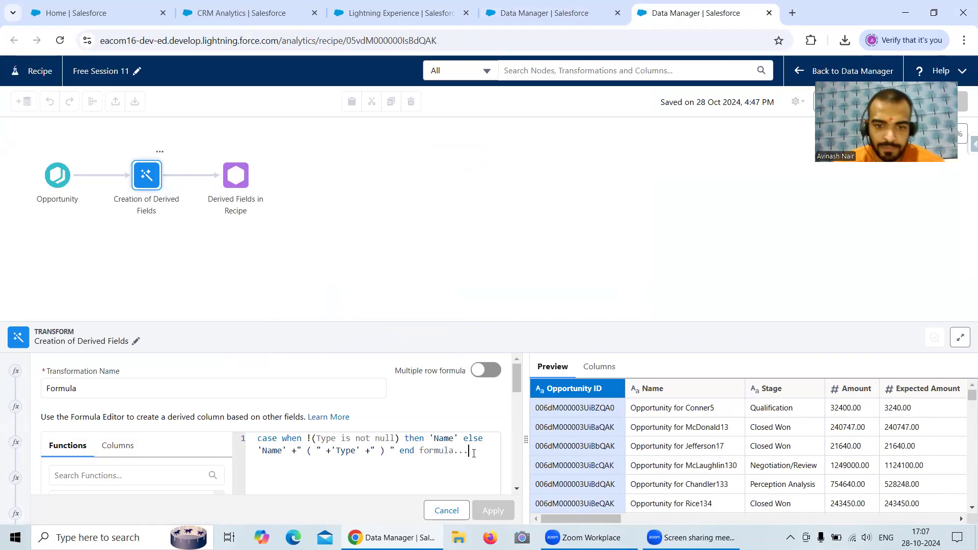
{"action": "left_click_drag", "start_coordinate": [474, 453], "coordinate": [419, 452]}
{"action": "key", "text": "BackSpace"}
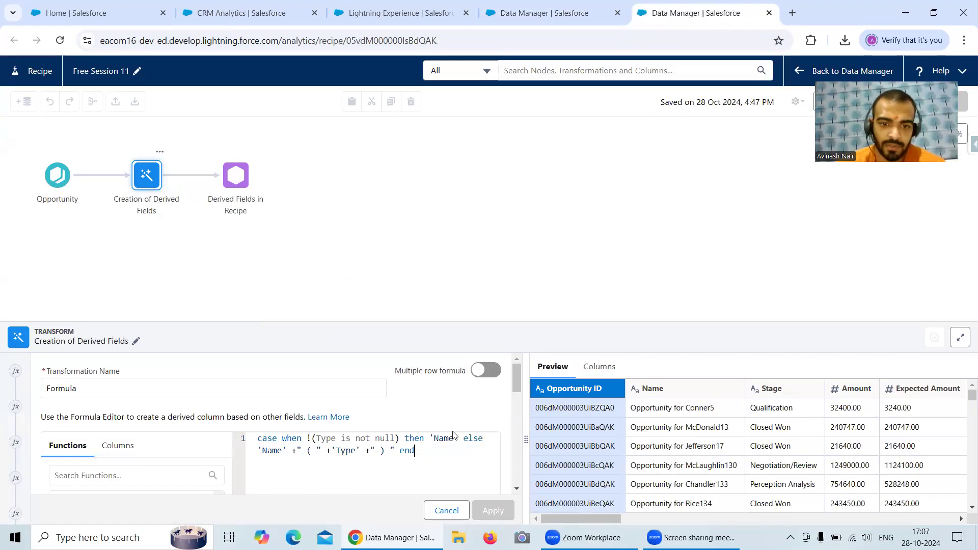
Replace the plus signs around the opening-bracket string with || and put that string in single quotes.
{"action": "key", "text": "BackSpace"}
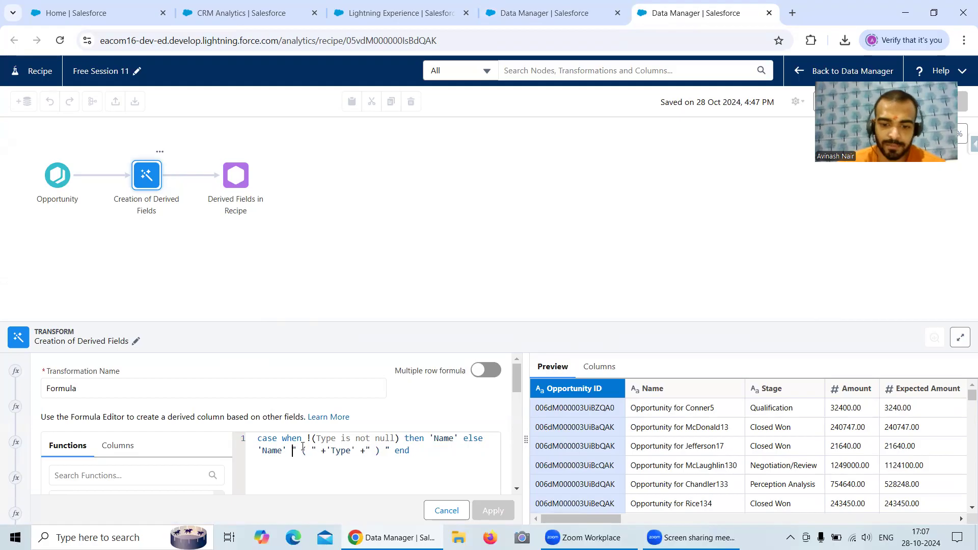
{"action": "type", "text": "||"}
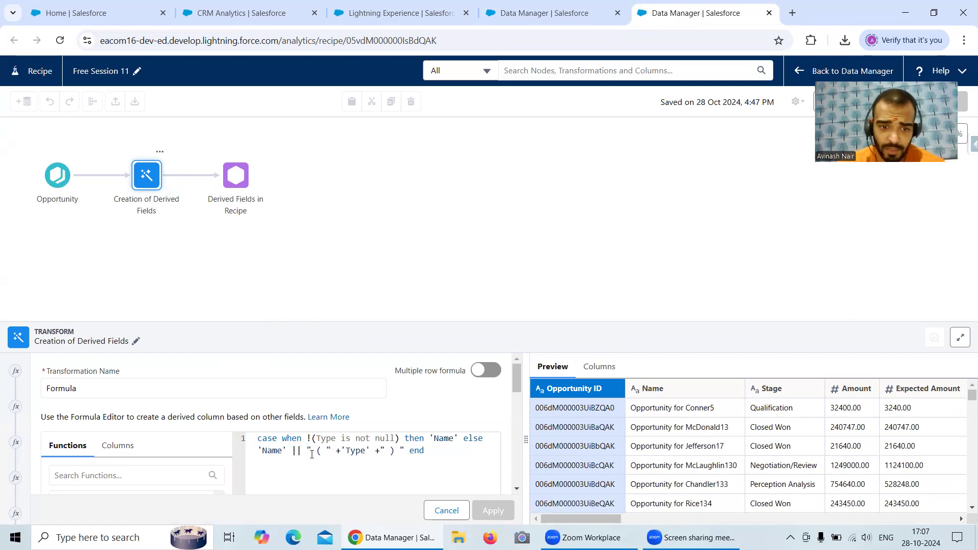
{"action": "key", "text": "BackSpace"}
{"action": "type", "text": "'"}
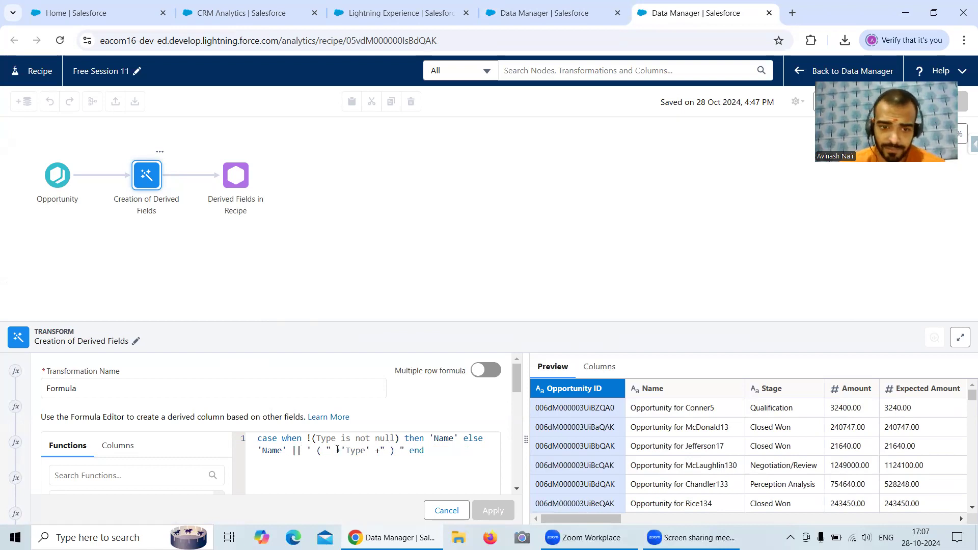
{"action": "key", "text": "BackSpace"}
{"action": "type", "text": "'"}
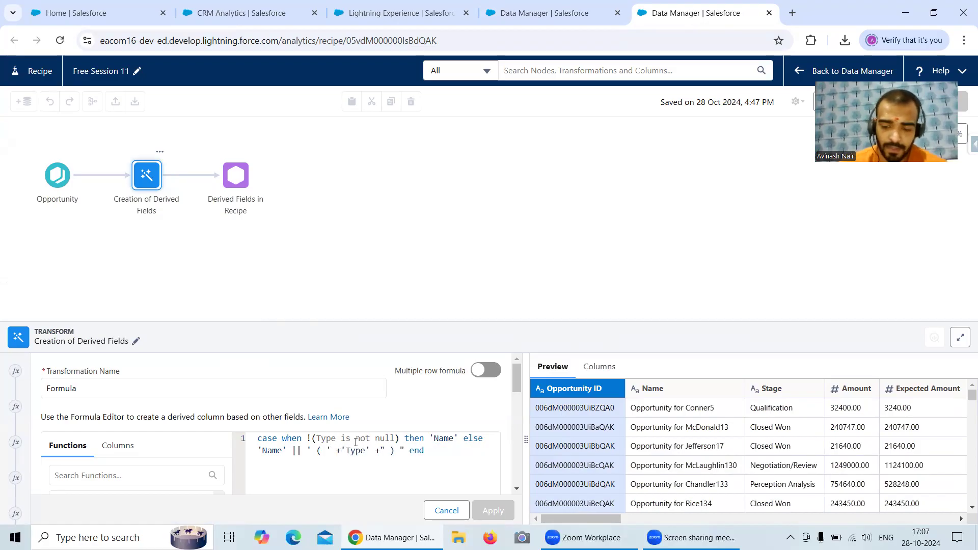
{"action": "key", "text": "BackSpace"}
{"action": "type", "text": "||"}
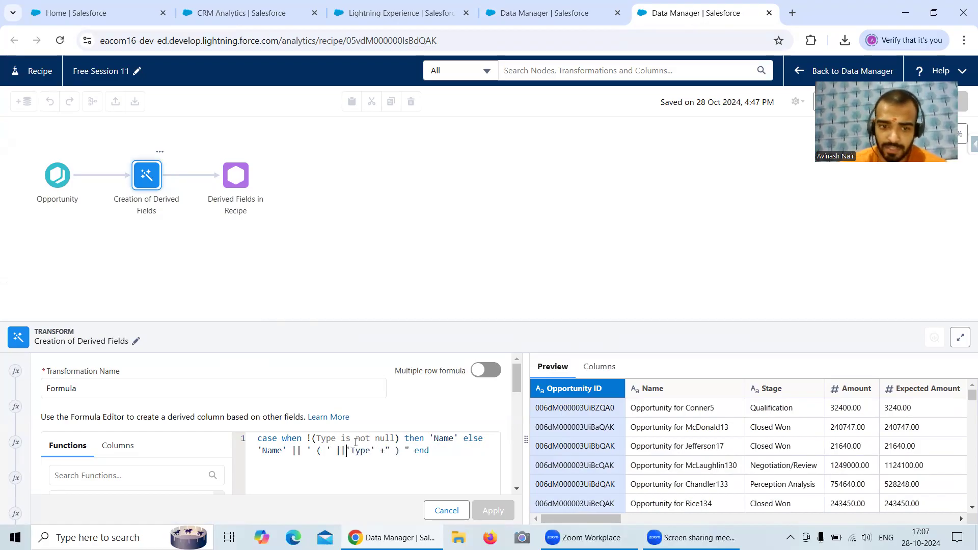
Remove the quotes around the second Type, join it with || to the closing-bracket string, and single-quote that string.
{"action": "key", "text": "Delete"}
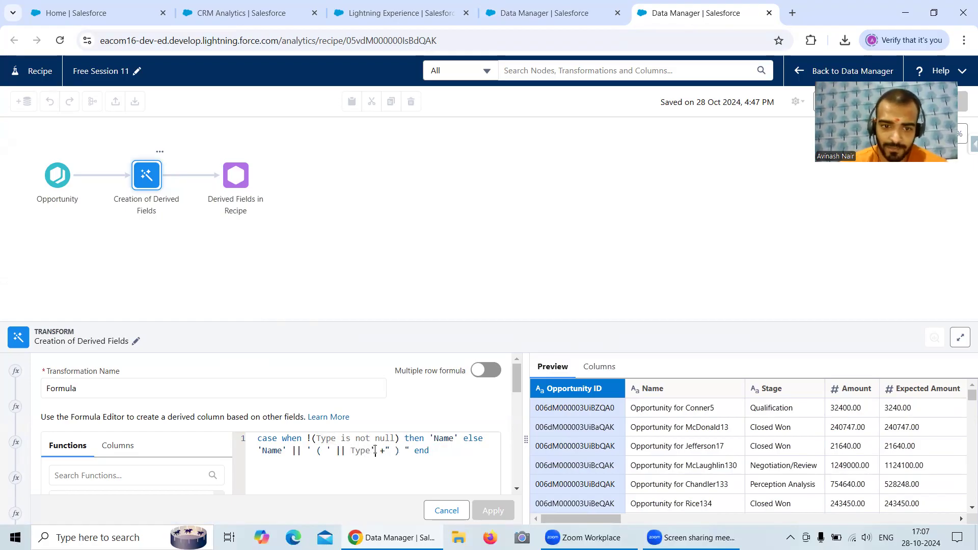
{"action": "key", "text": "Delete"}
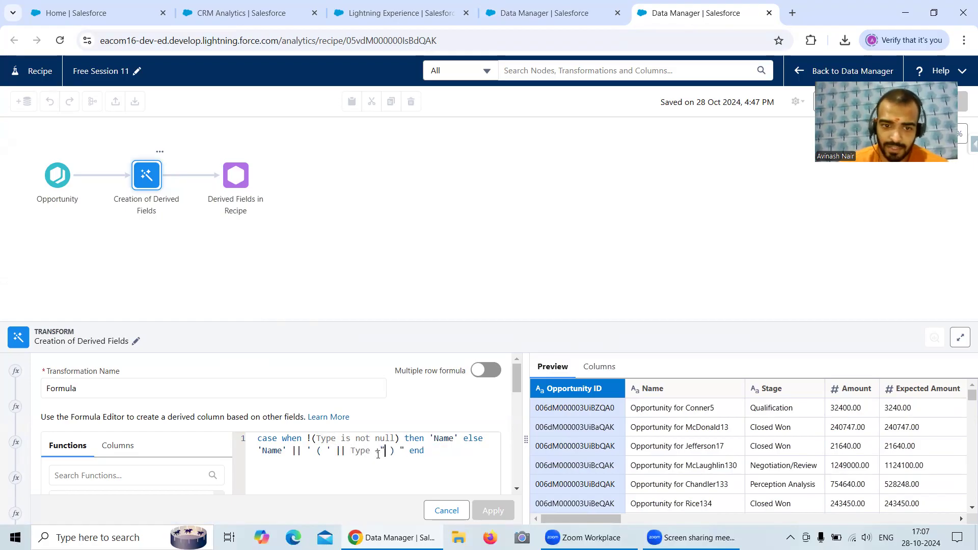
{"action": "key", "text": "Delete"}
{"action": "type", "text": "||"}
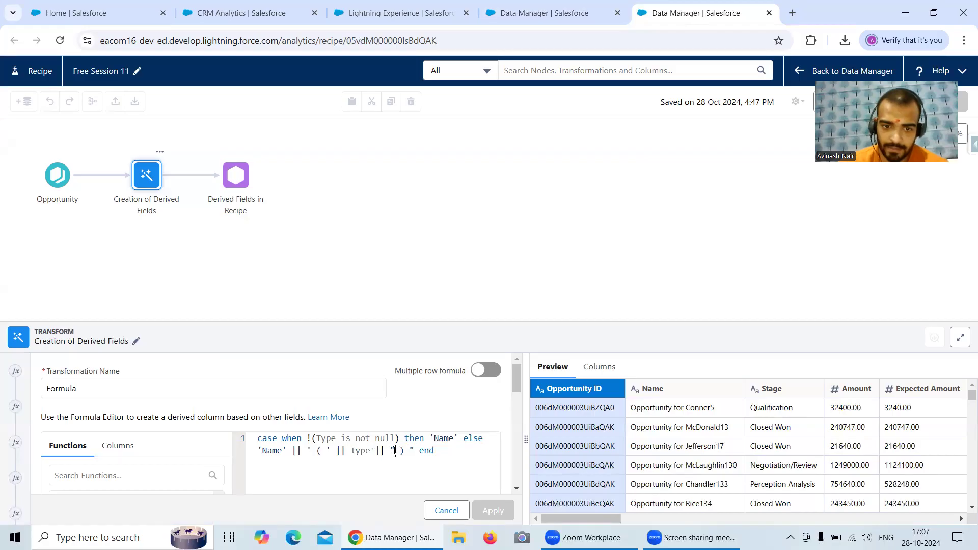
{"action": "key", "text": "BackSpace"}
{"action": "type", "text": "'"}
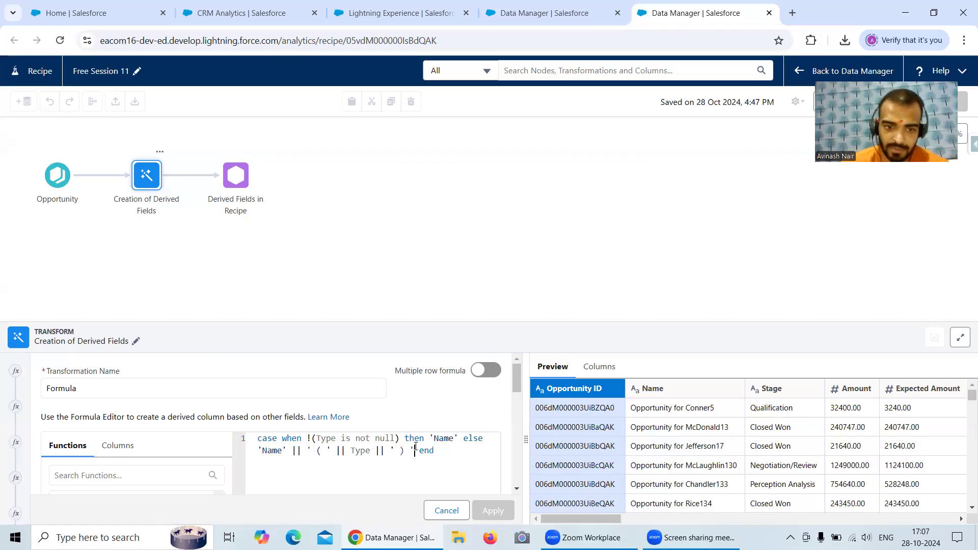
Remove the single quotes around both Name references in the formula.
{"action": "left_click", "coordinate": [287, 450]}
{"action": "key", "text": "BackSpace"}
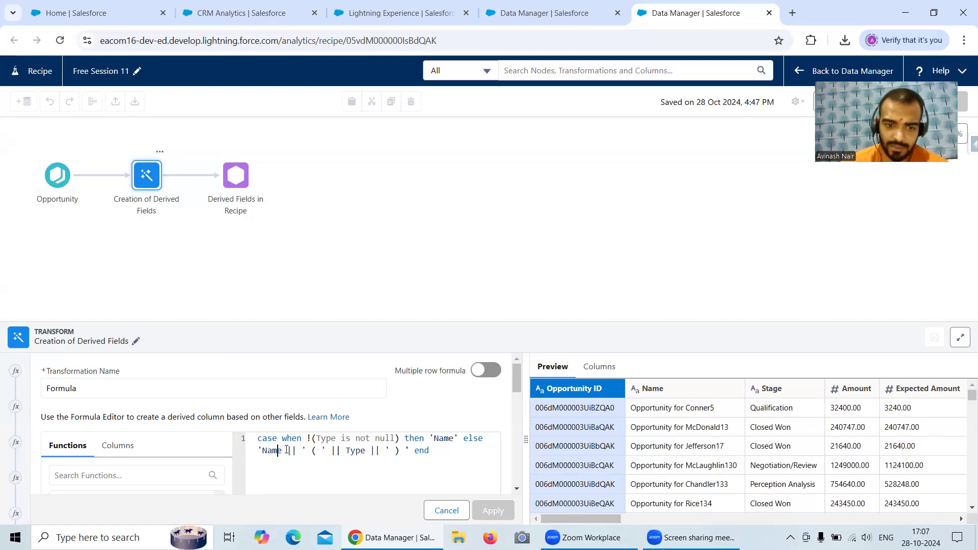
{"action": "key", "text": "BackSpace"}
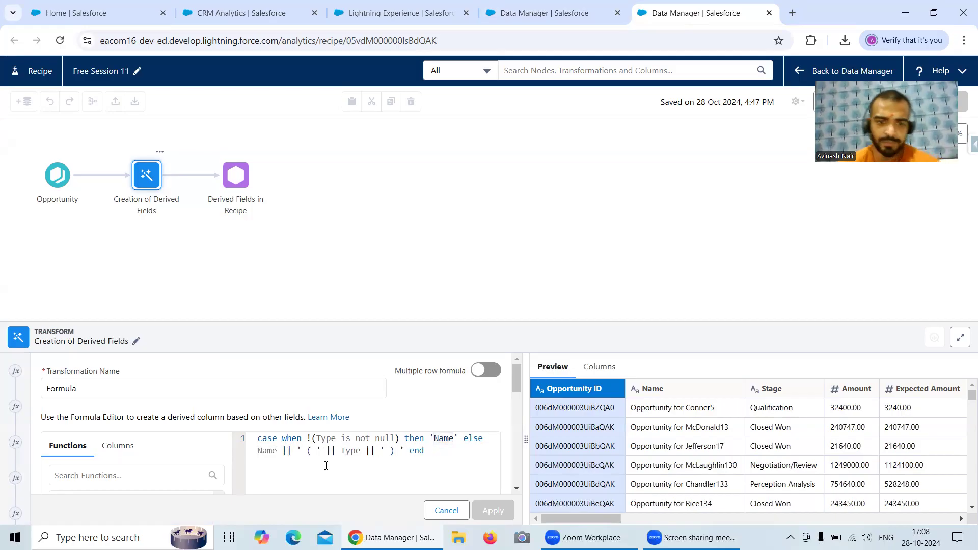
{"action": "left_click", "coordinate": [434, 438]}
{"action": "key", "text": "BackSpace"}
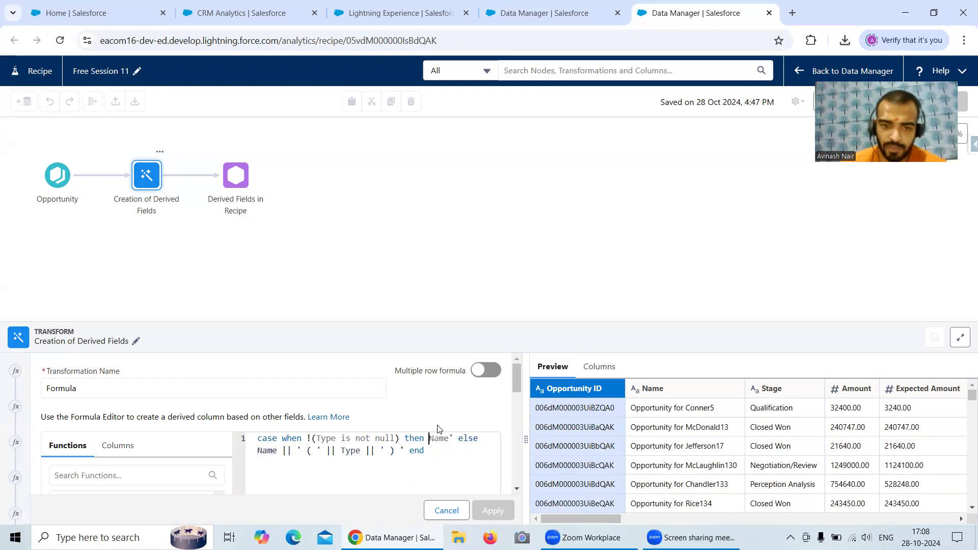
{"action": "left_click", "coordinate": [454, 438]}
{"action": "key", "text": "BackSpace"}
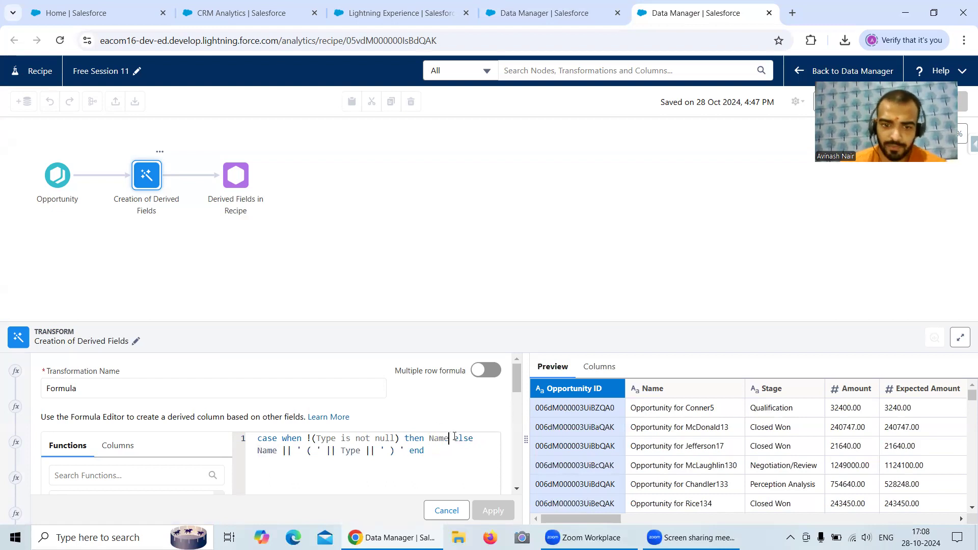
Copy the dataflow field name NameAndType1 into the recipe formula's column label and API name.
{"action": "left_click", "coordinate": [564, 25]}
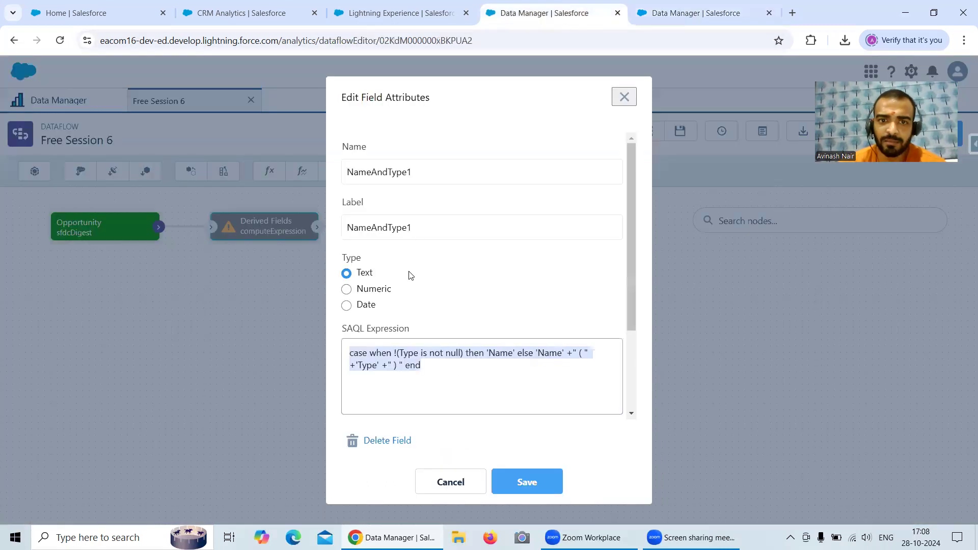
{"action": "left_click", "coordinate": [392, 353]}
{"action": "left_click_drag", "start_coordinate": [408, 172], "coordinate": [345, 172]}
{"action": "key", "text": "ctrl+c"}
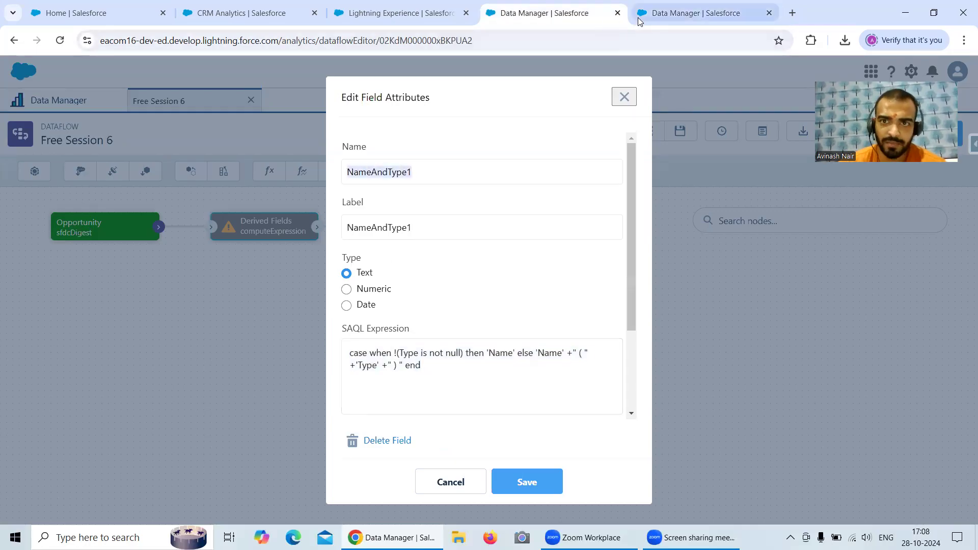
{"action": "left_click", "coordinate": [696, 13]}
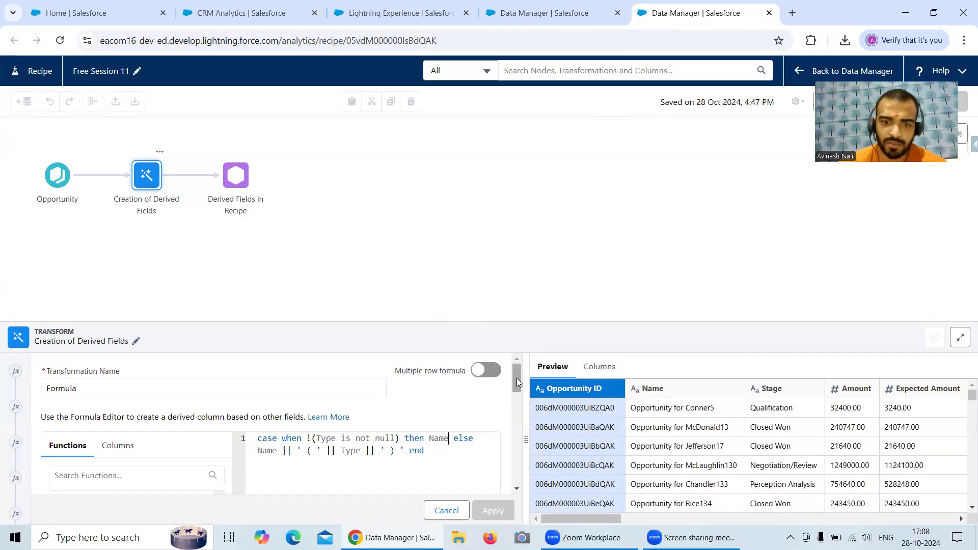
{"action": "scroll", "coordinate": [517, 382], "scroll_direction": "down", "scroll_amount": 5}
{"action": "left_click_drag", "start_coordinate": [153, 467], "coordinate": [26, 467]}
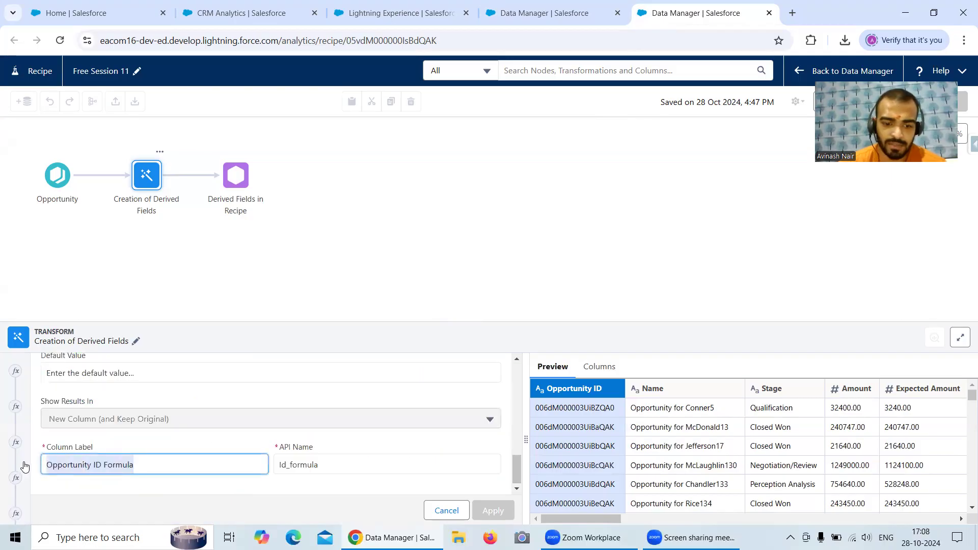
{"action": "key", "text": "ctrl+v"}
{"action": "left_click_drag", "start_coordinate": [323, 465], "coordinate": [270, 469]}
{"action": "key", "text": "ctrl+v"}
Set the formula's output type to Text and apply the transformation.
{"action": "scroll", "coordinate": [263, 407], "scroll_direction": "up", "scroll_amount": 2}
{"action": "left_click", "coordinate": [240, 389]}
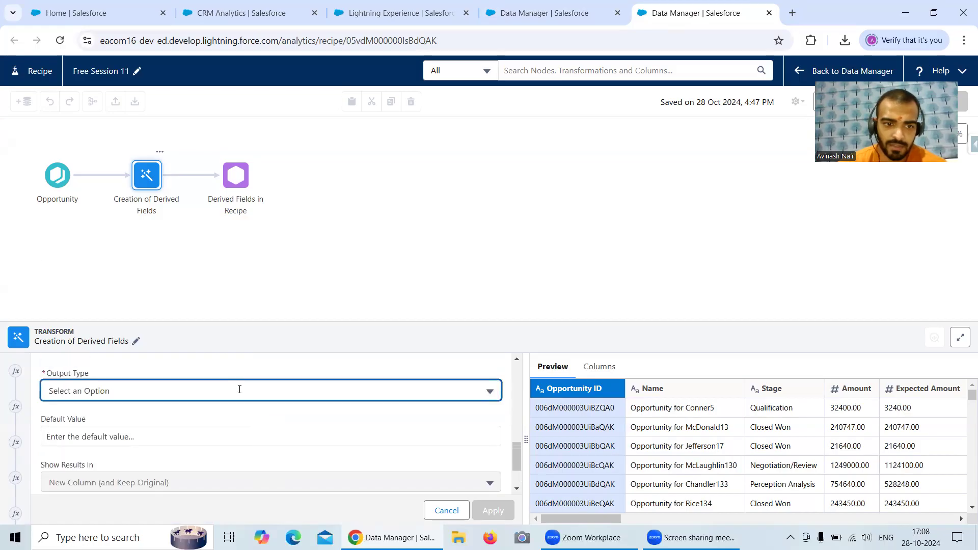
{"action": "left_click", "coordinate": [188, 282]}
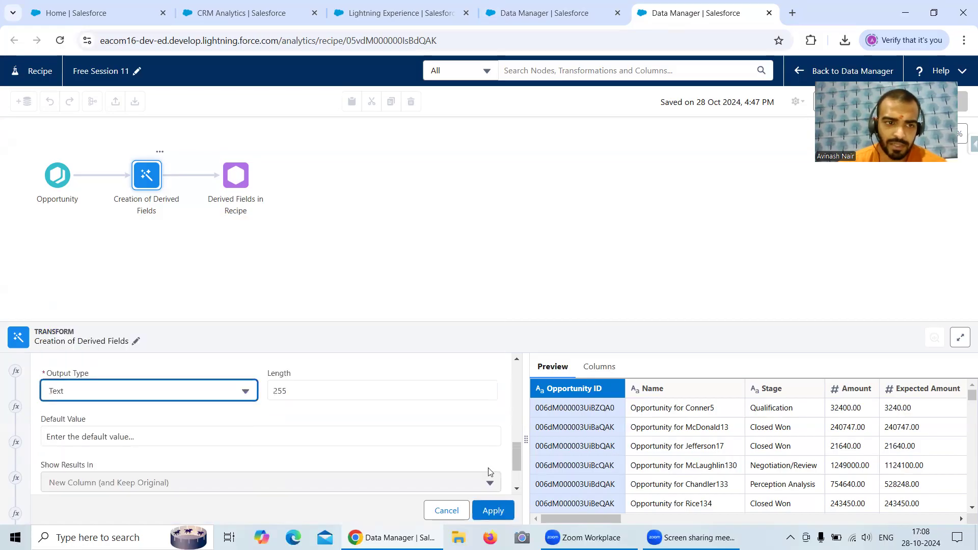
{"action": "left_click", "coordinate": [497, 511]}
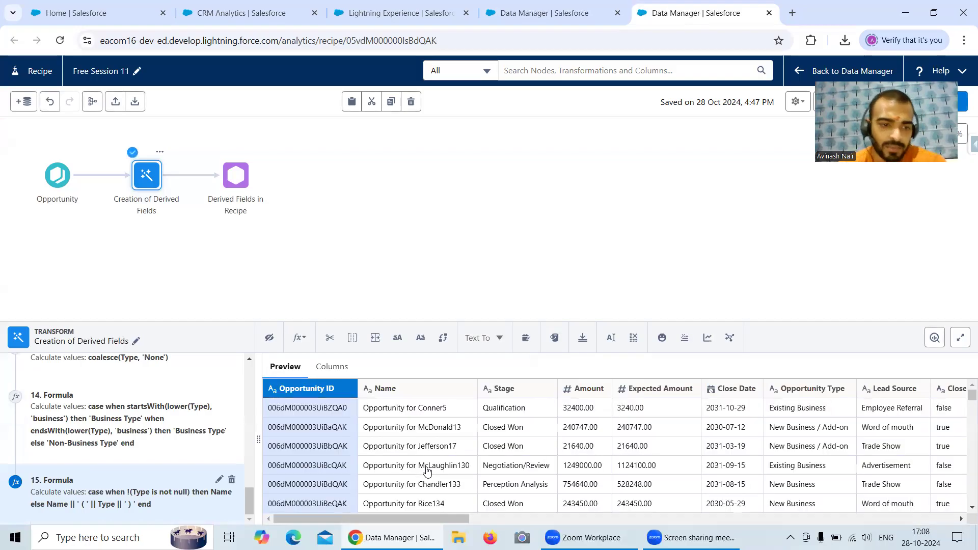
Check the values of the NameAndType1 column in the recipe preview.
{"action": "left_click_drag", "start_coordinate": [476, 519], "coordinate": [963, 518]}
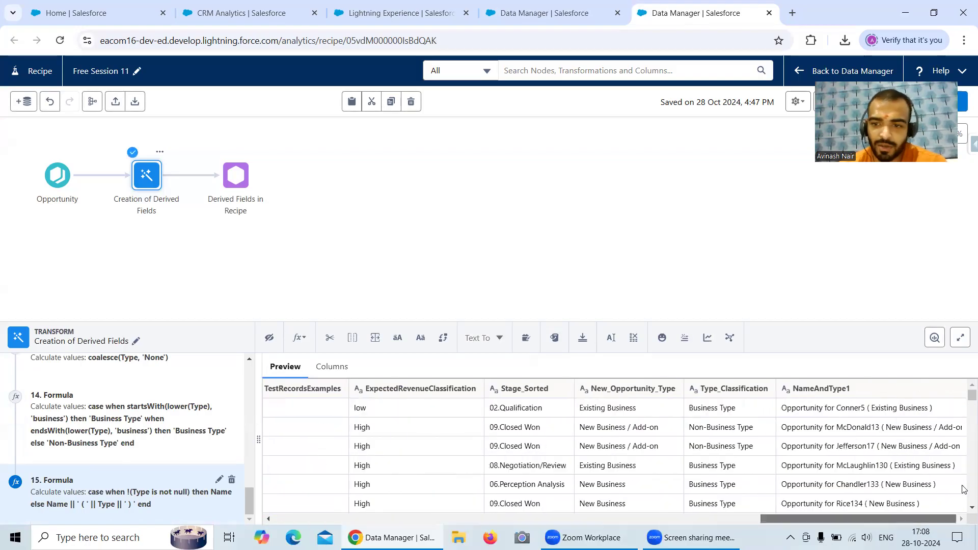
{"action": "left_click_drag", "start_coordinate": [775, 523], "coordinate": [420, 510]}
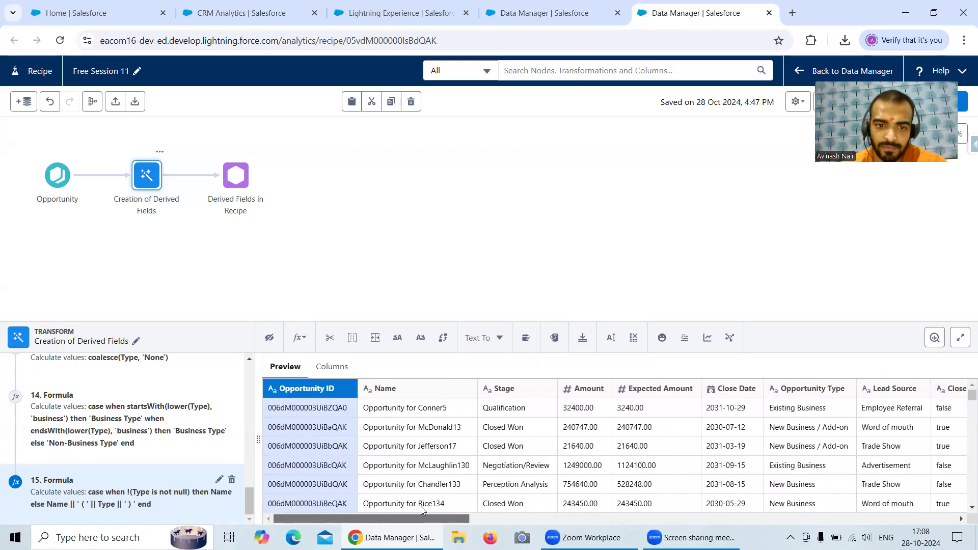
Open the transformation that tests whether Name contains 'Test' and check which column it creates, leaving it unmodified.
{"action": "scroll", "coordinate": [446, 507], "scroll_direction": "right", "scroll_amount": 5}
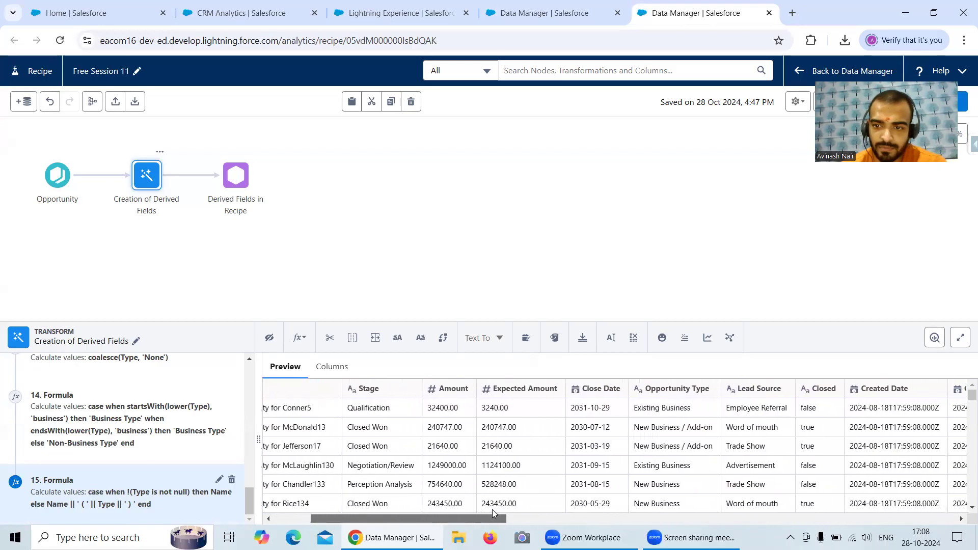
{"action": "scroll", "coordinate": [241, 457], "scroll_direction": "up", "scroll_amount": 6}
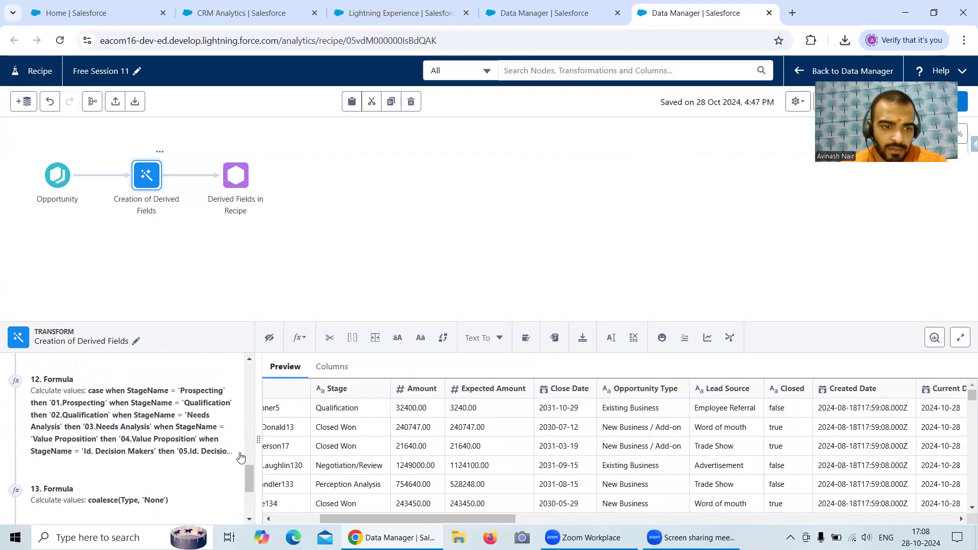
{"action": "scroll", "coordinate": [240, 457], "scroll_direction": "up", "scroll_amount": 2}
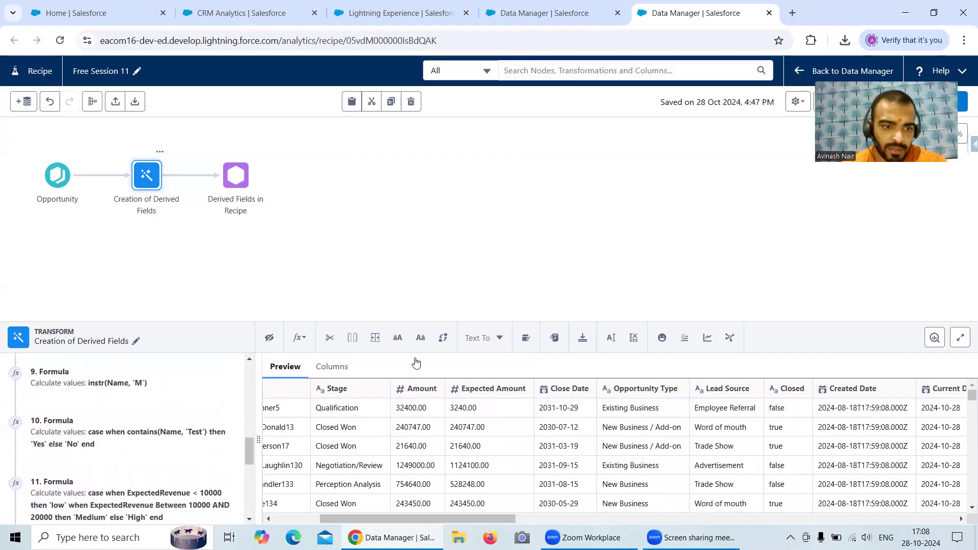
{"action": "left_click", "coordinate": [110, 441]}
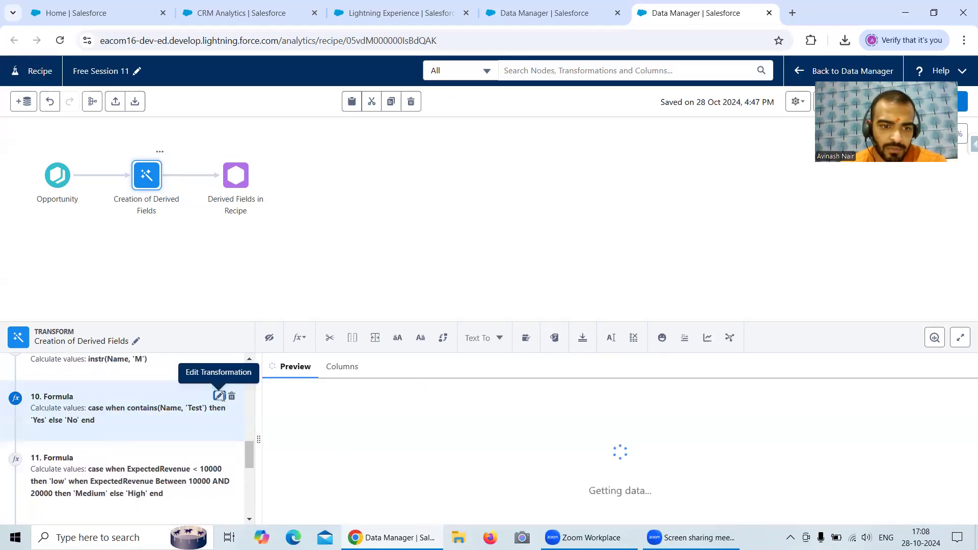
{"action": "left_click", "coordinate": [213, 401]}
{"action": "mouse_move", "coordinate": [515, 389]}
{"action": "left_mouse_down"}
{"action": "mouse_move", "coordinate": [515, 485]}
{"action": "mouse_move", "coordinate": [514, 381]}
{"action": "left_mouse_up"}
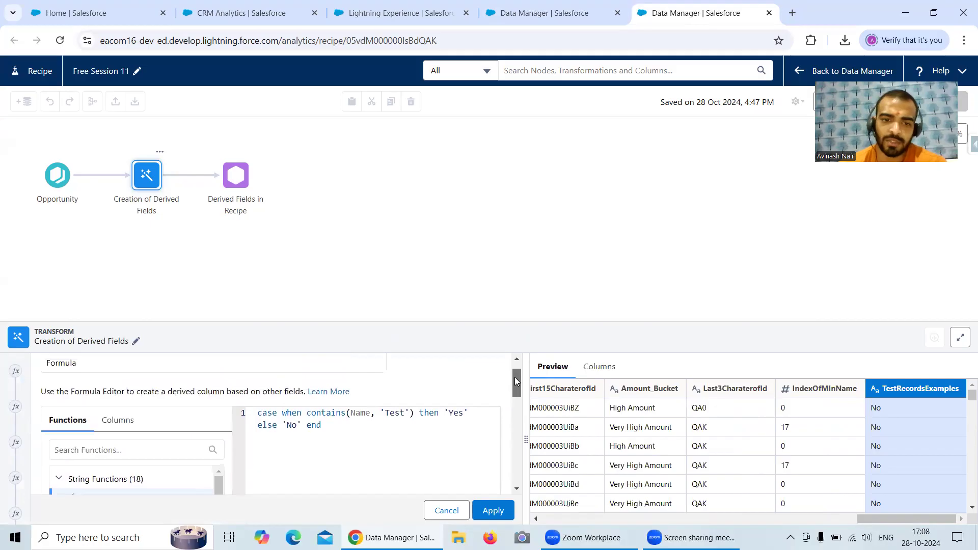
{"action": "left_click", "coordinate": [446, 511]}
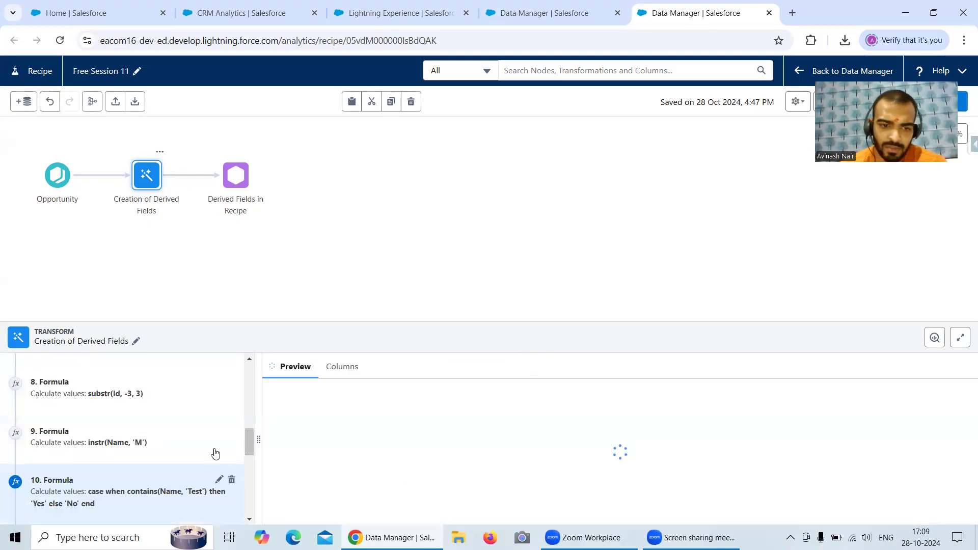
Inspect the earlier formula that combines Name and Type and check its NameAndType column in the preview.
{"action": "scroll", "coordinate": [204, 448], "scroll_direction": "up", "scroll_amount": 5}
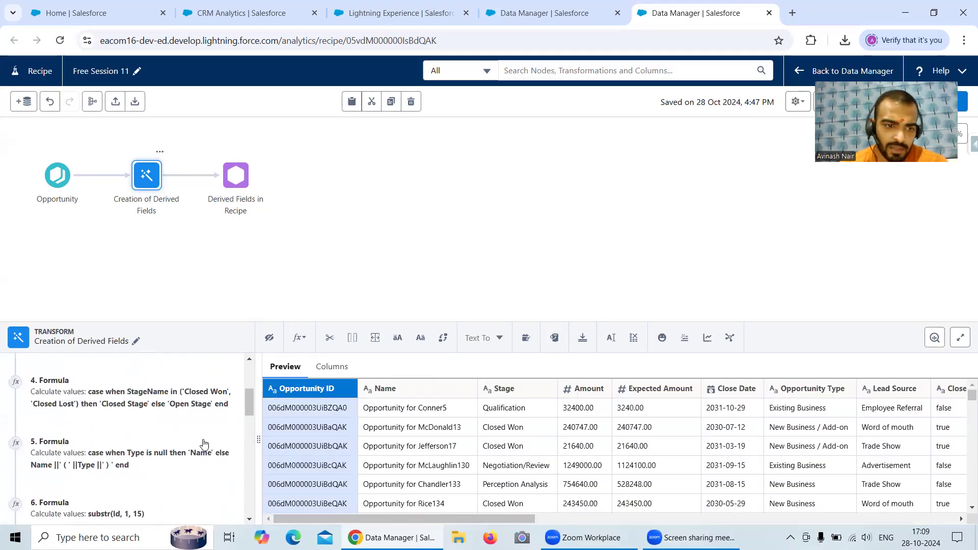
{"action": "left_click", "coordinate": [217, 432]}
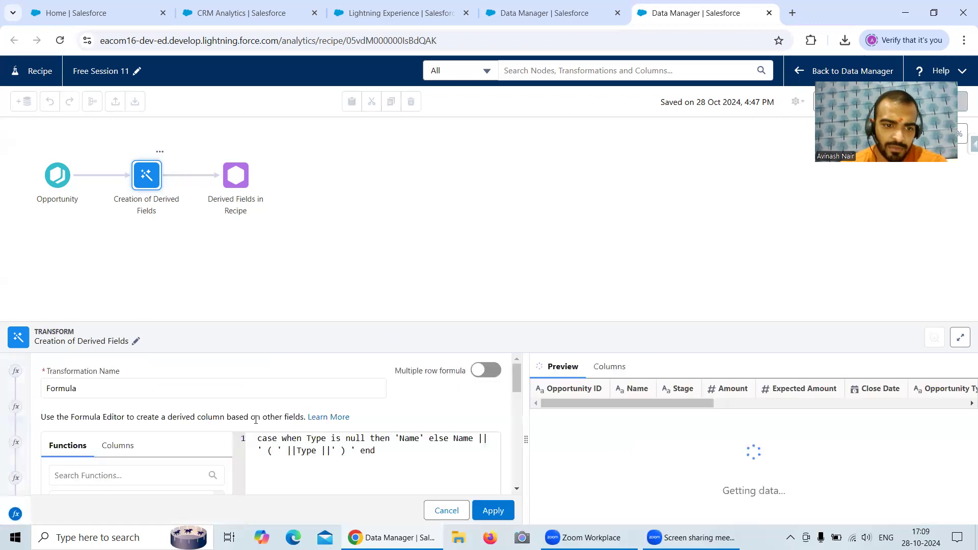
{"action": "scroll", "coordinate": [512, 403], "scroll_direction": "down", "scroll_amount": 10}
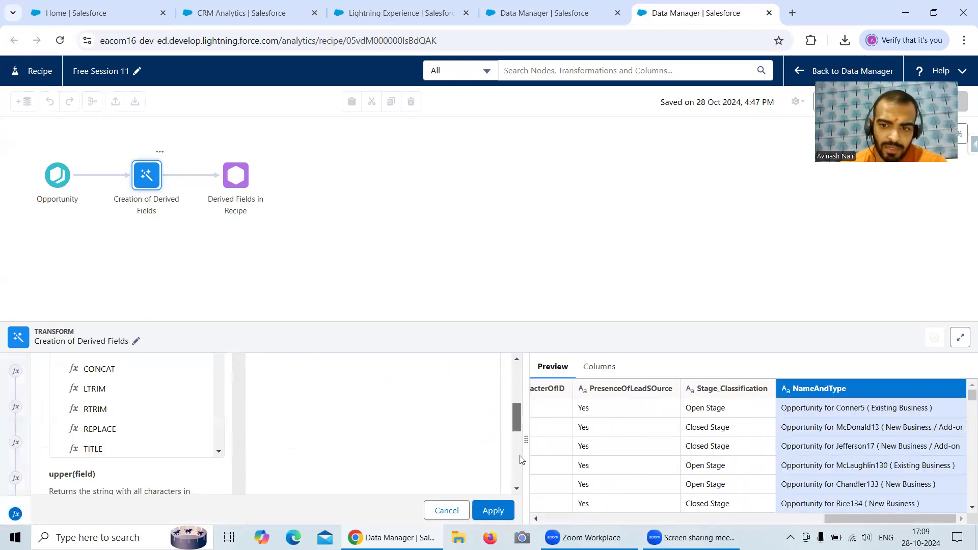
{"action": "left_click", "coordinate": [434, 512]}
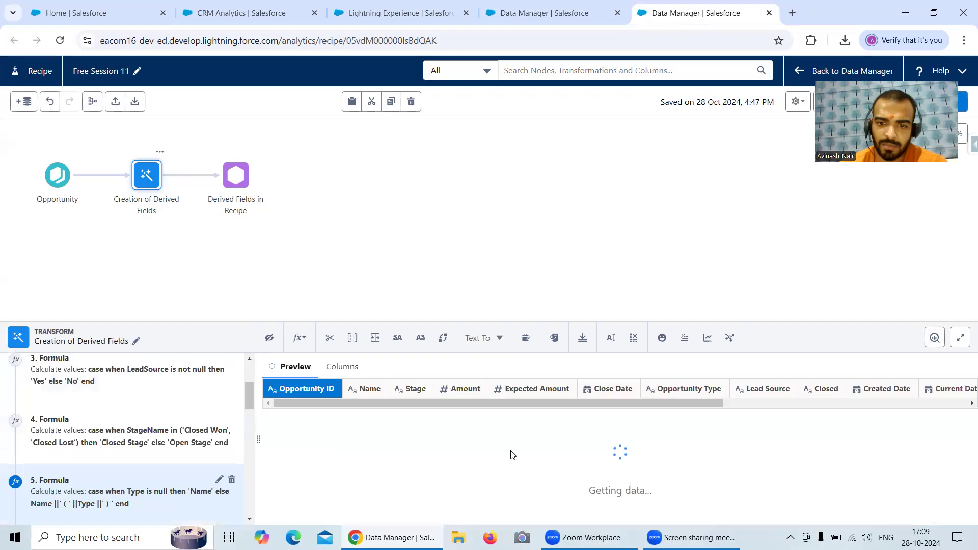
{"action": "left_click_drag", "start_coordinate": [427, 520], "coordinate": [762, 520]}
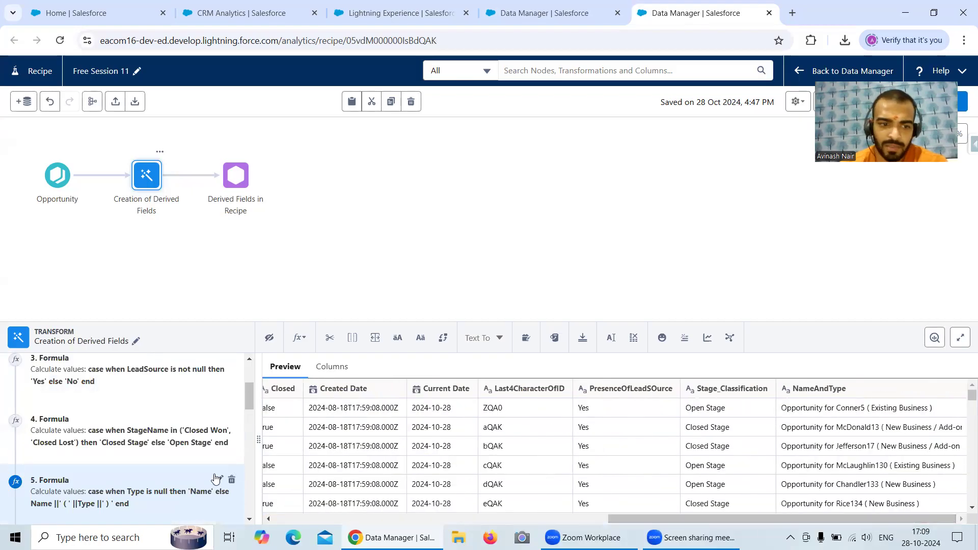
Preview the newest formula transformation and compare its NameAndType1 values with those of the NameAndType column.
{"action": "scroll", "coordinate": [239, 471], "scroll_direction": "down", "scroll_amount": 5}
{"action": "left_click_drag", "start_coordinate": [247, 443], "coordinate": [240, 502]}
{"action": "left_click", "coordinate": [199, 504]}
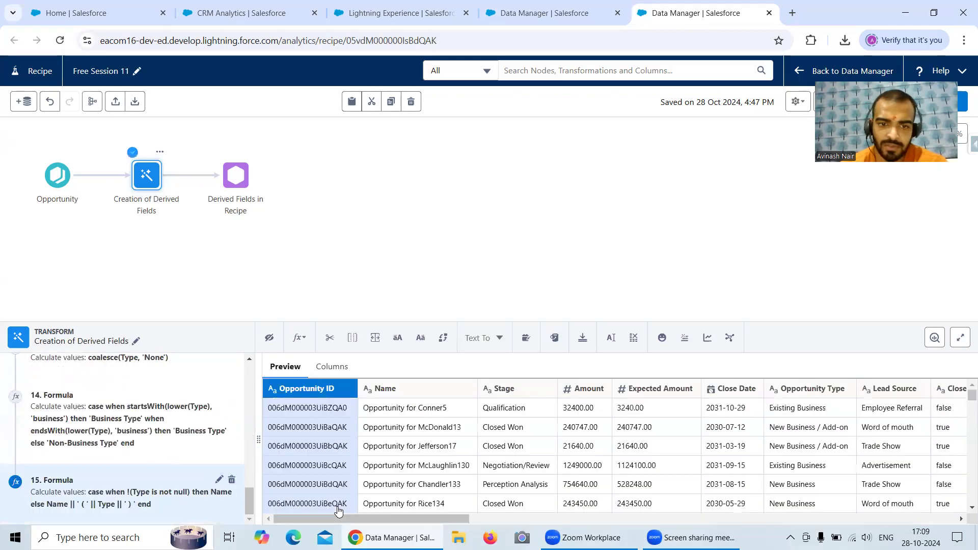
{"action": "left_click_drag", "start_coordinate": [389, 522], "coordinate": [911, 523]}
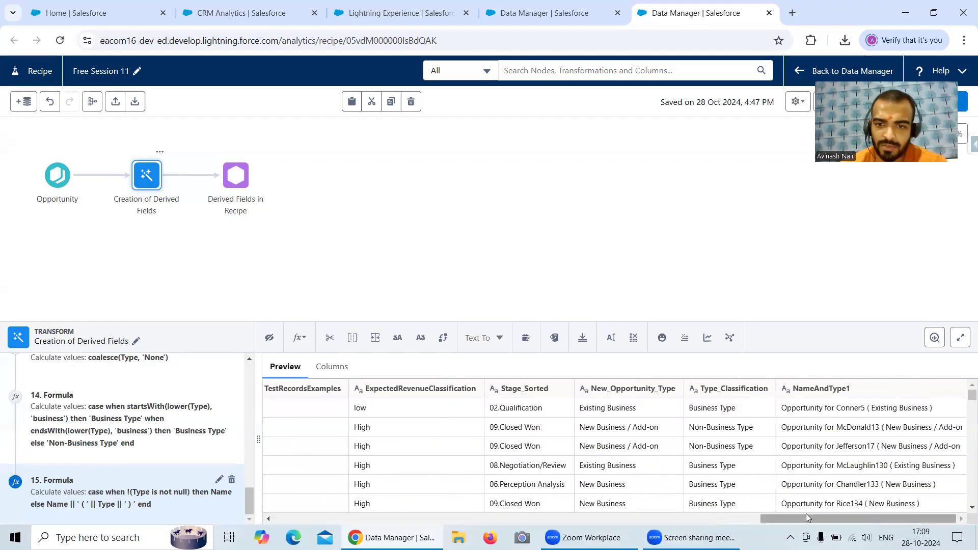
{"action": "left_click_drag", "start_coordinate": [818, 520], "coordinate": [617, 519]}
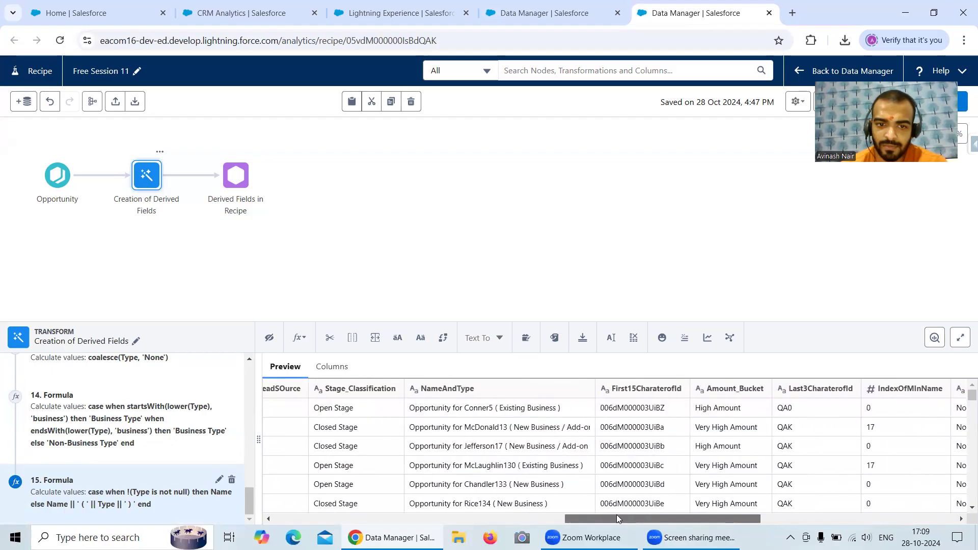
{"action": "left_click_drag", "start_coordinate": [412, 412], "coordinate": [515, 434]}
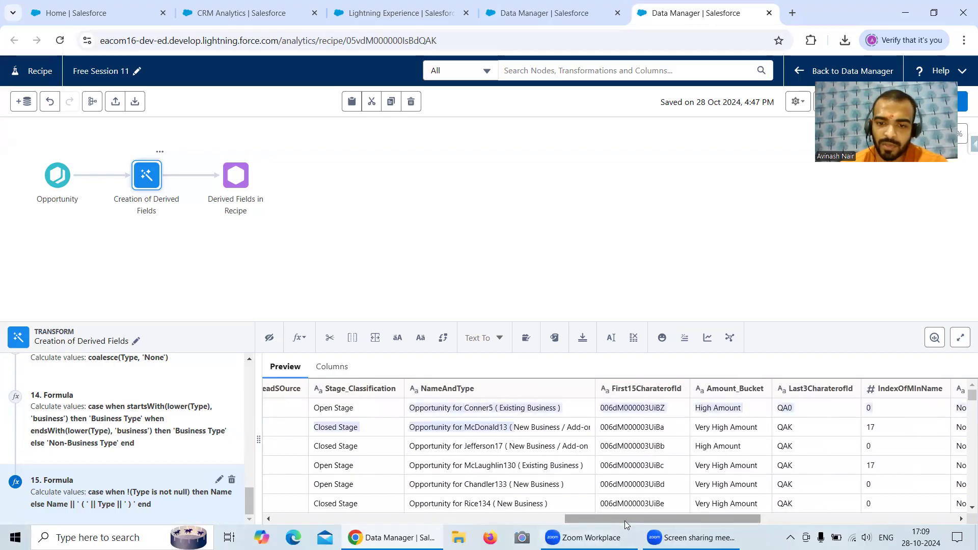
{"action": "left_click_drag", "start_coordinate": [625, 520], "coordinate": [939, 519]}
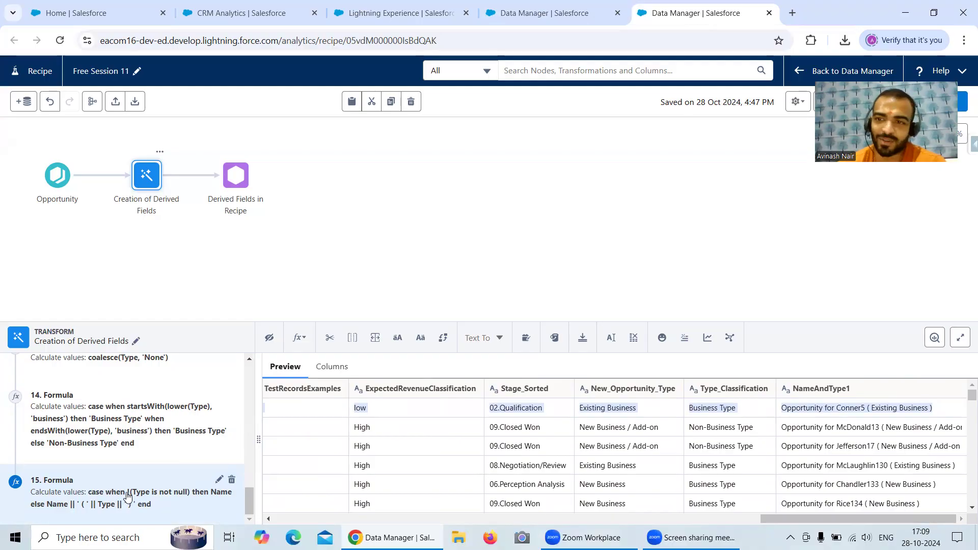
In the Free Session 6 dataflow, close the NameAndType1 attributes and open the IsStandardRecords derived field.
{"action": "left_click", "coordinate": [572, 20]}
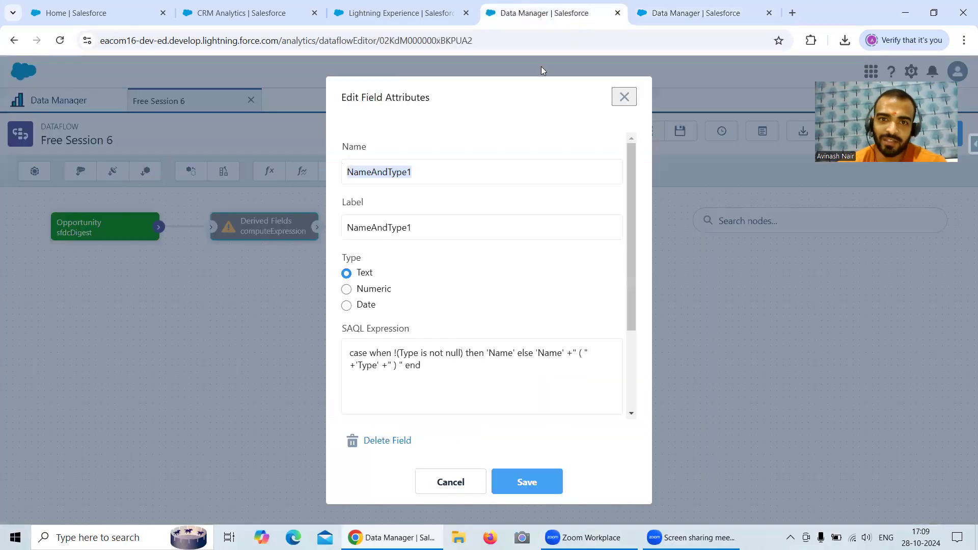
{"action": "left_click", "coordinate": [459, 487]}
{"action": "scroll", "coordinate": [468, 380], "scroll_direction": "down", "scroll_amount": 3}
{"action": "scroll", "coordinate": [469, 381], "scroll_direction": "down", "scroll_amount": 3}
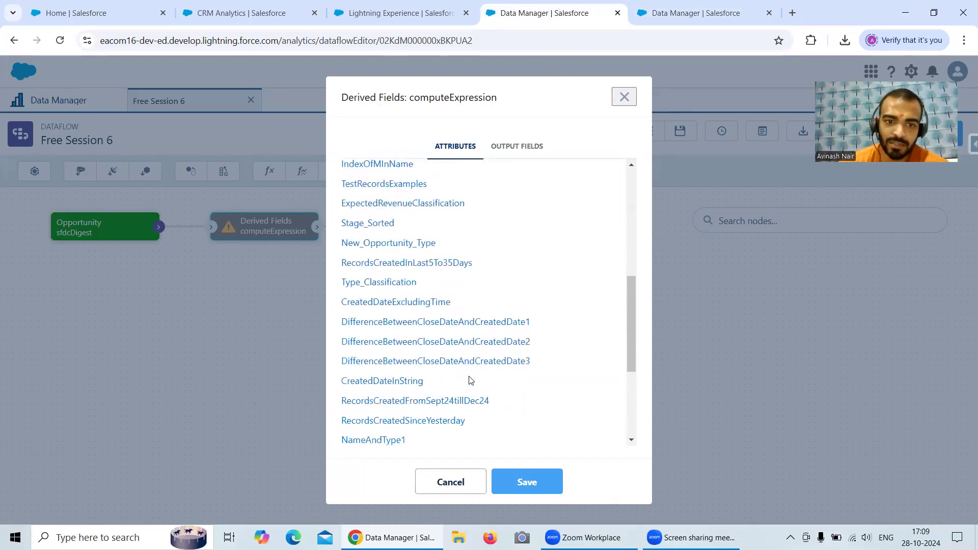
{"action": "scroll", "coordinate": [469, 381], "scroll_direction": "down", "scroll_amount": 3}
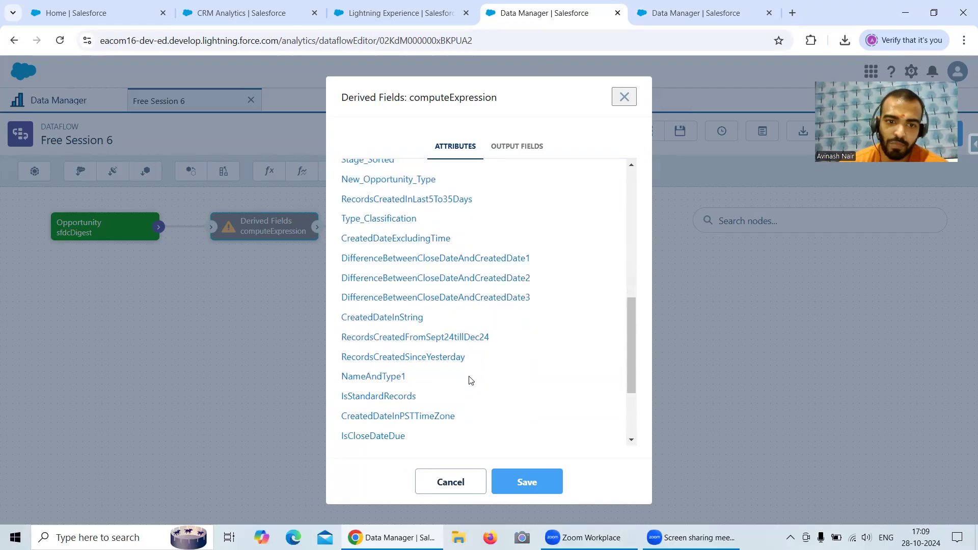
{"action": "left_click", "coordinate": [376, 336]}
{"action": "left_click_drag", "start_coordinate": [530, 362], "coordinate": [333, 361]}
{"action": "left_click", "coordinate": [336, 360]}
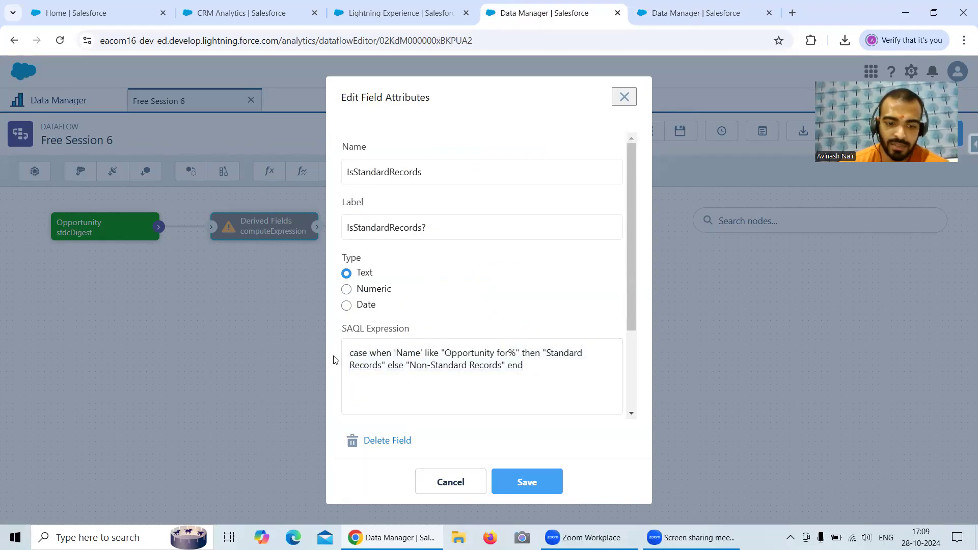
Back in the recipe, add a new formula transformation to Creation of Derived Fields and leave its formula empty.
{"action": "left_click", "coordinate": [692, 20]}
{"action": "left_click", "coordinate": [305, 342]}
{"action": "left_click", "coordinate": [333, 413]}
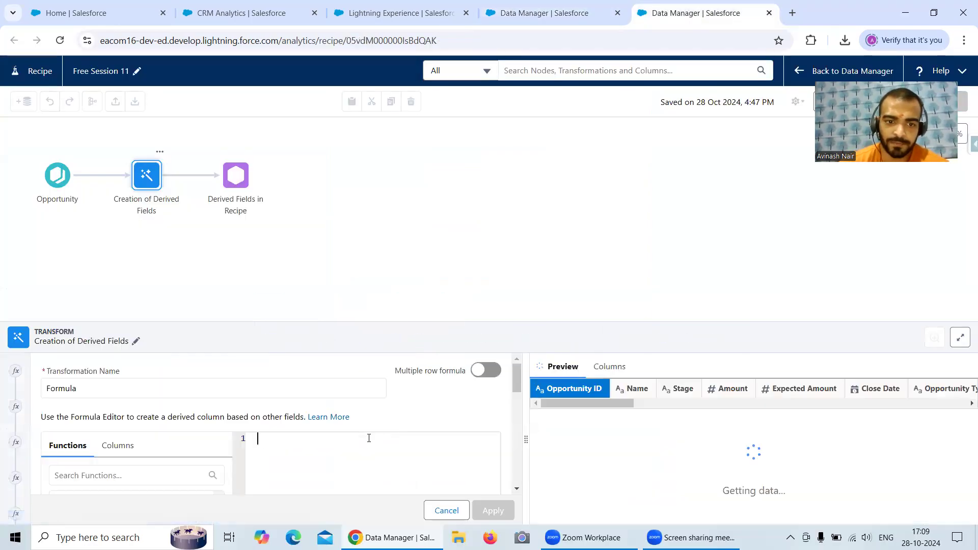
{"action": "left_click", "coordinate": [369, 438]}
{"action": "type", "text": "NameAndType1"}
{"action": "double_click", "coordinate": [253, 444]}
{"action": "key", "text": "BackSpace"}
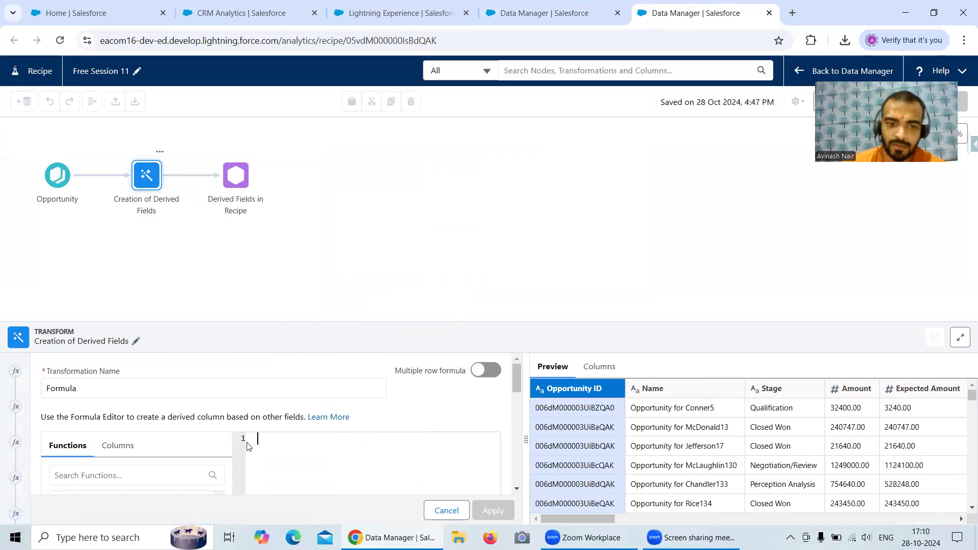
Copy the SAQL expression of IsStandardRecords from the dataflow into the new recipe formula.
{"action": "left_click", "coordinate": [568, 18]}
{"action": "left_click", "coordinate": [523, 365]}
{"action": "left_click_drag", "start_coordinate": [523, 365], "coordinate": [337, 352]}
{"action": "key", "text": "ctrl+c"}
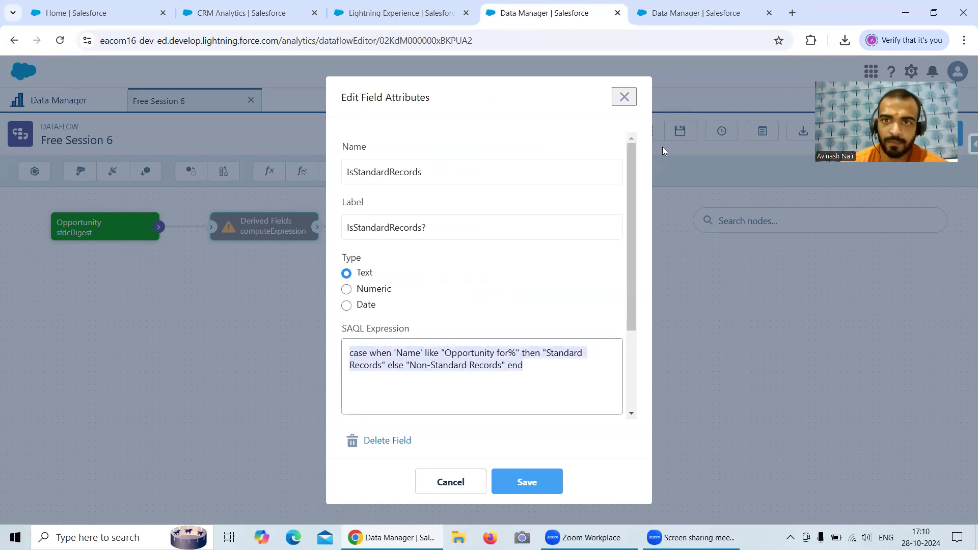
{"action": "key", "text": "ctrl+Tab"}
{"action": "double_click", "coordinate": [326, 438]}
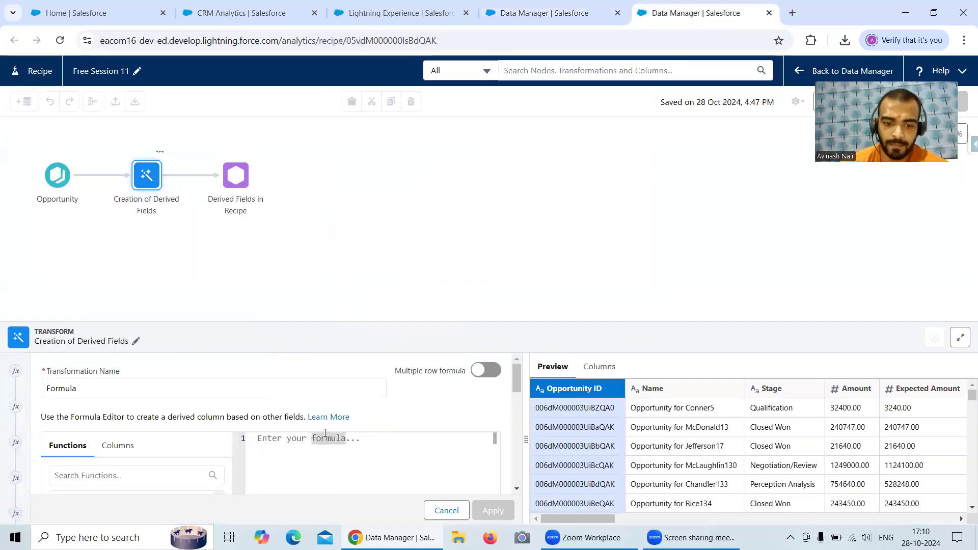
{"action": "left_click_drag", "start_coordinate": [367, 438], "coordinate": [241, 438]}
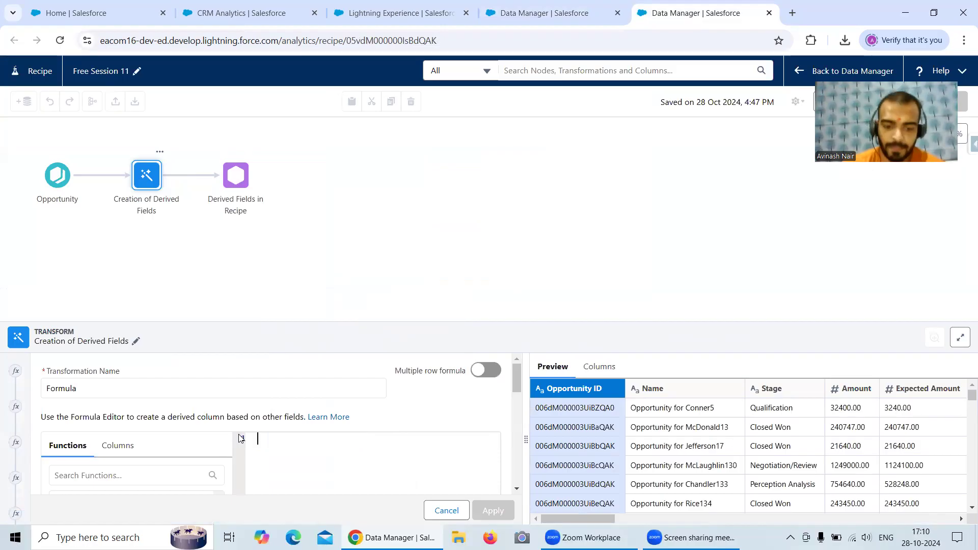
{"action": "key", "text": "ctrl+v"}
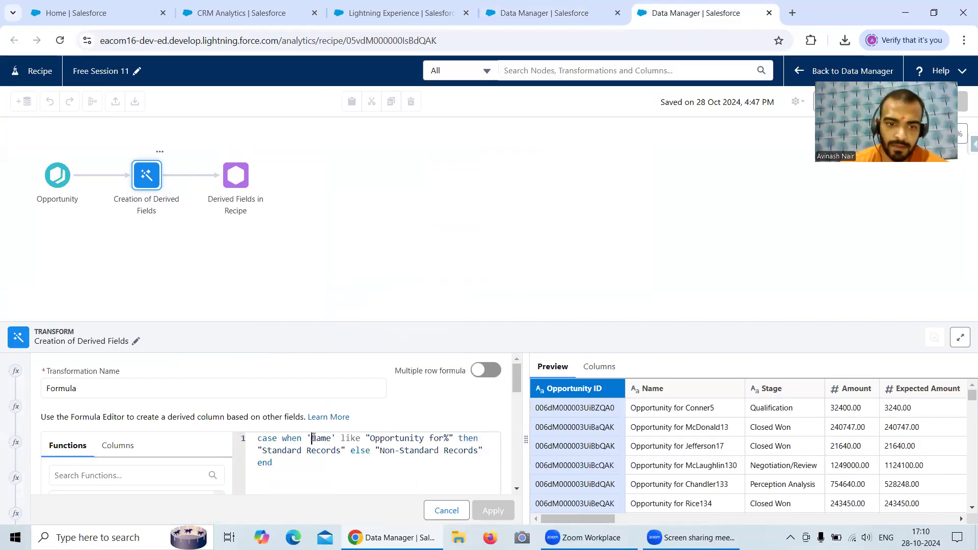
Remove the single quotes around Name and enclose Opportunity for% in single quotes instead of double quotes.
{"action": "key", "text": "BackSpace"}
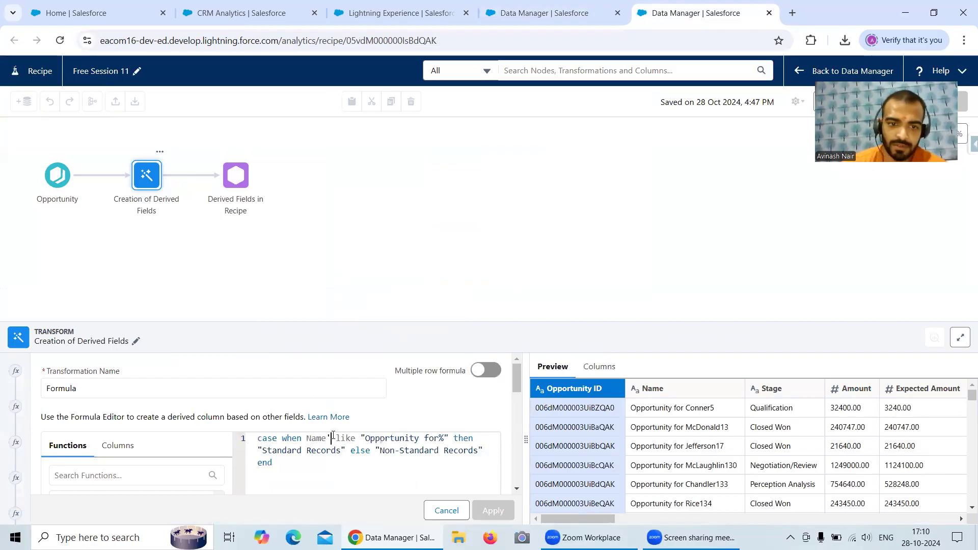
{"action": "left_click", "coordinate": [332, 438]}
{"action": "key", "text": "BackSpace"}
{"action": "left_click", "coordinate": [361, 439]}
{"action": "key", "text": "BackSpace"}
{"action": "type", "text": "'"}
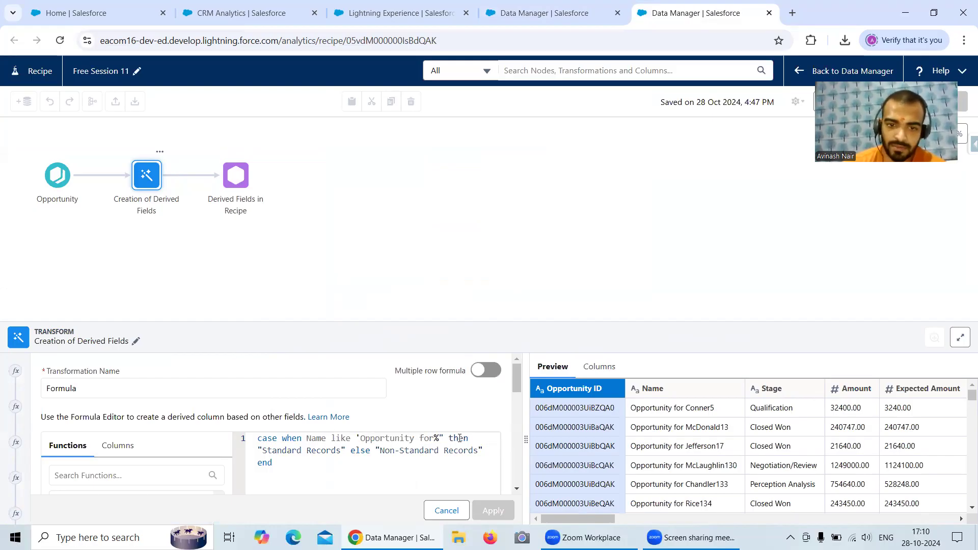
{"action": "key", "text": "BackSpace"}
{"action": "type", "text": "'"}
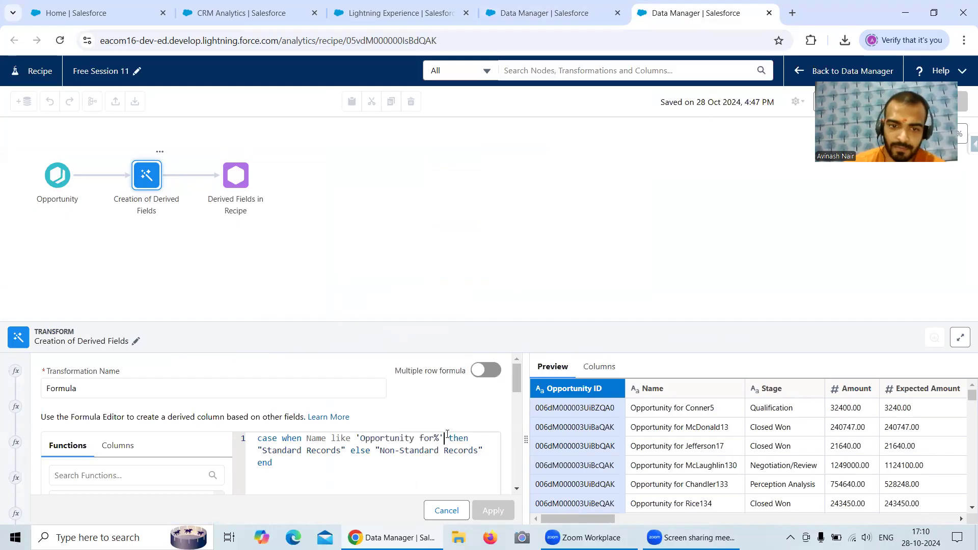
Replace the double quotes around Standard Records and Non-Standard Records with single quotes.
{"action": "left_click", "coordinate": [346, 450]}
{"action": "left_click", "coordinate": [262, 450]}
{"action": "key", "text": "BackSpace"}
{"action": "type", "text": "'"}
{"action": "left_click", "coordinate": [379, 450]}
{"action": "key", "text": "BackSpace"}
{"action": "type", "text": "'"}
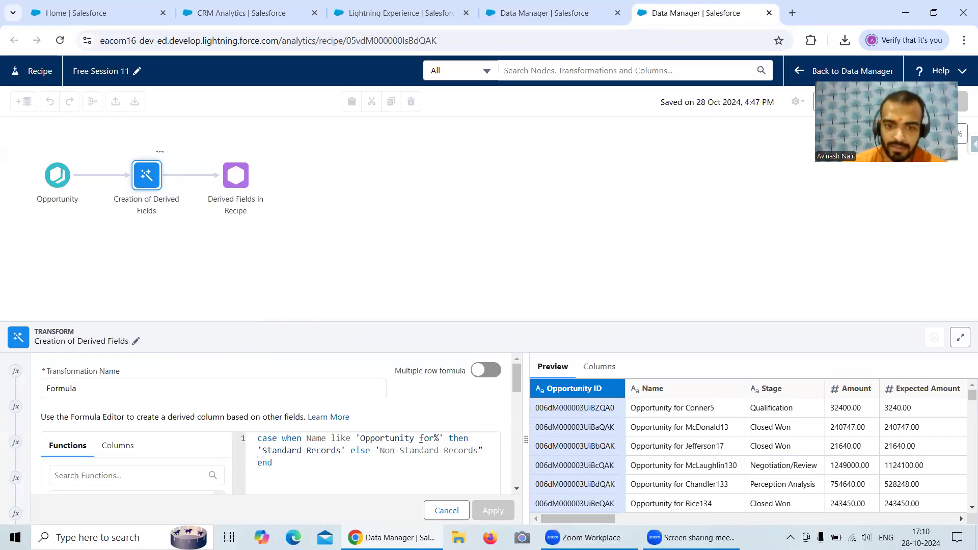
{"action": "left_click", "coordinate": [483, 450]}
{"action": "key", "text": "BackSpace"}
{"action": "type", "text": "'"}
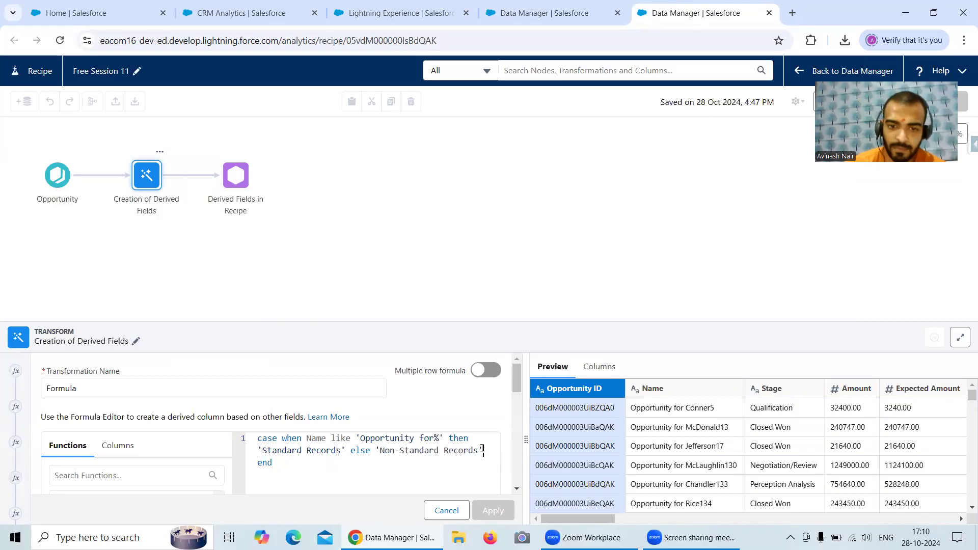
Set the output type of the new formula to Text.
{"action": "scroll", "coordinate": [518, 380], "scroll_direction": "down", "scroll_amount": 5}
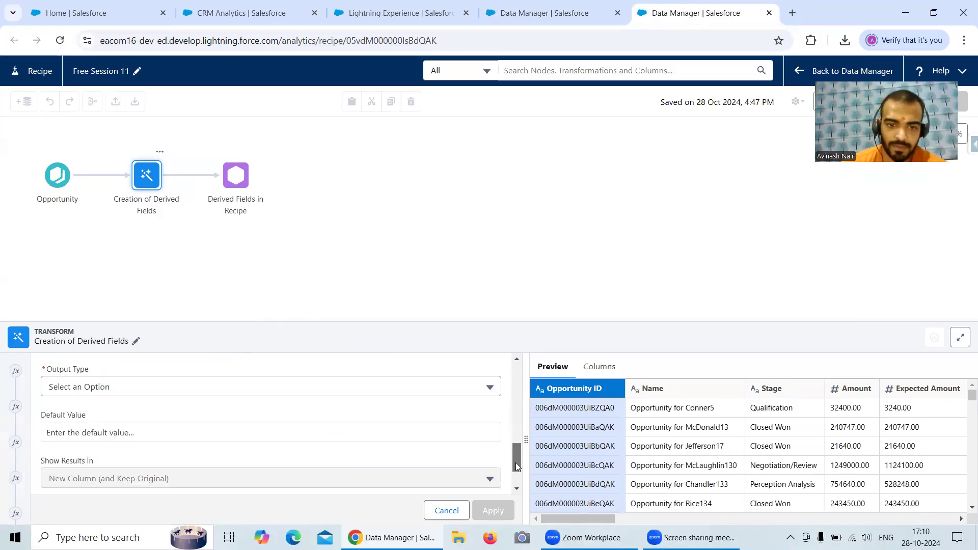
{"action": "left_click", "coordinate": [170, 364]}
{"action": "left_click", "coordinate": [143, 393]}
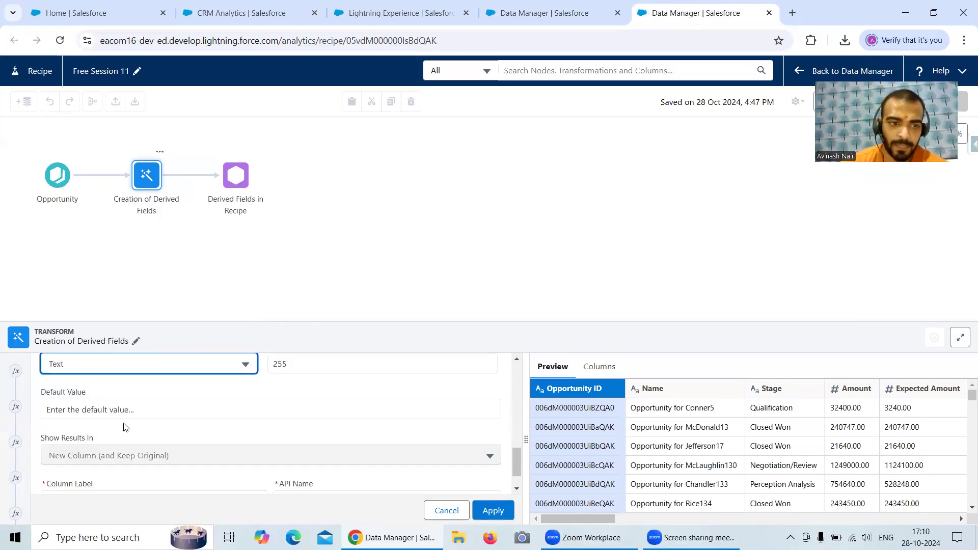
Copy the label IsStandardRecords? from the dataflow field into the column label of the recipe formula.
{"action": "left_click", "coordinate": [590, 21]}
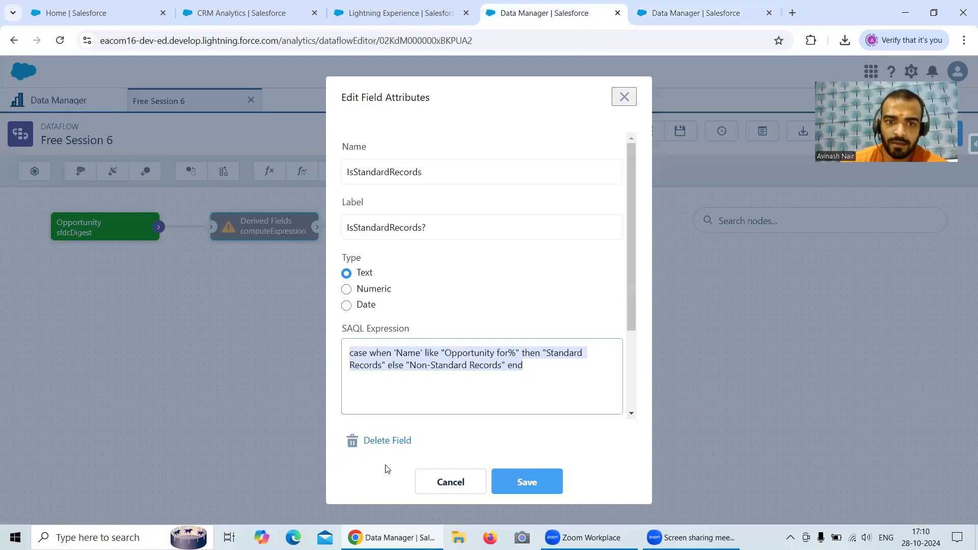
{"action": "scroll", "coordinate": [422, 214], "scroll_direction": "down", "scroll_amount": 1}
{"action": "scroll", "coordinate": [421, 164], "scroll_direction": "up", "scroll_amount": 1}
{"action": "scroll", "coordinate": [421, 164], "scroll_direction": "up", "scroll_amount": 1}
{"action": "left_click_drag", "start_coordinate": [430, 228], "coordinate": [309, 235]}
{"action": "key", "text": "ctrl+c"}
{"action": "left_click", "coordinate": [640, 21]}
{"action": "scroll", "coordinate": [376, 393], "scroll_direction": "down", "scroll_amount": 2}
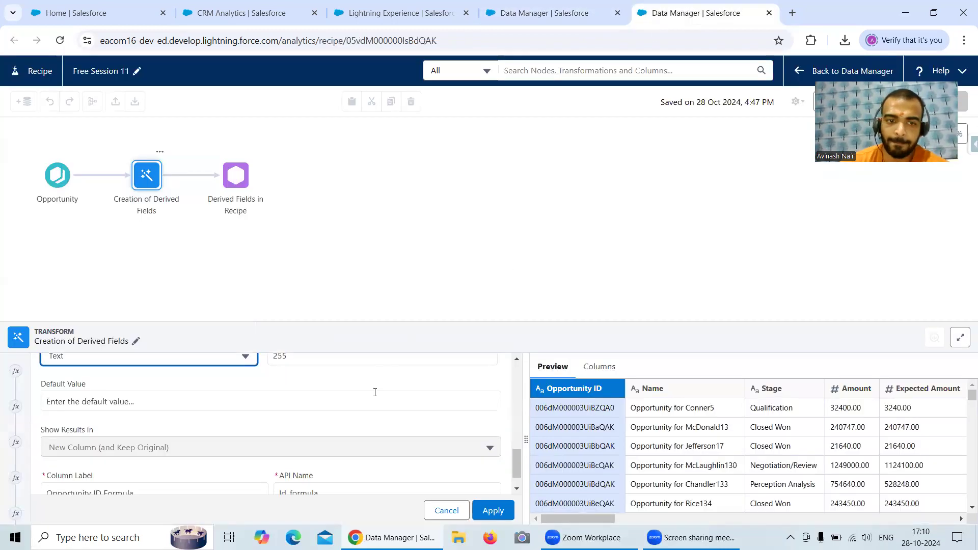
{"action": "left_click_drag", "start_coordinate": [143, 463], "coordinate": [45, 463]}
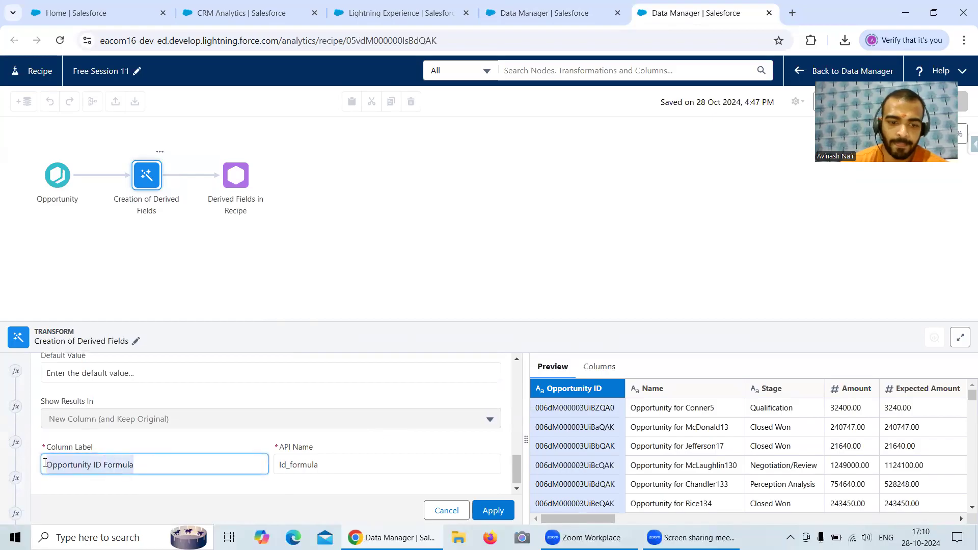
{"action": "key", "text": "BackSpace"}
{"action": "key", "text": "ctrl+v"}
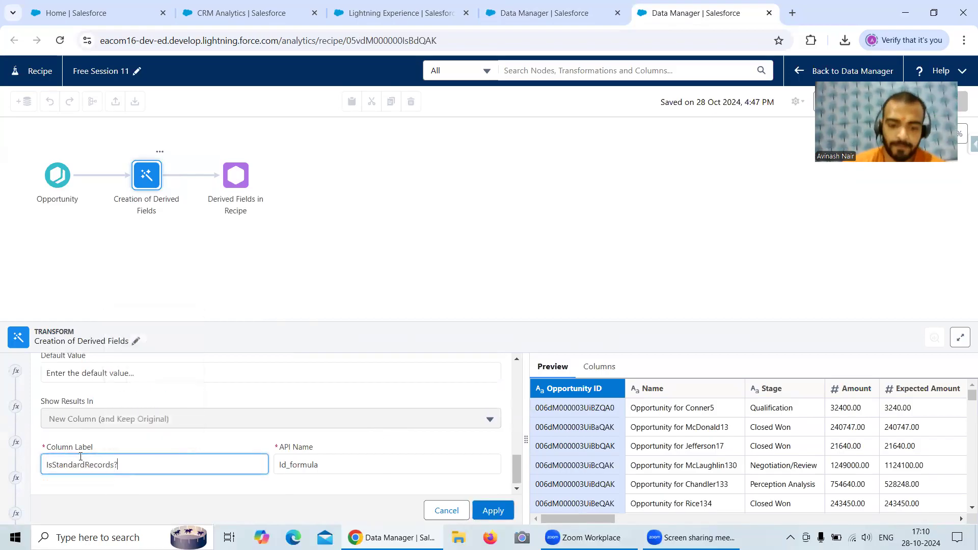
Set the formula's API name to IsStandardRecords and apply the transformation.
{"action": "left_click_drag", "start_coordinate": [325, 466], "coordinate": [261, 464]}
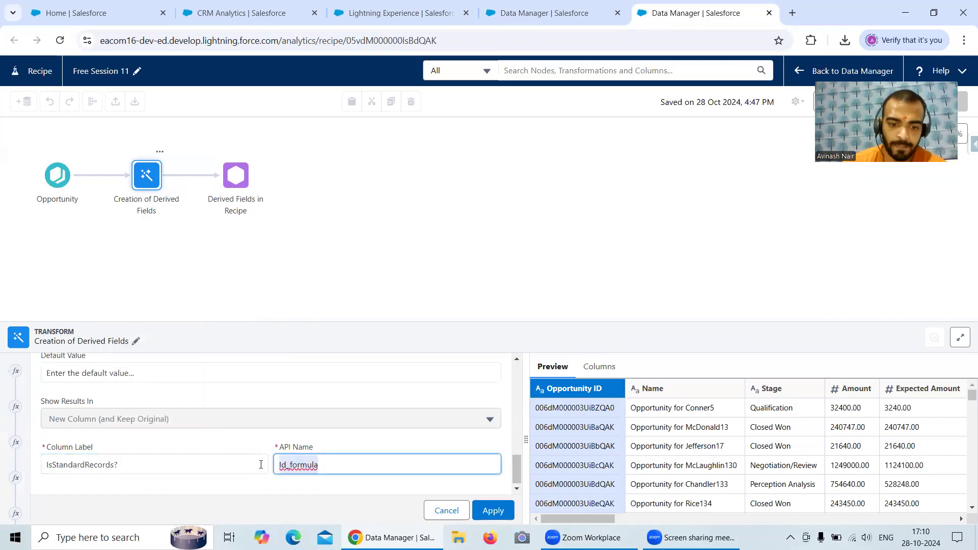
{"action": "key", "text": "ctrl+v"}
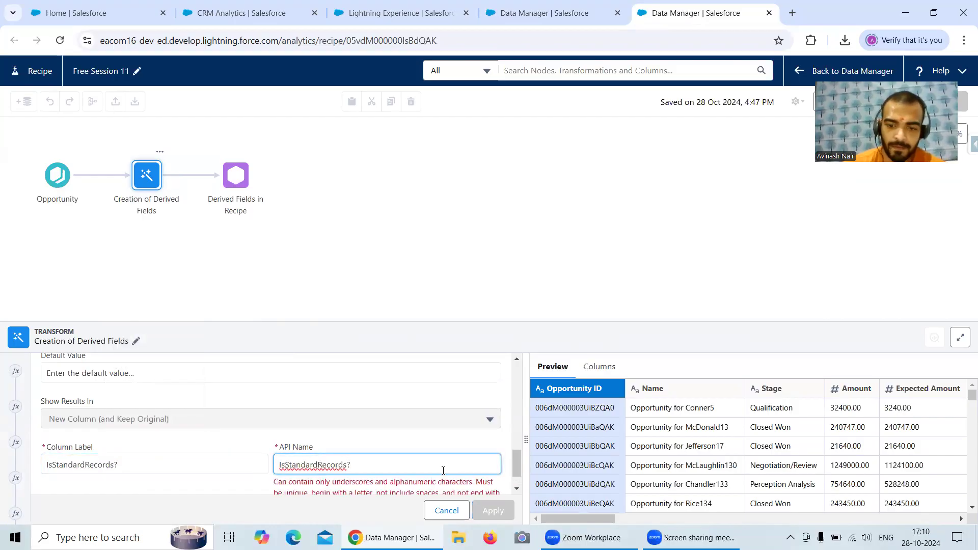
{"action": "key", "text": "BackSpace"}
{"action": "left_click", "coordinate": [495, 510]}
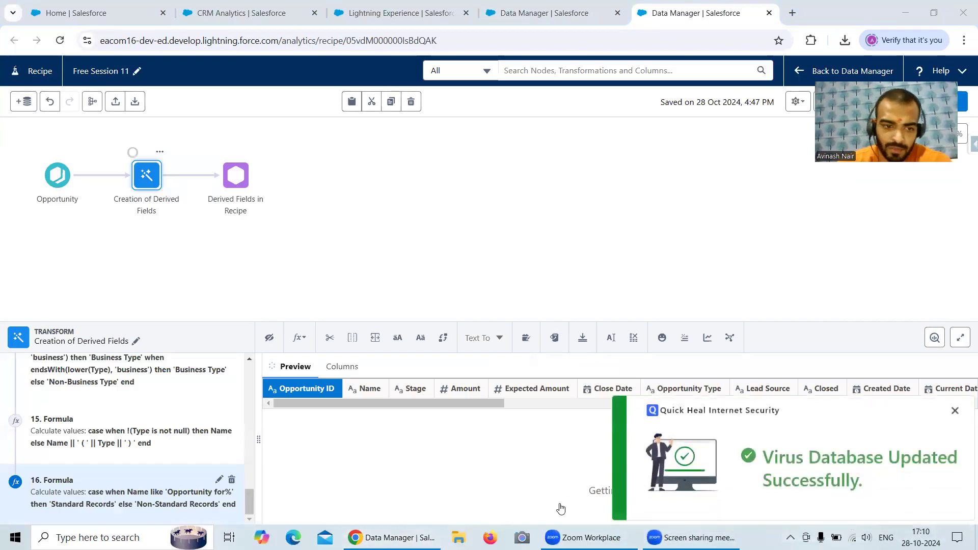
Examine the IsStandardRecords? values against the opportunity names across the preview rows, including the last records.
{"action": "left_click_drag", "start_coordinate": [402, 520], "coordinate": [916, 447]}
{"action": "scroll", "coordinate": [918, 450], "scroll_direction": "down", "scroll_amount": 20}
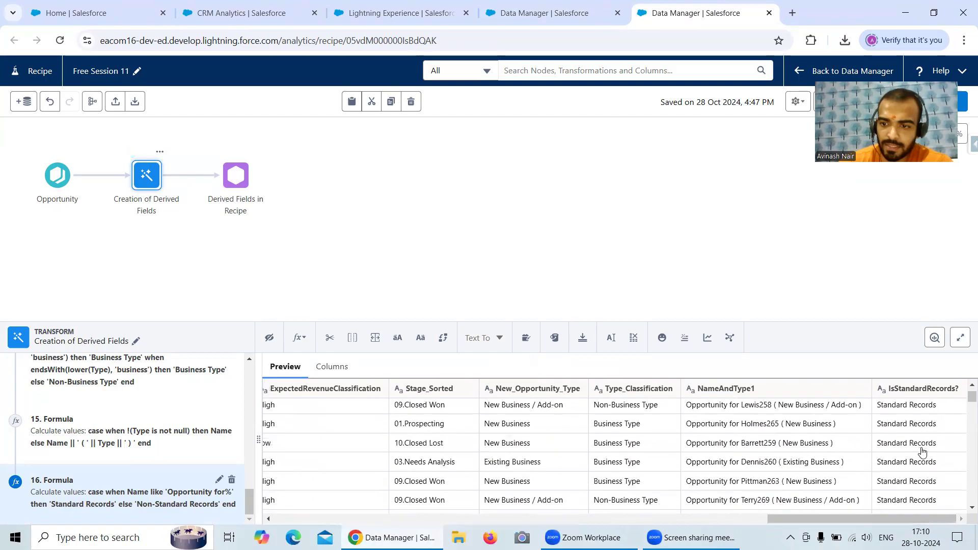
{"action": "left_click_drag", "start_coordinate": [972, 403], "coordinate": [963, 495]}
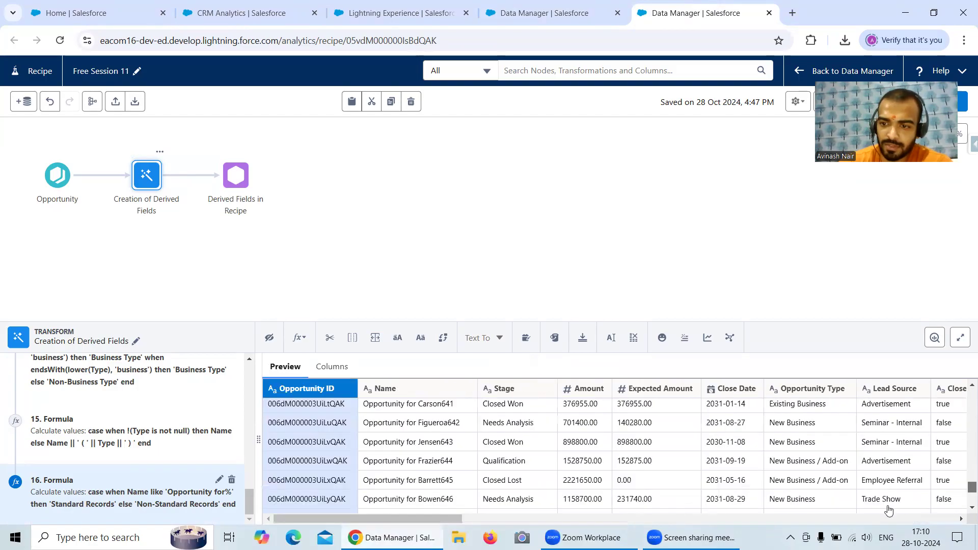
{"action": "left_click_drag", "start_coordinate": [449, 520], "coordinate": [962, 525]}
{"action": "left_click_drag", "start_coordinate": [972, 487], "coordinate": [963, 510]}
{"action": "left_click_drag", "start_coordinate": [872, 519], "coordinate": [377, 523]}
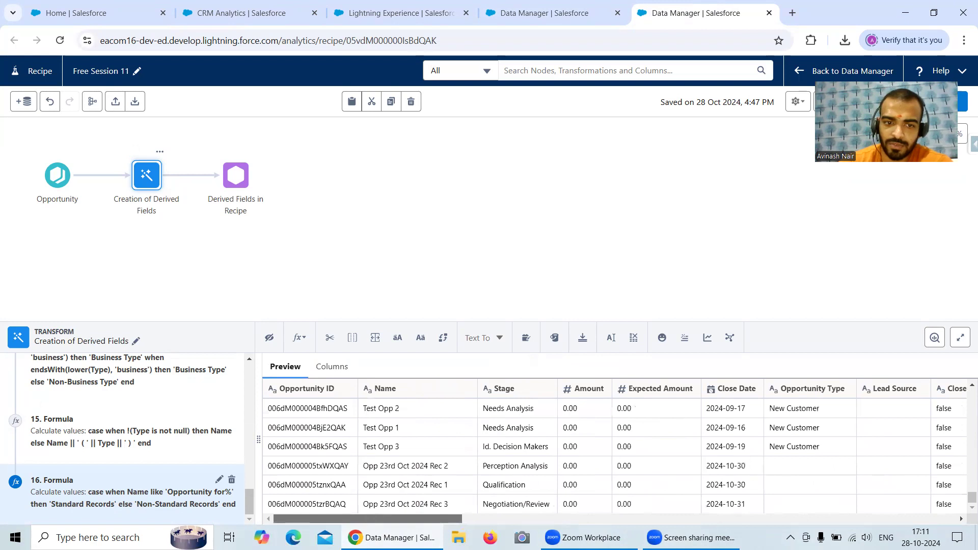
{"action": "left_click_drag", "start_coordinate": [446, 524], "coordinate": [940, 524]}
{"action": "scroll", "coordinate": [938, 447], "scroll_direction": "up", "scroll_amount": 2}
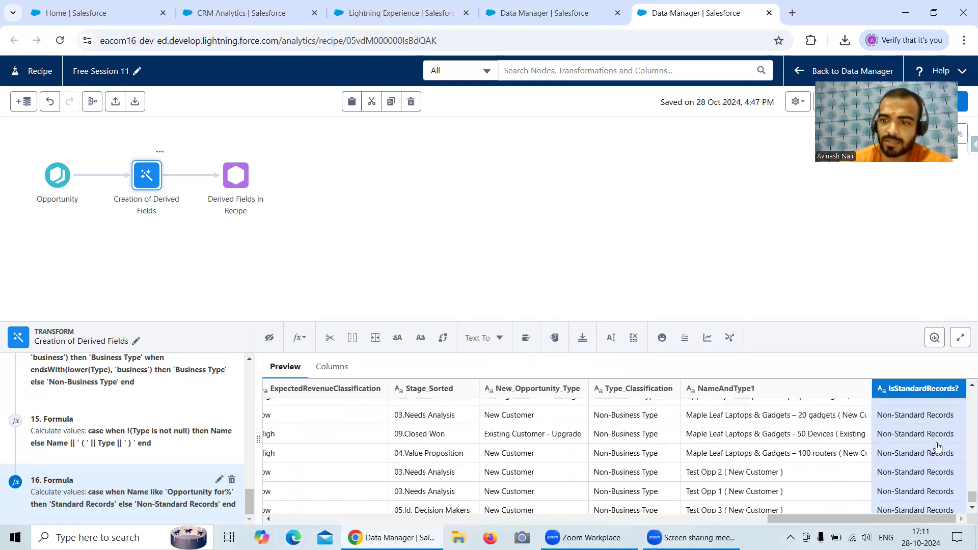
{"action": "scroll", "coordinate": [938, 447], "scroll_direction": "up", "scroll_amount": 2}
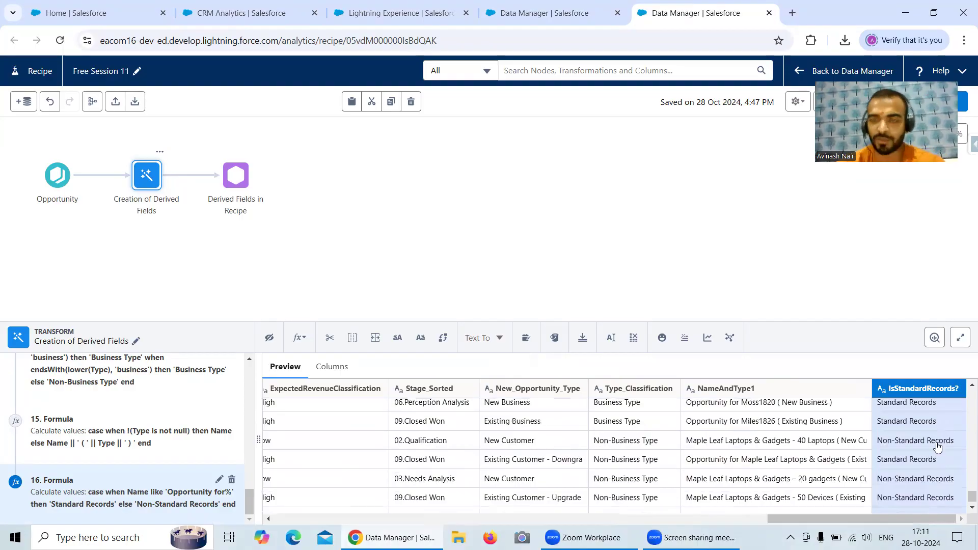
Return to the dataflow's computed fields and review the definitions of IsCloseDateDue and OpportunityAge.
{"action": "left_click", "coordinate": [578, 16]}
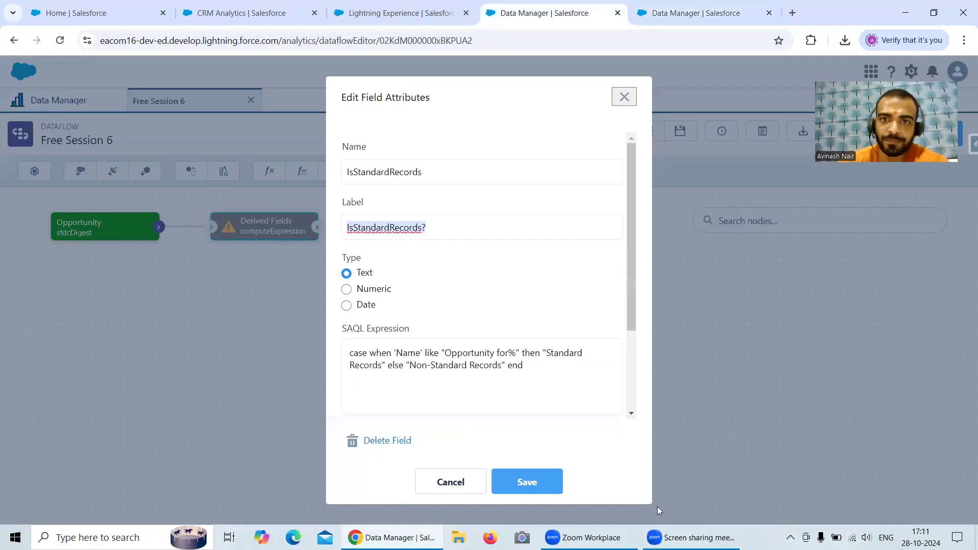
{"action": "left_click", "coordinate": [623, 104]}
{"action": "scroll", "coordinate": [478, 338], "scroll_direction": "down", "scroll_amount": 6}
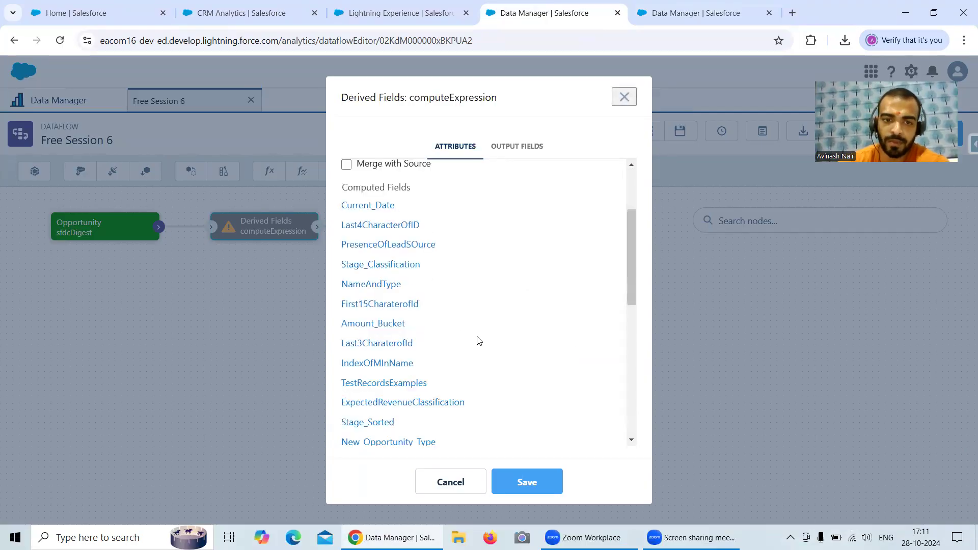
{"action": "scroll", "coordinate": [478, 340], "scroll_direction": "down", "scroll_amount": 4}
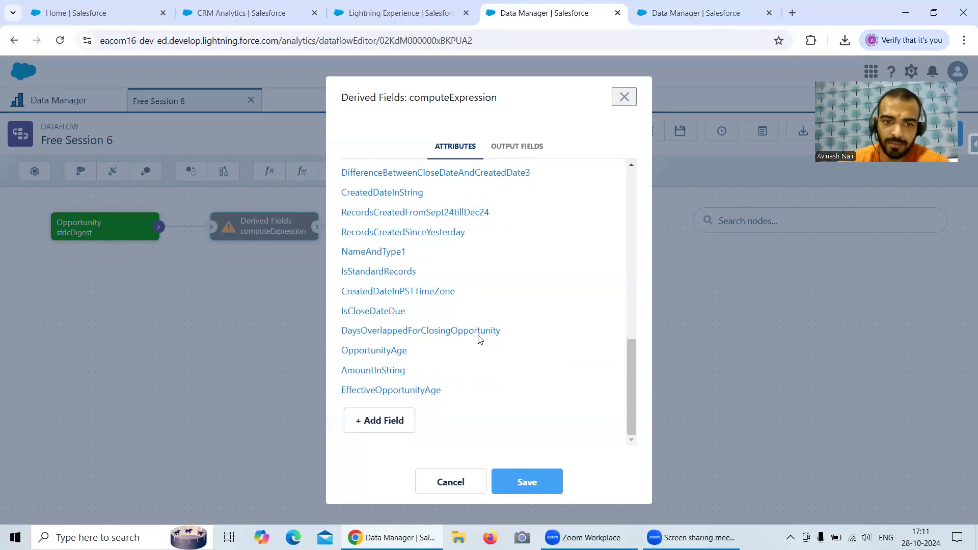
{"action": "left_click", "coordinate": [386, 317]}
{"action": "left_click", "coordinate": [462, 490]}
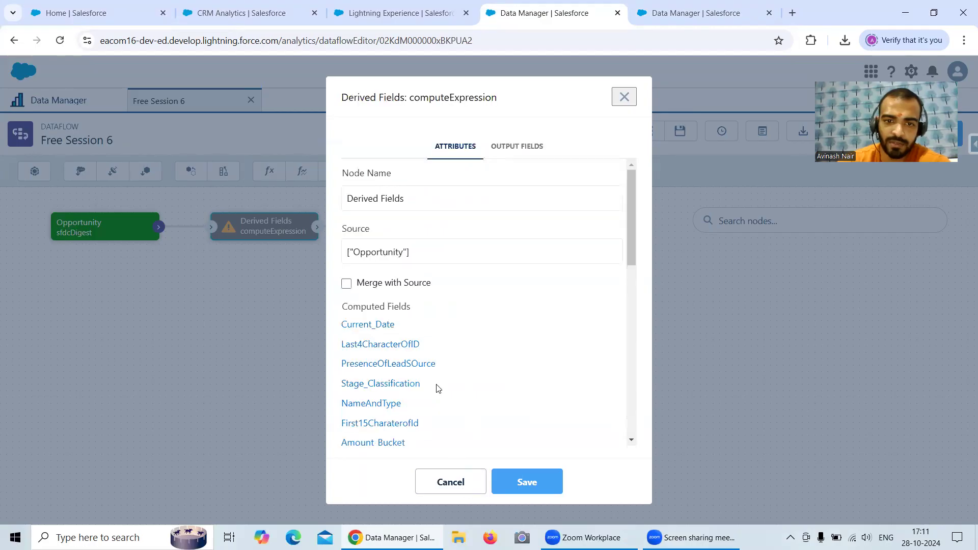
{"action": "scroll", "coordinate": [437, 388], "scroll_direction": "down", "scroll_amount": 10}
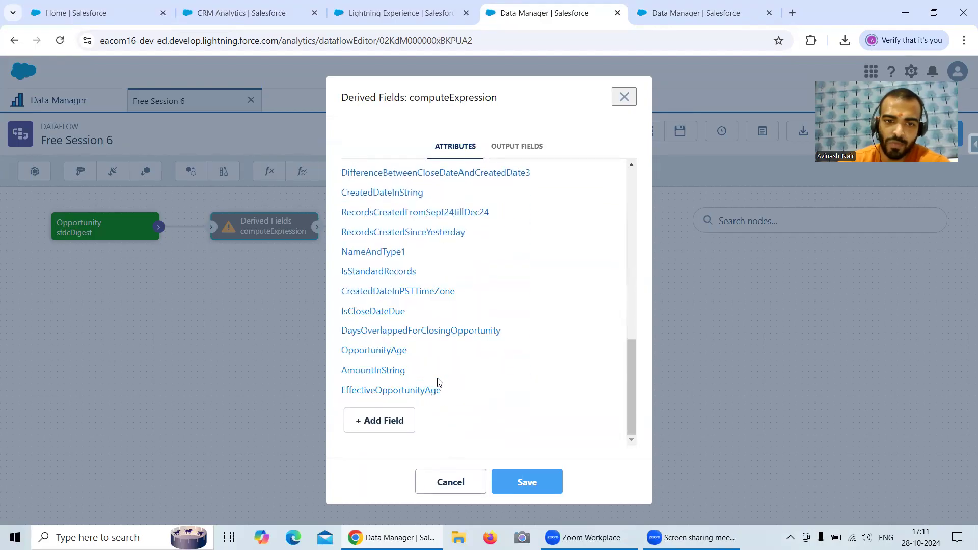
{"action": "left_click", "coordinate": [396, 353]}
{"action": "left_click", "coordinate": [469, 481]}
{"action": "scroll", "coordinate": [462, 385], "scroll_direction": "down", "scroll_amount": 6}
{"action": "scroll", "coordinate": [460, 385], "scroll_direction": "down", "scroll_amount": 3}
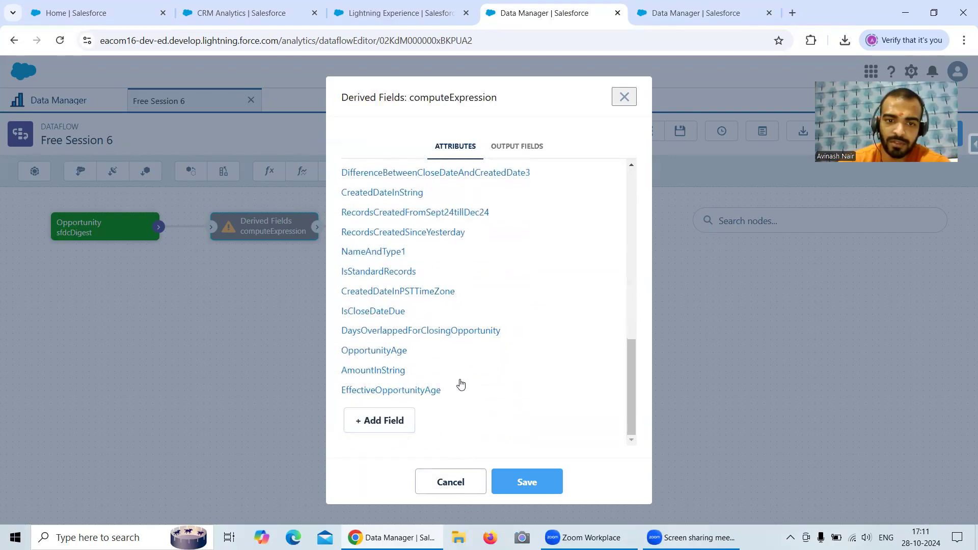
Copy the SAQL expression of AmountInString from the dataflow into a new custom formula in the recipe.
{"action": "left_click", "coordinate": [394, 372]}
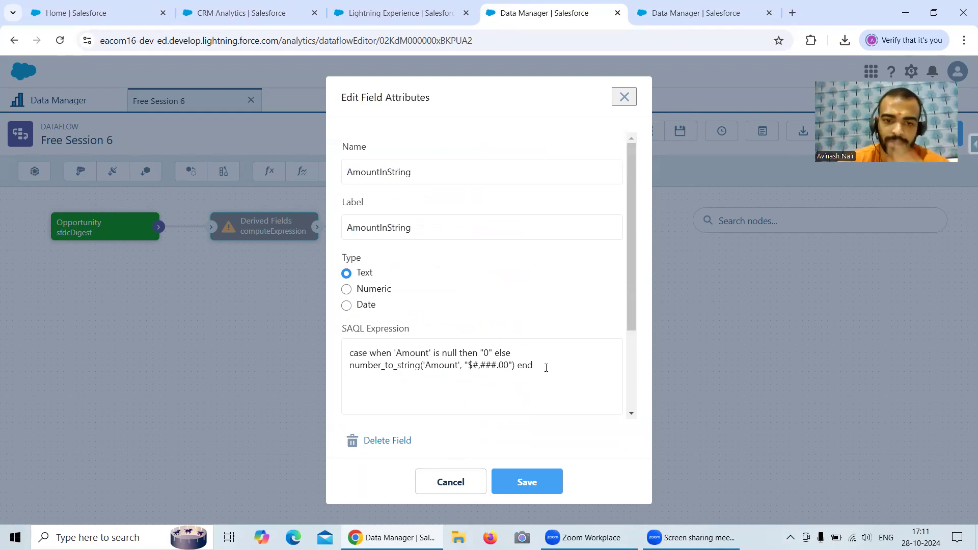
{"action": "left_click_drag", "start_coordinate": [539, 364], "coordinate": [347, 351]}
{"action": "key", "text": "ctrl+c"}
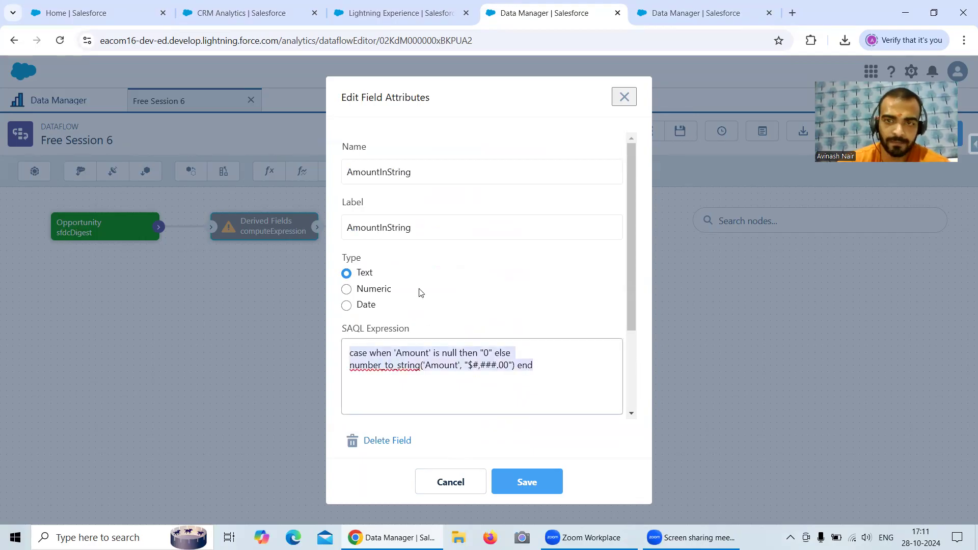
{"action": "left_click", "coordinate": [683, 21]}
{"action": "left_click", "coordinate": [298, 339]}
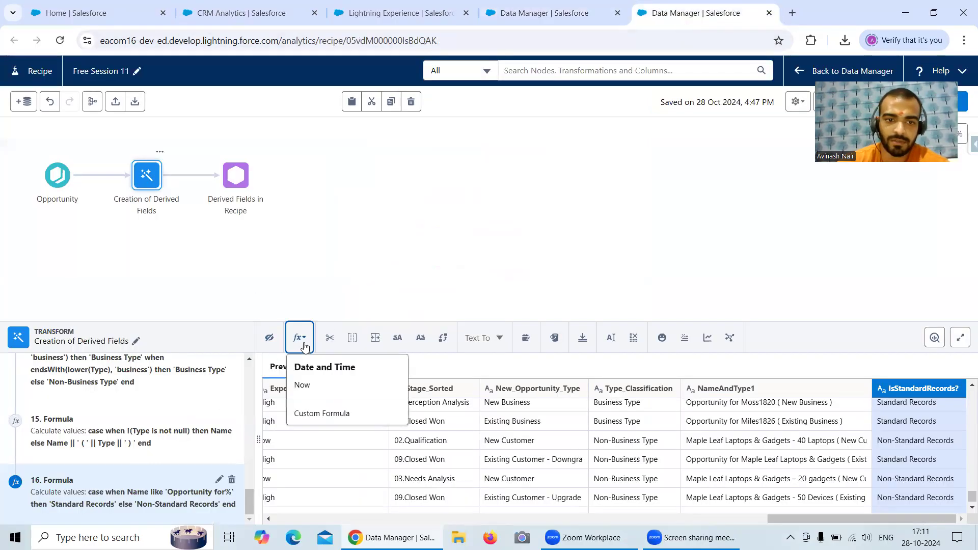
{"action": "left_click", "coordinate": [322, 413]}
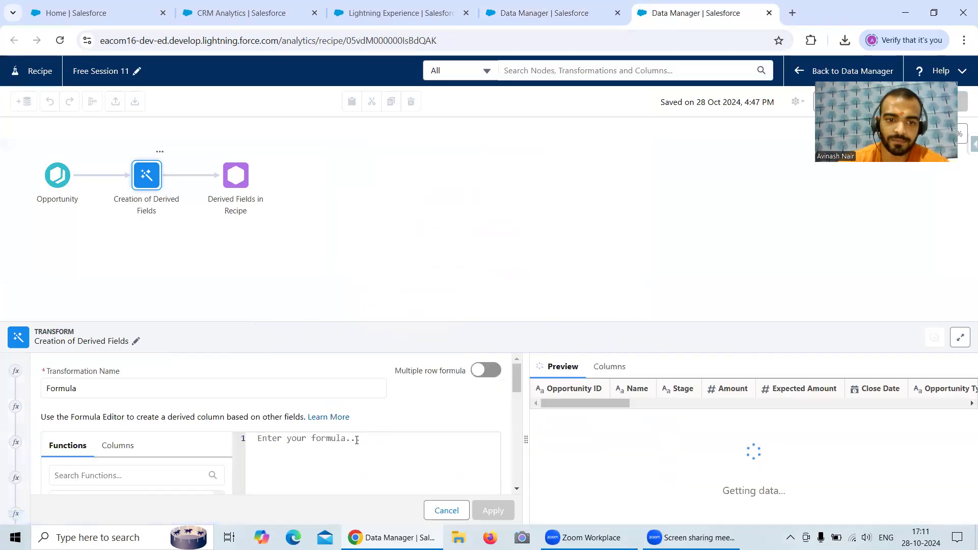
{"action": "left_click", "coordinate": [260, 439]}
{"action": "scroll", "coordinate": [335, 431], "scroll_direction": "down", "scroll_amount": 1}
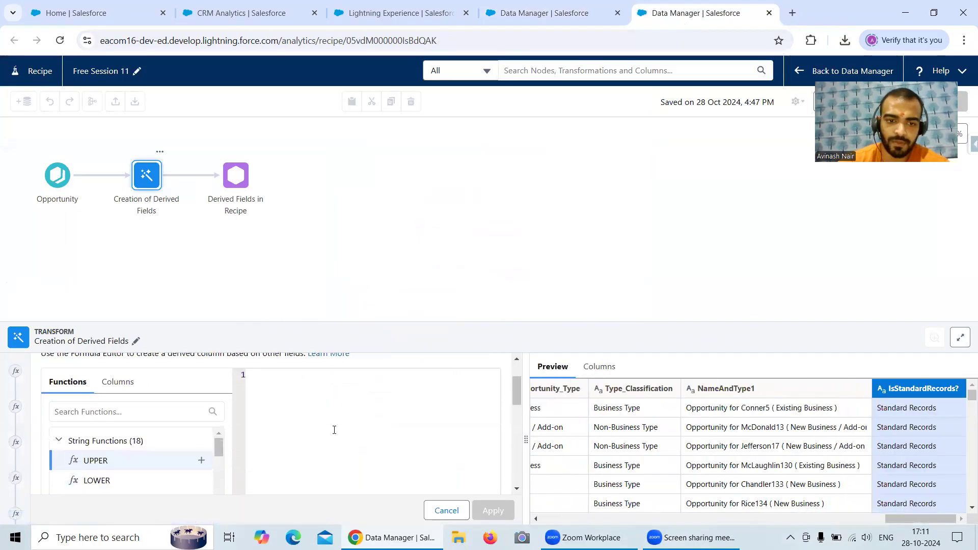
{"action": "key", "text": "ctrl+v"}
{"action": "key", "text": "Return"}
{"action": "key", "text": "Return"}
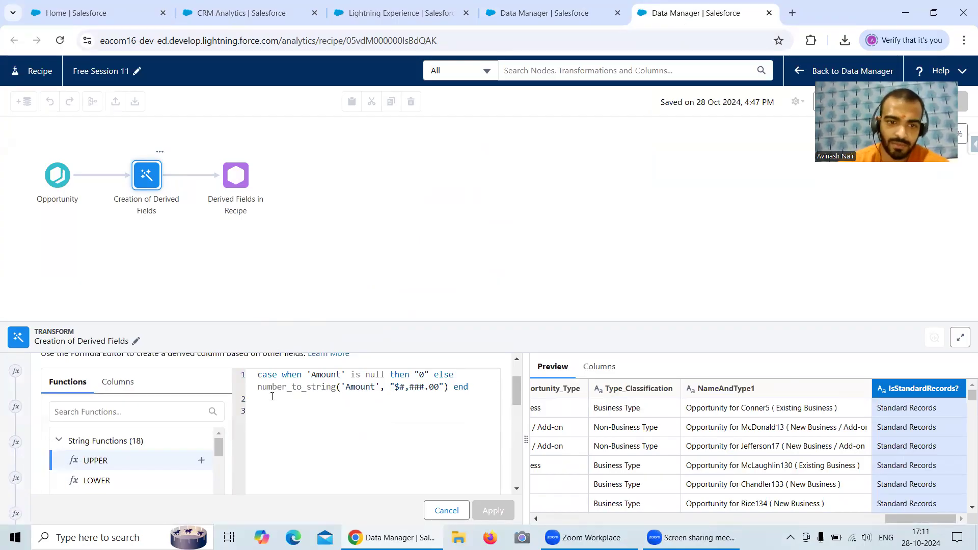
Search the formula functions for numb and insert the FORMAT_NUMBER template below the pasted expression.
{"action": "scroll", "coordinate": [168, 438], "scroll_direction": "down", "scroll_amount": 3}
{"action": "scroll", "coordinate": [170, 439], "scroll_direction": "up", "scroll_amount": 3}
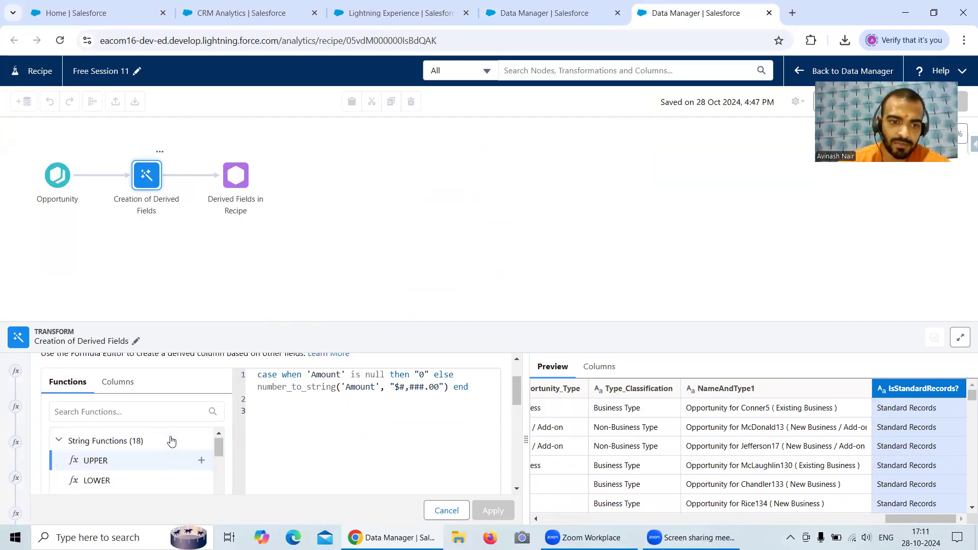
{"action": "left_click", "coordinate": [134, 410]}
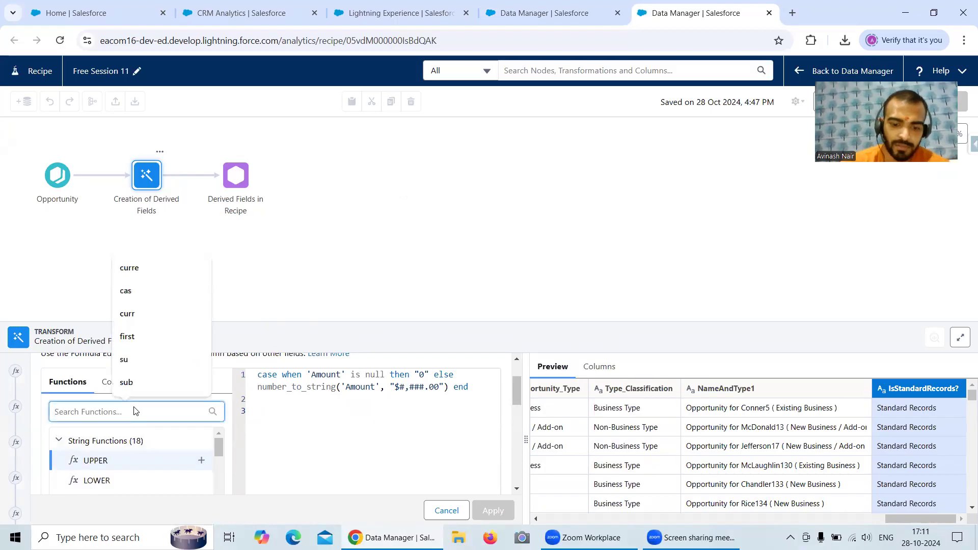
{"action": "type", "text": "numb"}
{"action": "left_click", "coordinate": [148, 466]}
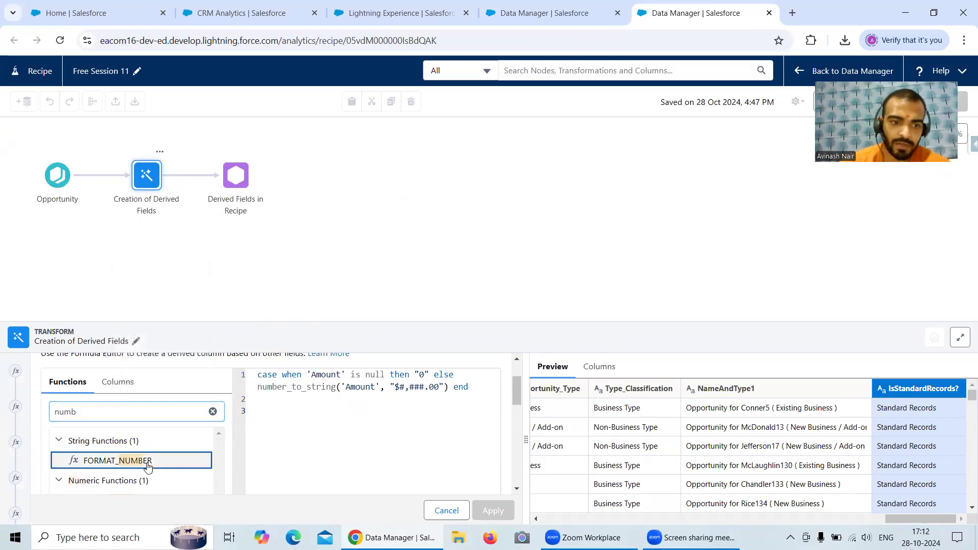
{"action": "left_click", "coordinate": [202, 461]}
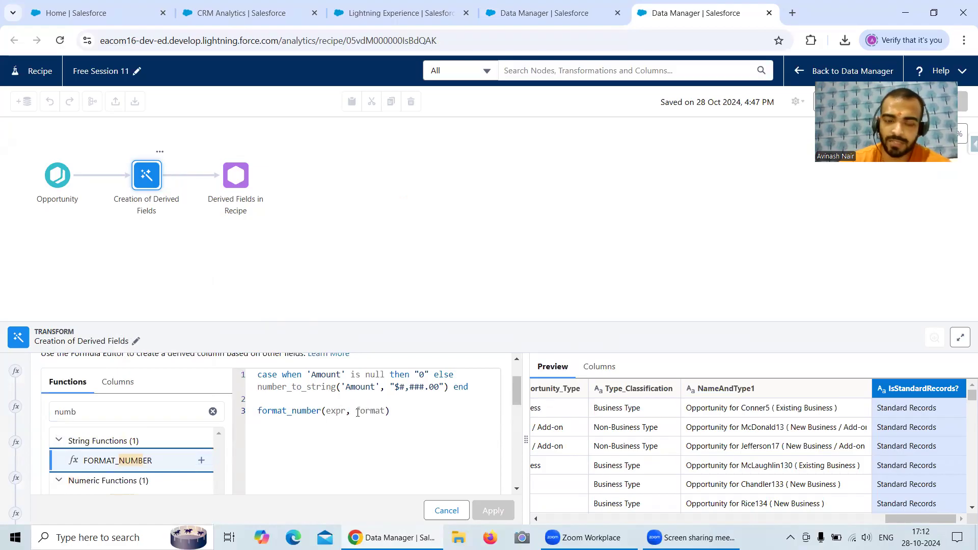
Replace number_to_string in the expression with format_number, cut from the inserted template.
{"action": "left_click_drag", "start_coordinate": [320, 410], "coordinate": [258, 415]}
{"action": "key", "text": "ctrl+c"}
{"action": "key", "text": "BackSpace"}
{"action": "left_click_drag", "start_coordinate": [337, 388], "coordinate": [260, 390]}
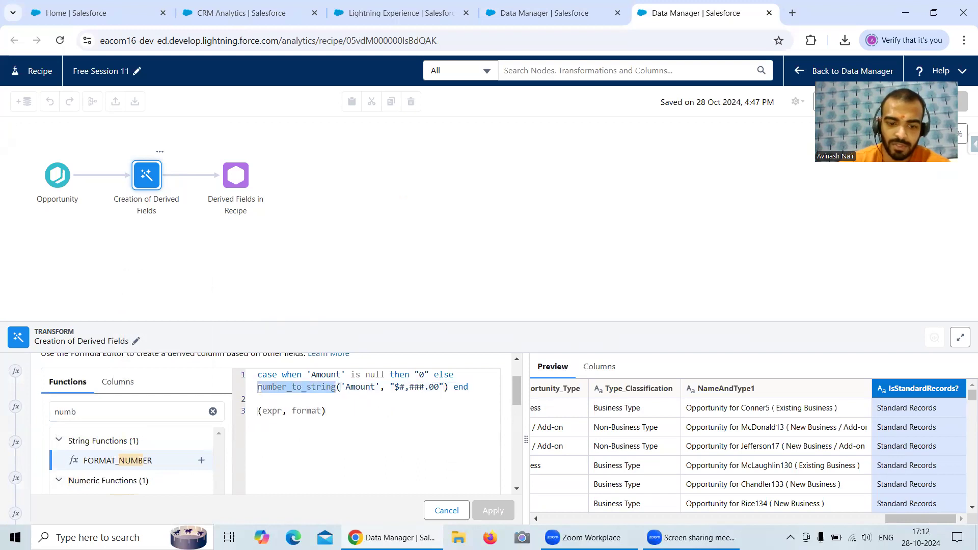
{"action": "key", "text": "ctrl+v"}
Remove the single quotes around Amount inside the format_number call.
{"action": "left_click", "coordinate": [331, 387]}
{"action": "key", "text": "BackSpace"}
{"action": "left_click", "coordinate": [359, 387]}
{"action": "key", "text": "BackSpace"}
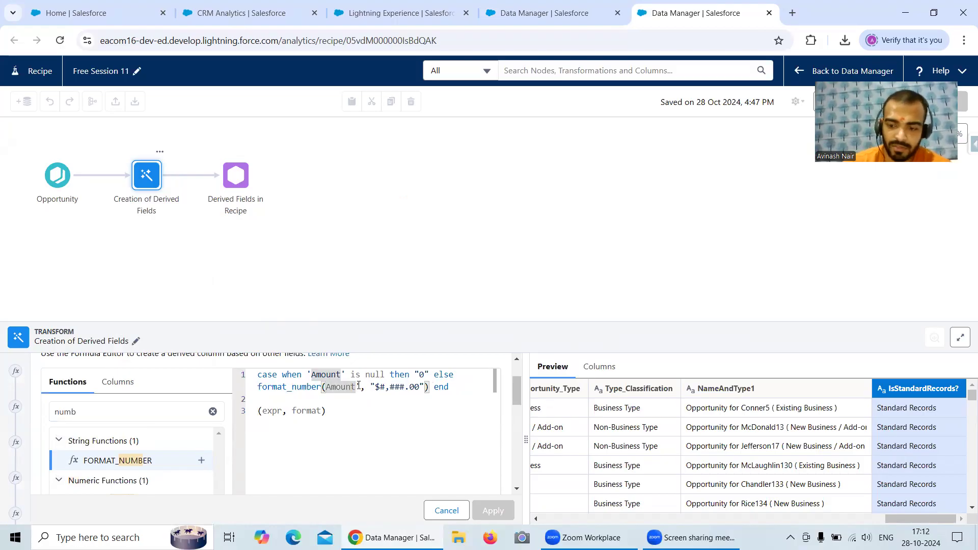
{"action": "key", "text": "Delete"}
Enclose the number format $#,###.00 in single quotes instead of double quotes.
{"action": "left_click", "coordinate": [373, 387]}
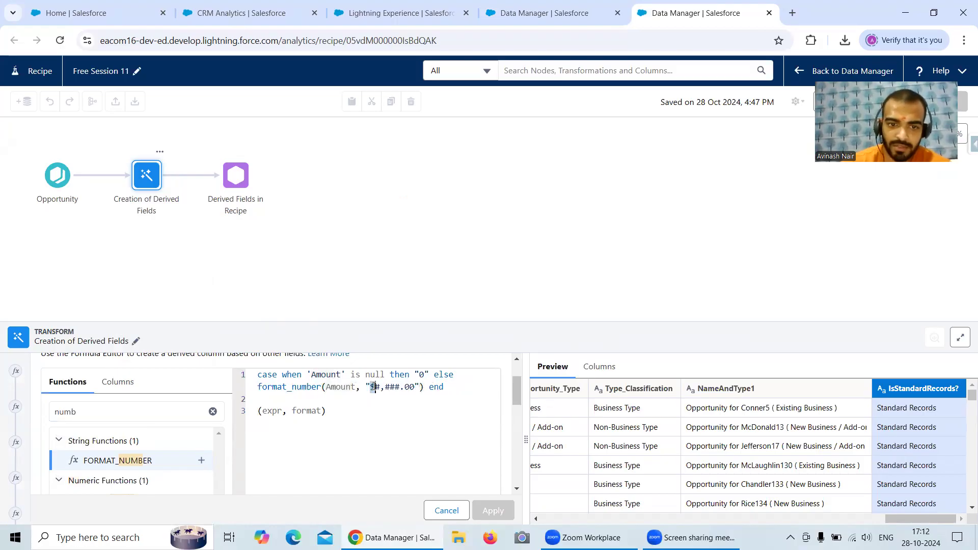
{"action": "key", "text": "BackSpace"}
{"action": "type", "text": "'"}
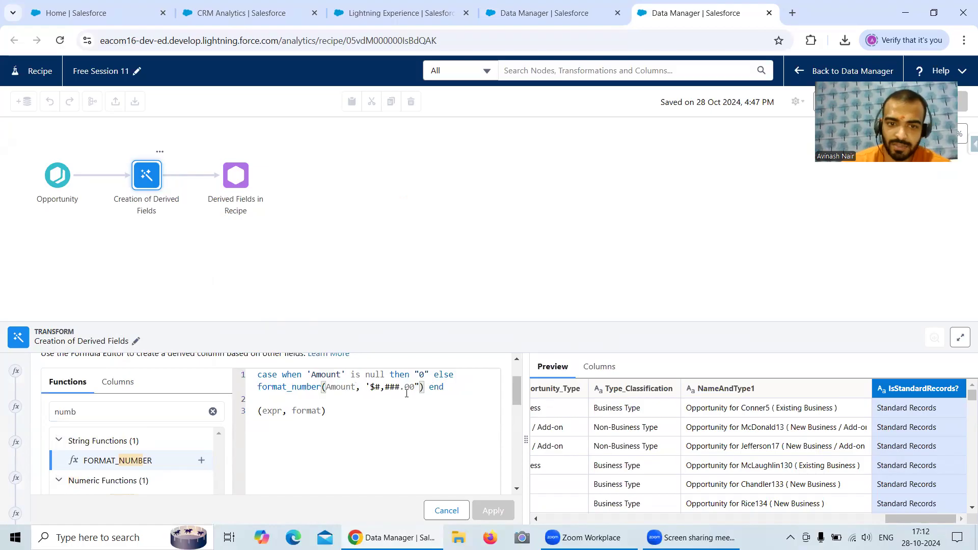
{"action": "left_click", "coordinate": [420, 387]}
{"action": "key", "text": "BackSpace"}
{"action": "type", "text": "'"}
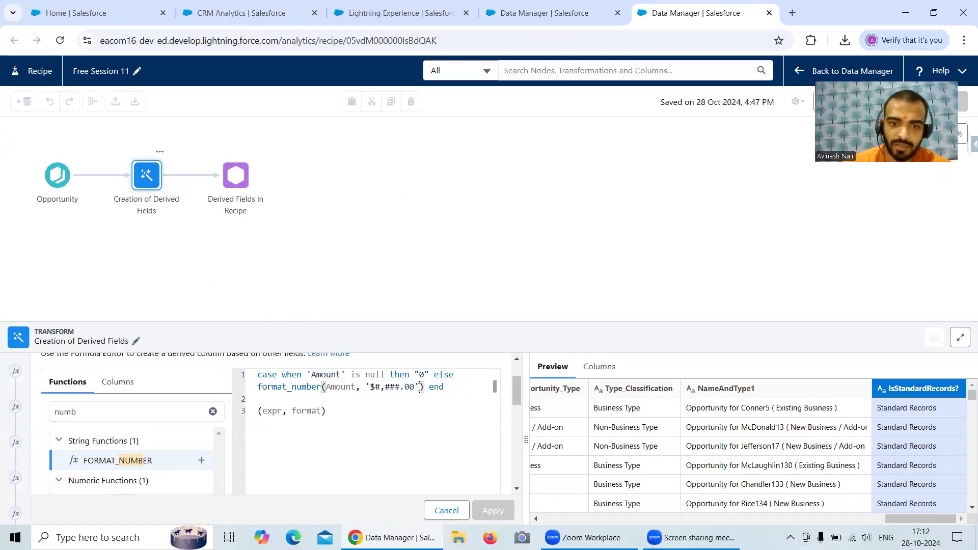
Remove the single quotes around Amount in the is null condition.
{"action": "left_click", "coordinate": [345, 375]}
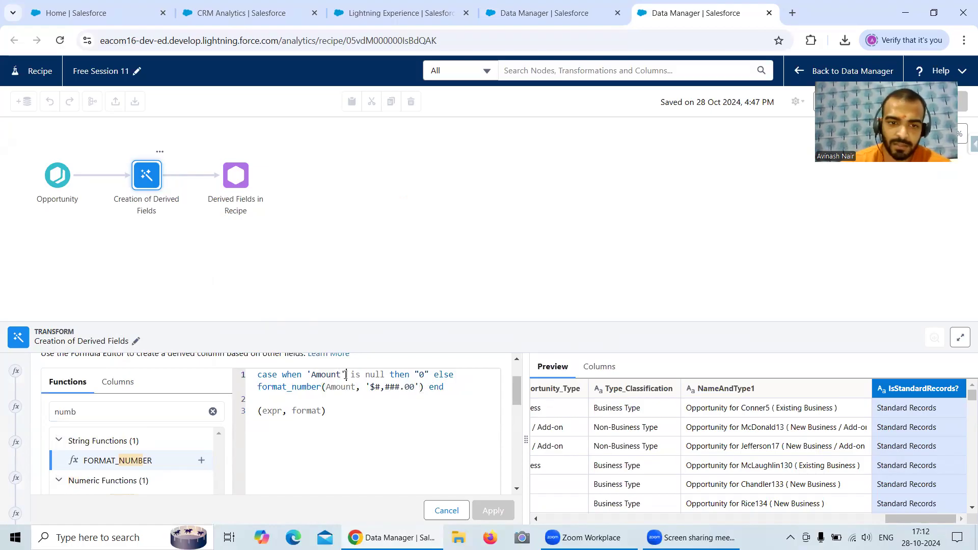
{"action": "key", "text": "BackSpace"}
{"action": "left_click", "coordinate": [312, 375]}
{"action": "key", "text": "BackSpace"}
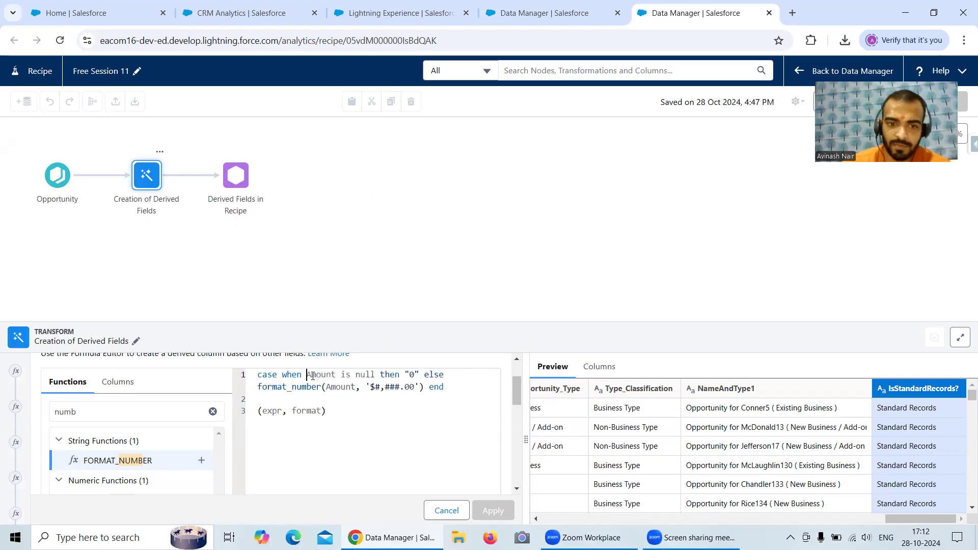
Enclose the fallback value 0 in single quotes instead of double quotes in the AmountInString formula.
{"action": "left_click", "coordinate": [410, 375]}
{"action": "key", "text": "BackSpace"}
{"action": "type", "text": "'"}
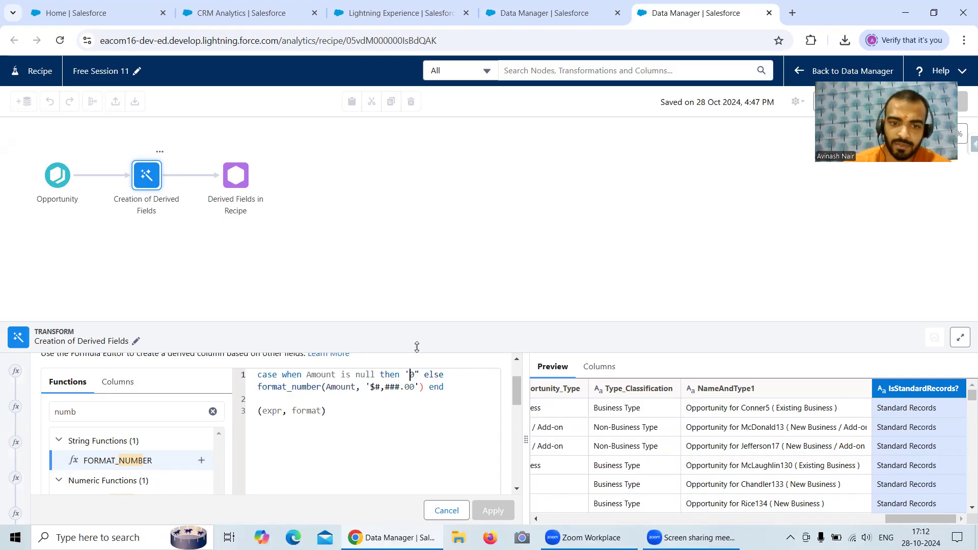
{"action": "left_click", "coordinate": [420, 374]}
{"action": "key", "text": "BackSpace"}
{"action": "type", "text": "'"}
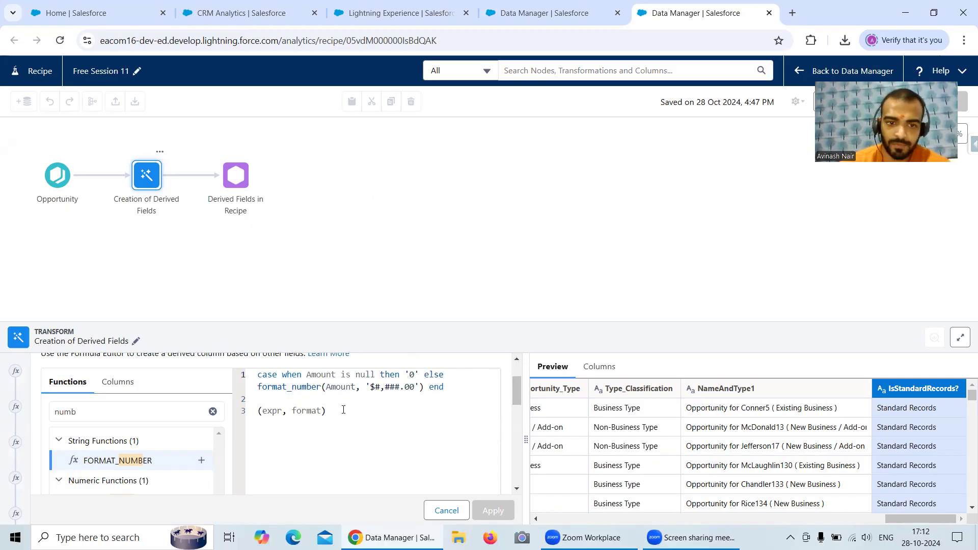
Delete the leftover (expr, format) template and the empty lines beneath the formula.
{"action": "left_click_drag", "start_coordinate": [344, 410], "coordinate": [256, 411]}
{"action": "key", "text": "BackSpace"}
{"action": "key", "text": "BackSpace"}
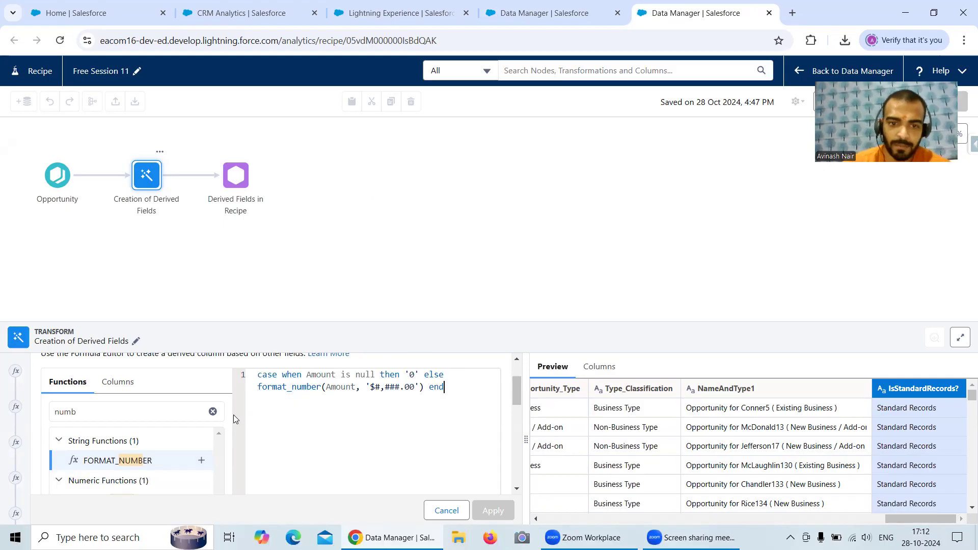
Set the output type of the formula to Text.
{"action": "left_click_drag", "start_coordinate": [515, 386], "coordinate": [518, 441]}
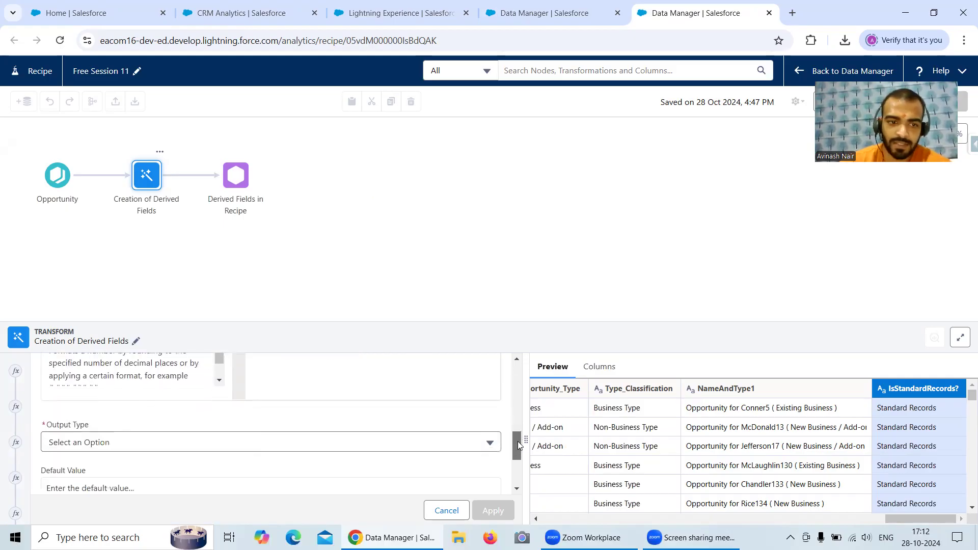
{"action": "left_click", "coordinate": [226, 441]}
{"action": "left_click", "coordinate": [101, 328]}
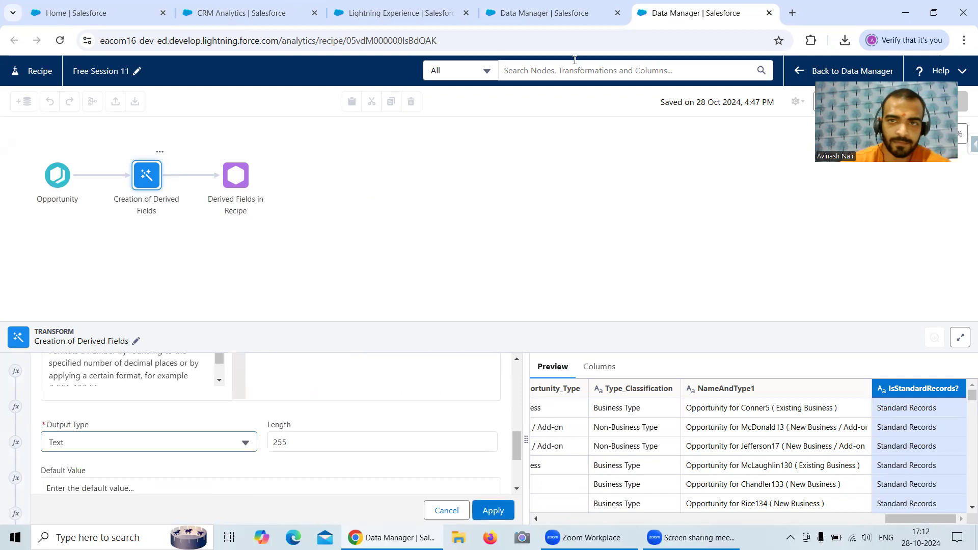
Name the new column AmountInString in both its label and API name, as in the dataflow, and apply the formula.
{"action": "left_click", "coordinate": [559, 15]}
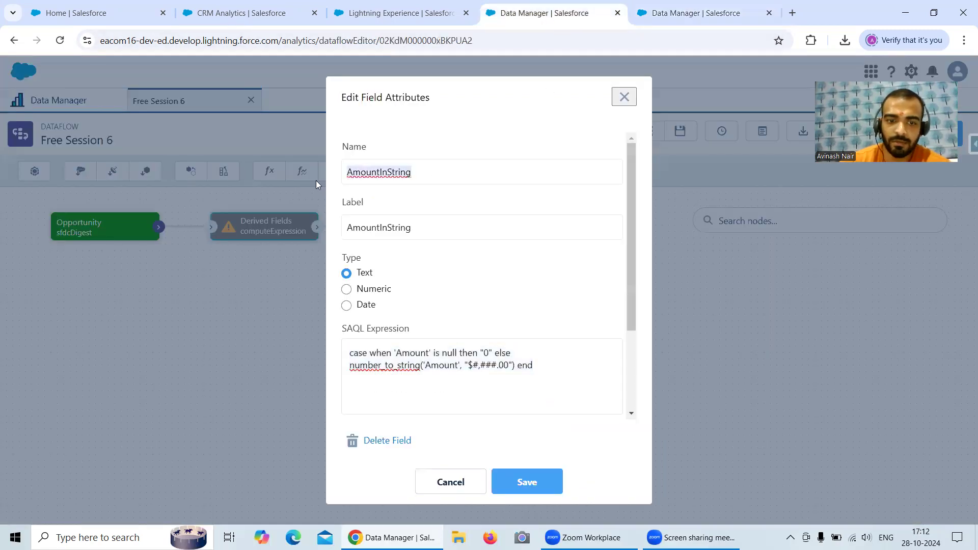
{"action": "left_click", "coordinate": [712, 14]}
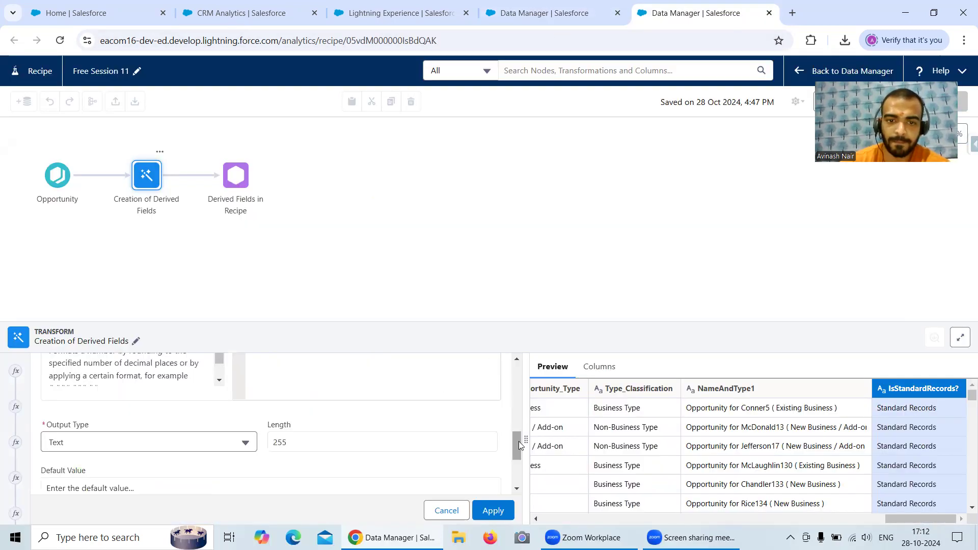
{"action": "scroll", "coordinate": [519, 441], "scroll_direction": "down", "scroll_amount": 3}
{"action": "left_click_drag", "start_coordinate": [151, 464], "coordinate": [43, 465]}
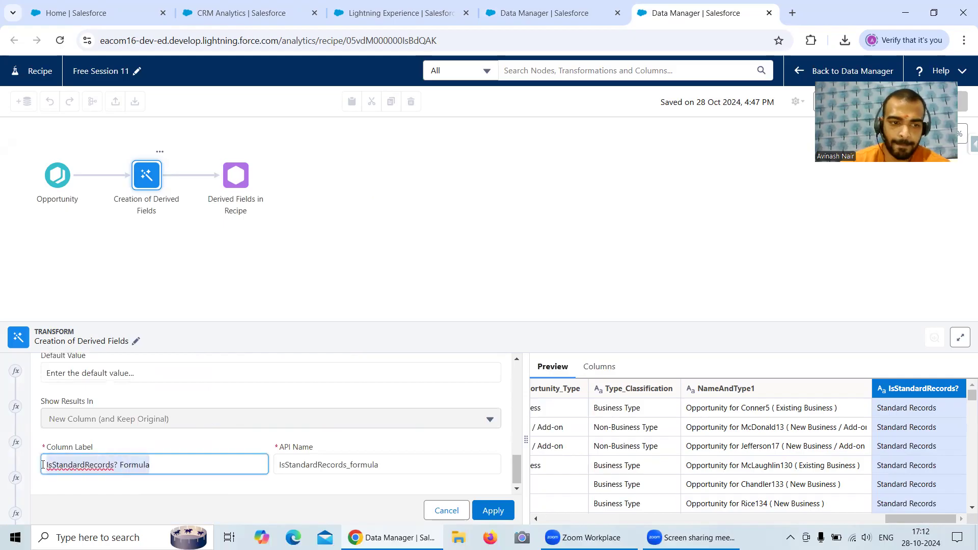
{"action": "type", "text": "AmountInString"}
{"action": "left_click_drag", "start_coordinate": [382, 465], "coordinate": [256, 477]}
{"action": "type", "text": "AmountInString"}
{"action": "left_click", "coordinate": [503, 511]}
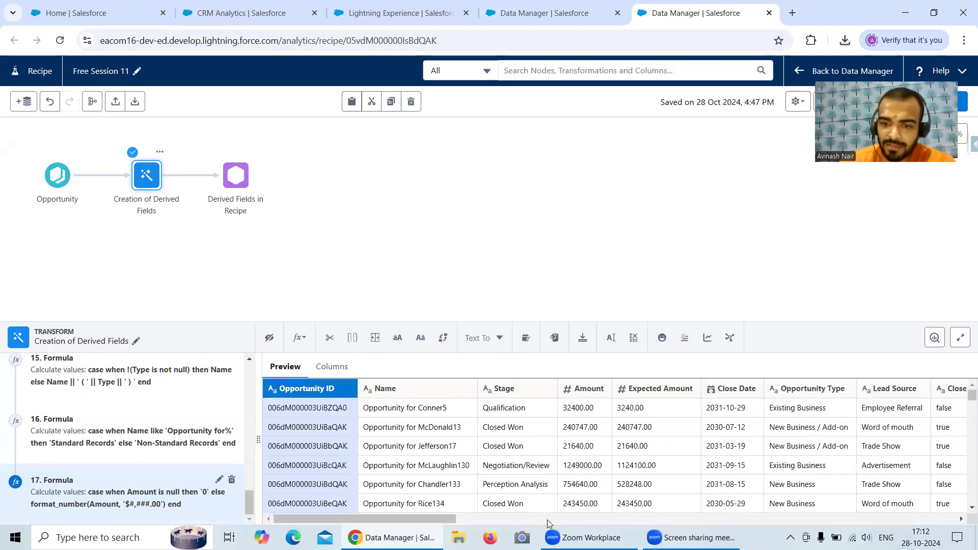
Check the AmountInString values in the recipe preview and compare the formula with the dataflow's SAQL expression.
{"action": "left_click_drag", "start_coordinate": [453, 519], "coordinate": [960, 489]}
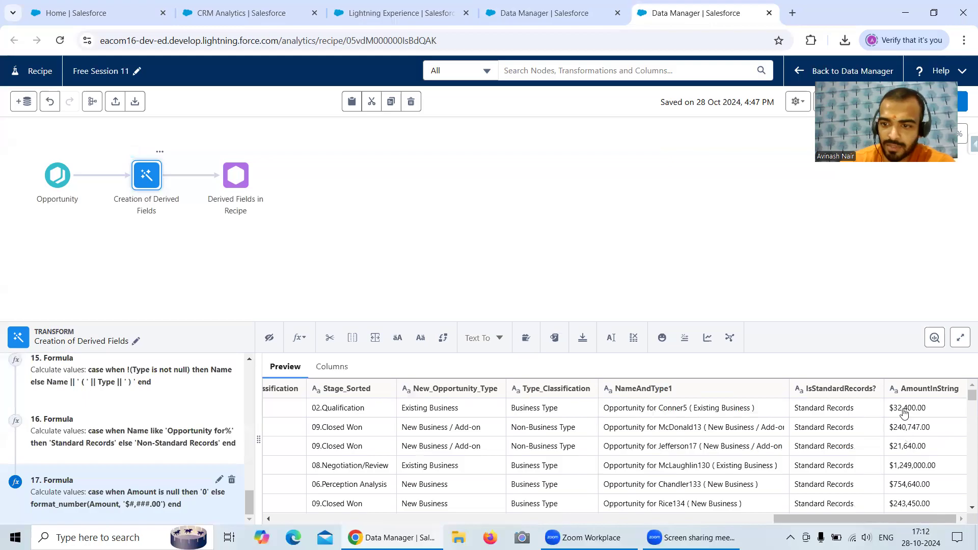
{"action": "scroll", "coordinate": [921, 431], "scroll_direction": "left", "scroll_amount": 20}
{"action": "left_click_drag", "start_coordinate": [418, 520], "coordinate": [959, 524]}
{"action": "left_click", "coordinate": [550, 21]}
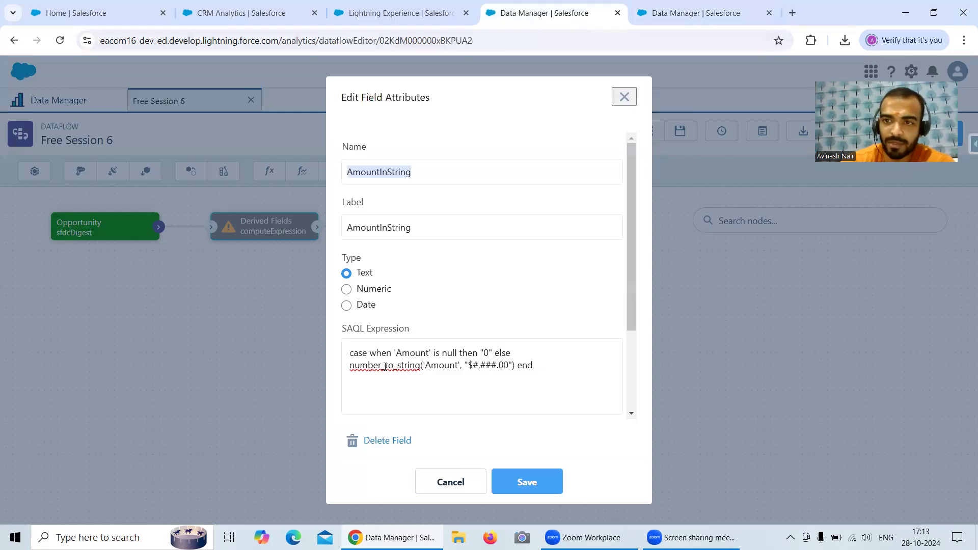
{"action": "left_click", "coordinate": [693, 21]}
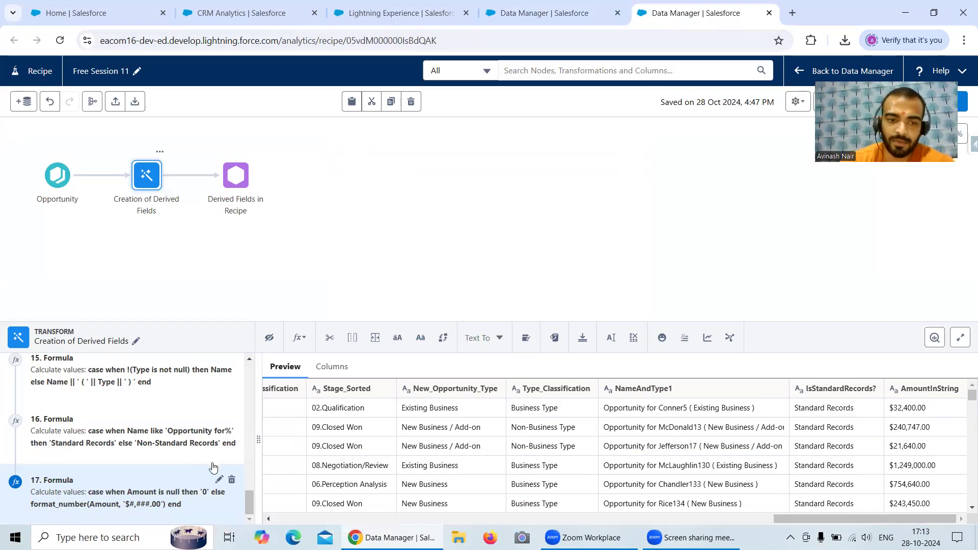
Review the dataflow's computed fields for one not yet recreated, including the expression of RecordsCreatedInLast5To35Days.
{"action": "left_click", "coordinate": [591, 14]}
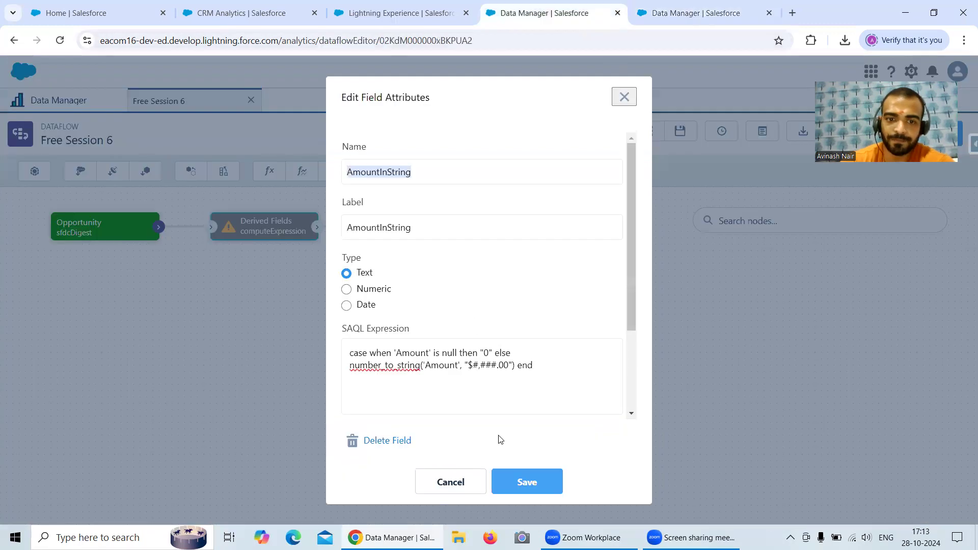
{"action": "left_click", "coordinate": [450, 482]}
{"action": "scroll", "coordinate": [518, 377], "scroll_direction": "down", "scroll_amount": 10}
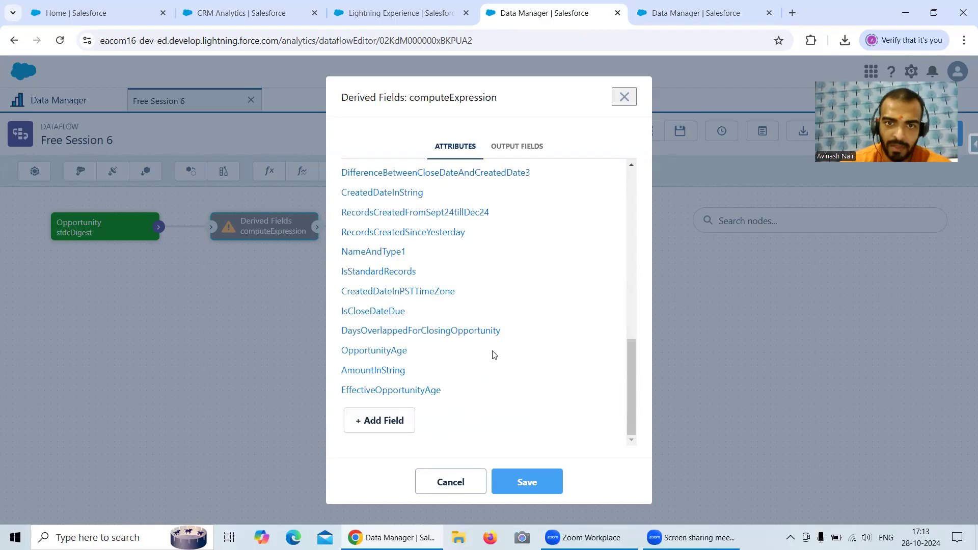
{"action": "scroll", "coordinate": [494, 351], "scroll_direction": "up", "scroll_amount": 10}
{"action": "scroll", "coordinate": [493, 352], "scroll_direction": "down", "scroll_amount": 1}
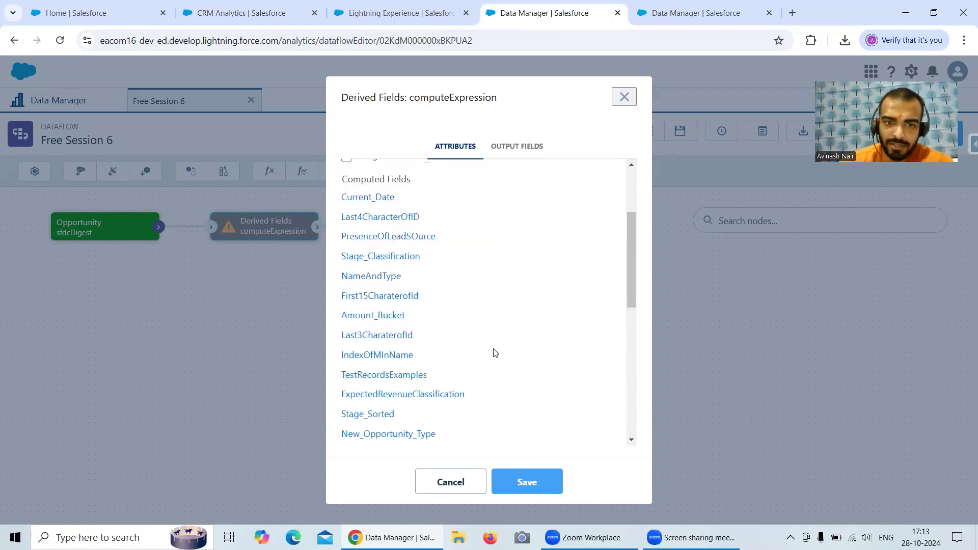
{"action": "scroll", "coordinate": [493, 352], "scroll_direction": "down", "scroll_amount": 1}
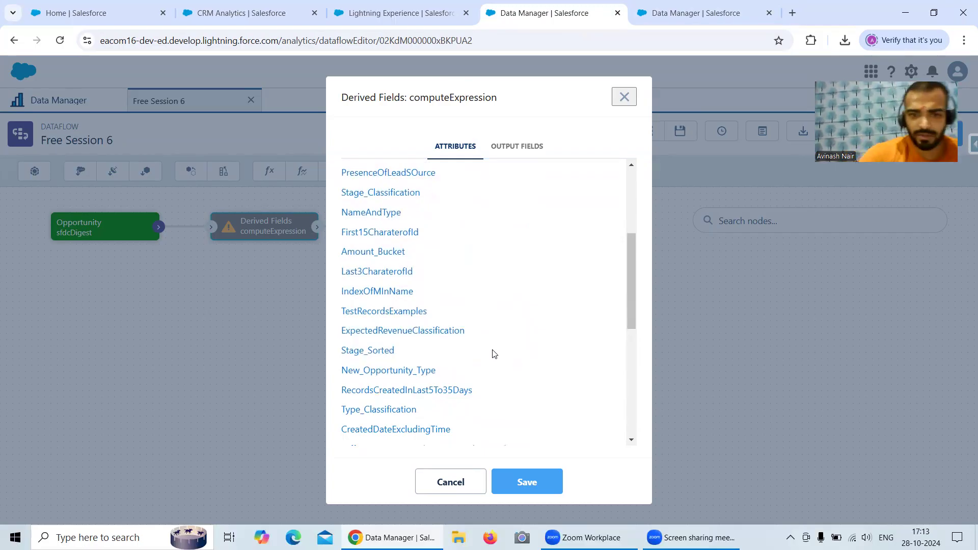
{"action": "scroll", "coordinate": [499, 367], "scroll_direction": "up", "scroll_amount": 1}
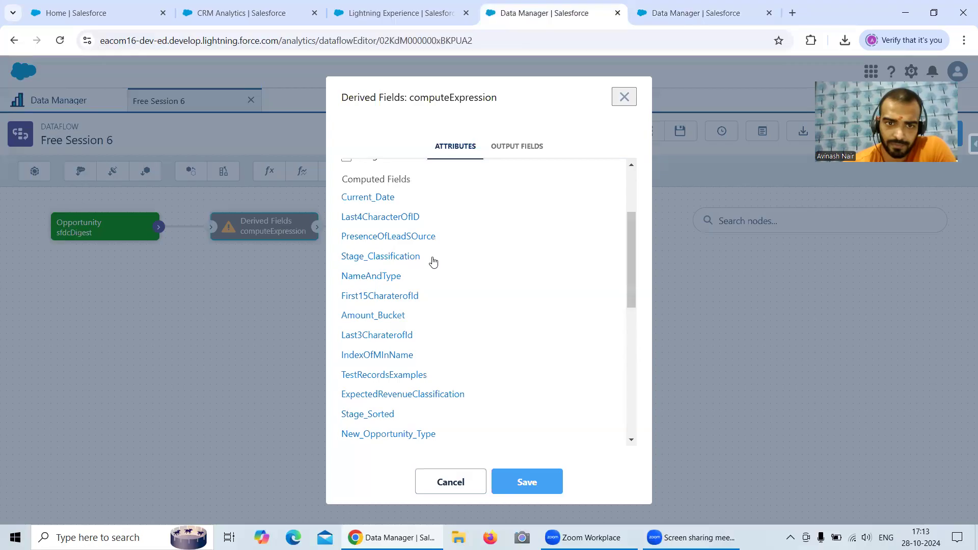
{"action": "scroll", "coordinate": [467, 291], "scroll_direction": "down", "scroll_amount": 1}
{"action": "scroll", "coordinate": [468, 290], "scroll_direction": "down", "scroll_amount": 2}
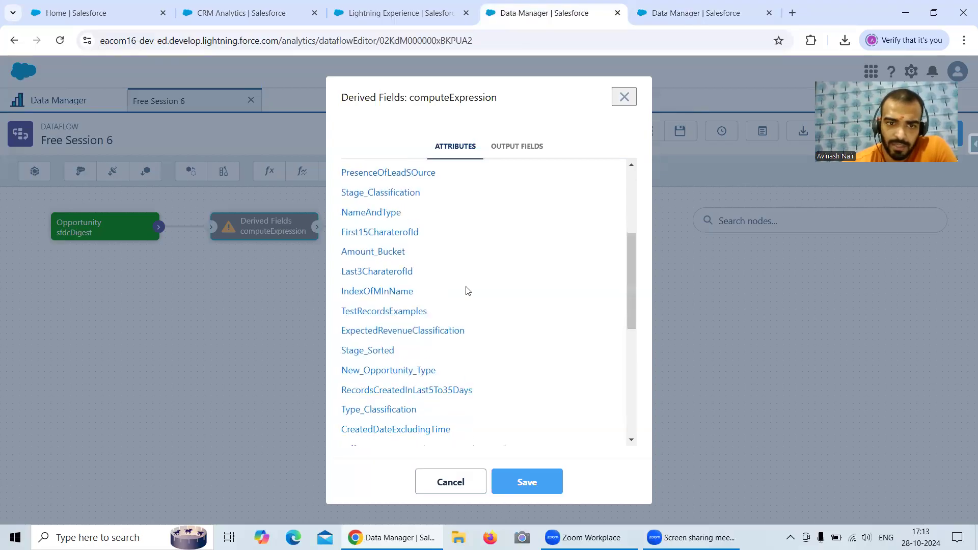
{"action": "scroll", "coordinate": [468, 291], "scroll_direction": "down", "scroll_amount": 1}
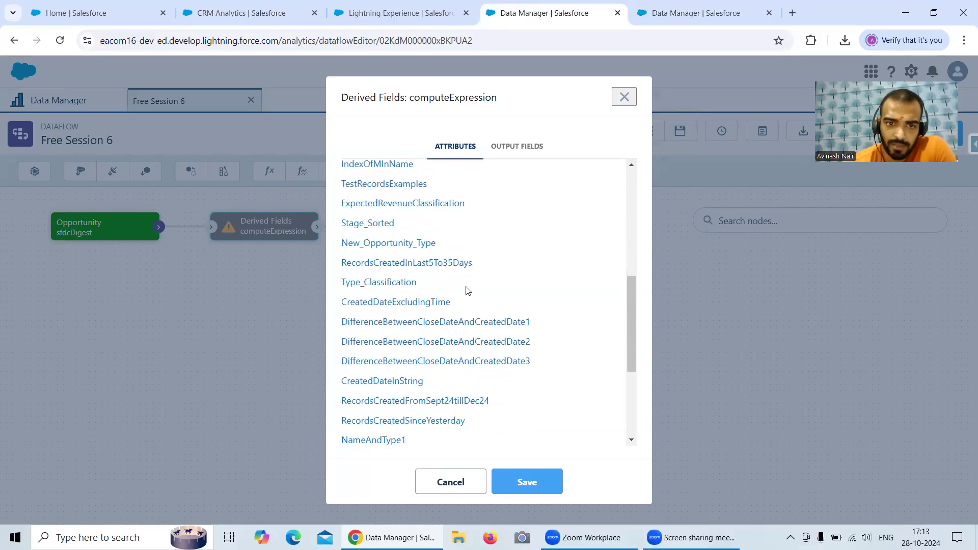
{"action": "left_click", "coordinate": [416, 264]}
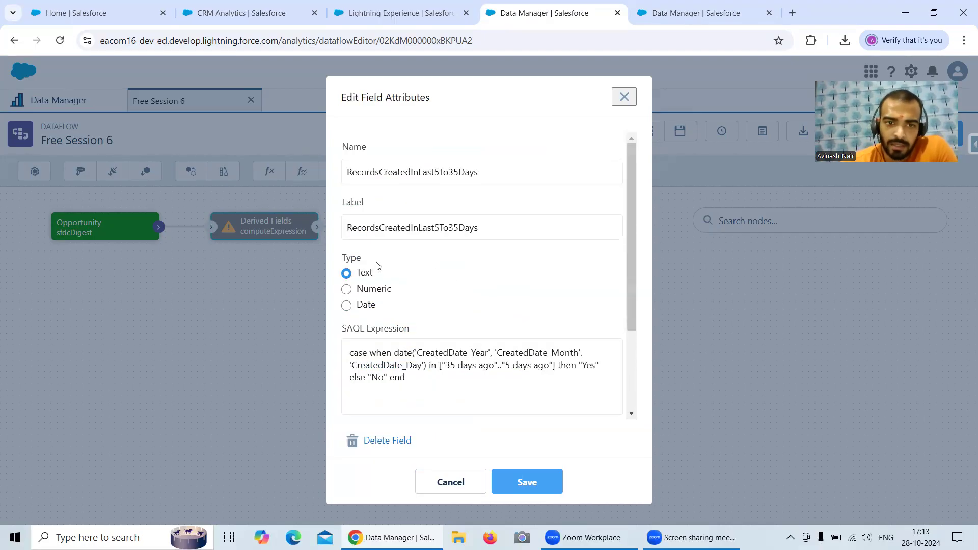
{"action": "left_click", "coordinate": [450, 483]}
Open the CreatedDateExcludingTime computed field in the dataflow to read its type and expression.
{"action": "scroll", "coordinate": [452, 418], "scroll_direction": "down", "scroll_amount": 5}
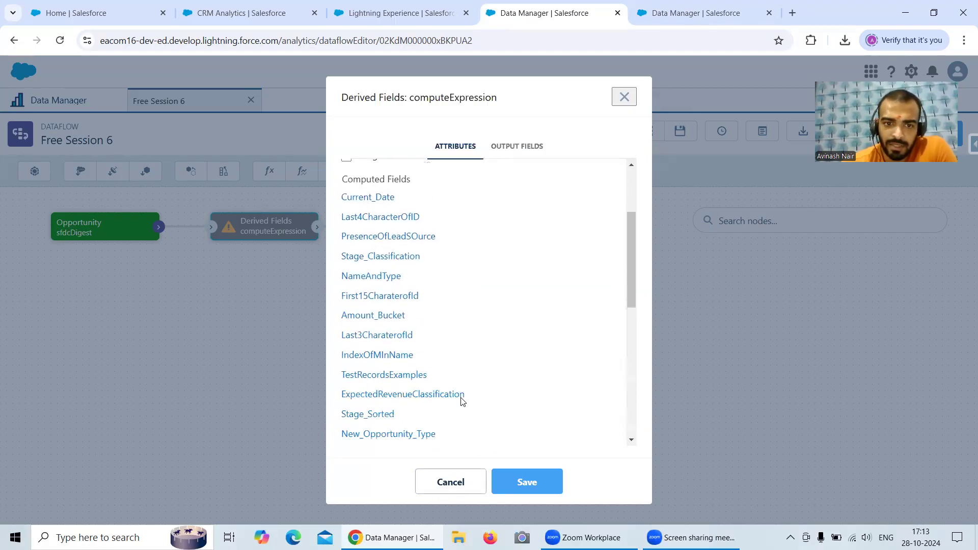
{"action": "scroll", "coordinate": [461, 401], "scroll_direction": "down", "scroll_amount": 1}
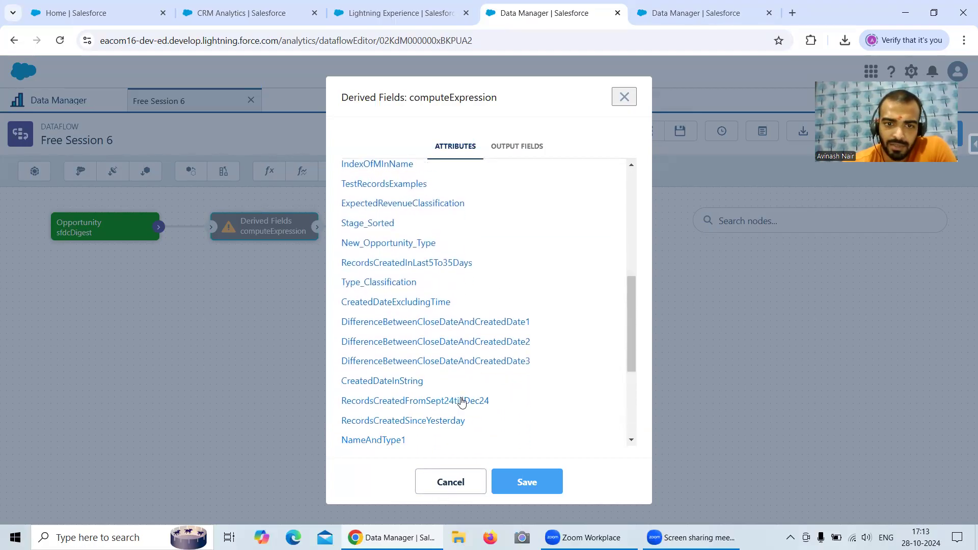
{"action": "left_click", "coordinate": [431, 302]}
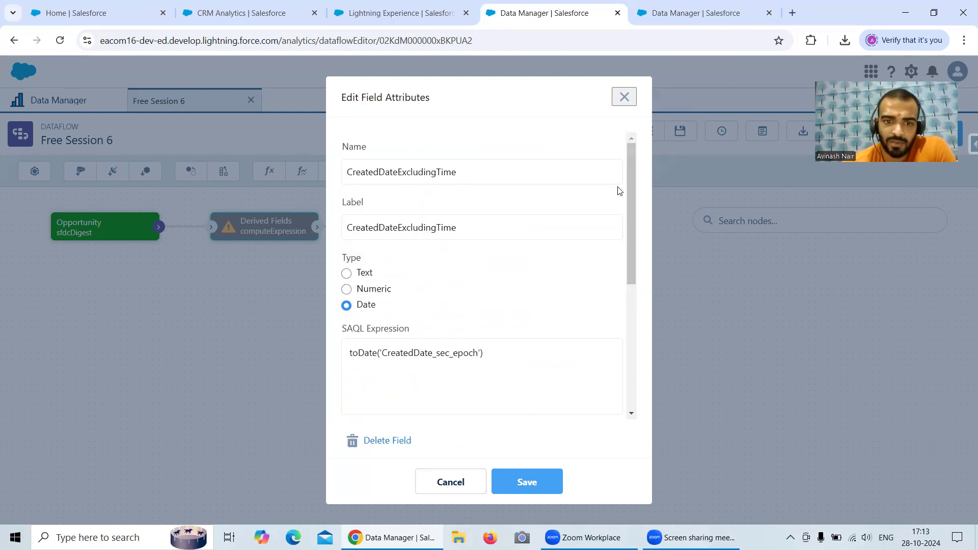
Add a new formula transformation to the Creation of Derived Fields node in the recipe.
{"action": "left_click", "coordinate": [674, 17]}
{"action": "left_click", "coordinate": [299, 337]}
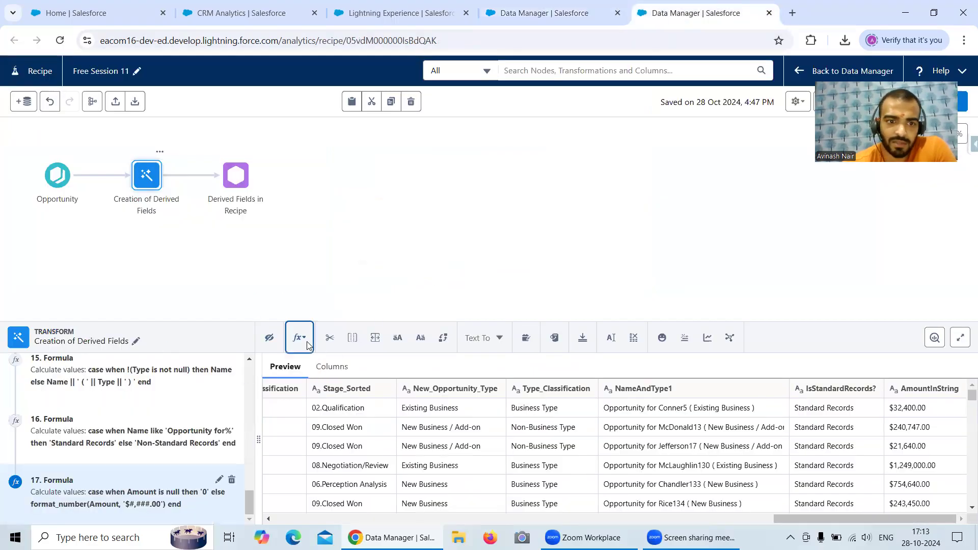
{"action": "left_click", "coordinate": [321, 410]}
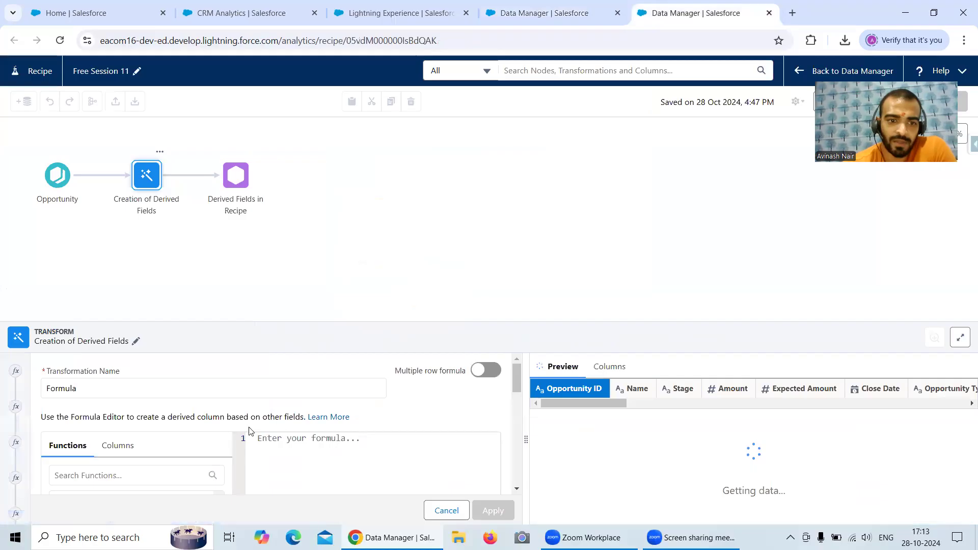
Look through the Date and Time functions for one that converts the created date to a date without time.
{"action": "scroll", "coordinate": [151, 445], "scroll_direction": "down", "scroll_amount": 5}
{"action": "scroll", "coordinate": [150, 445], "scroll_direction": "down", "scroll_amount": 15}
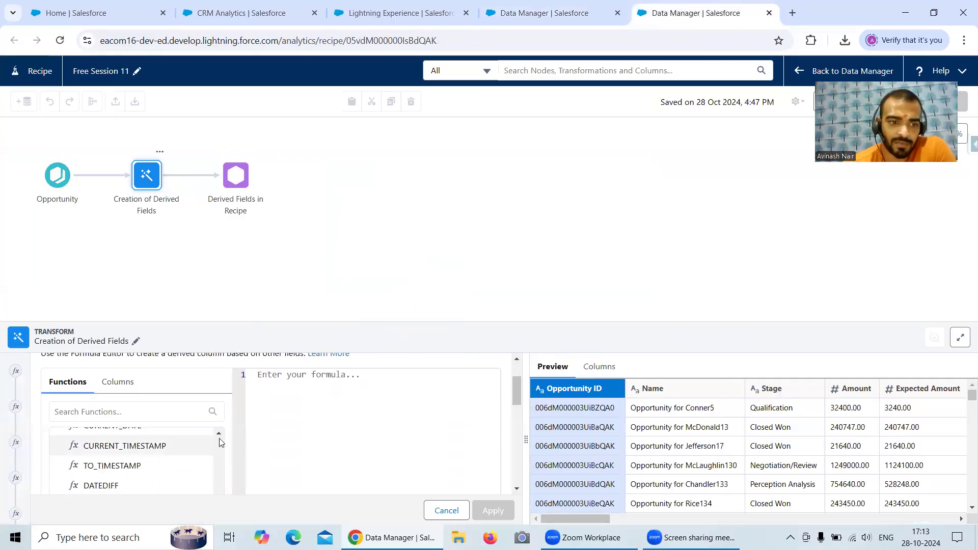
{"action": "scroll", "coordinate": [514, 398], "scroll_direction": "down", "scroll_amount": 1}
{"action": "scroll", "coordinate": [166, 443], "scroll_direction": "up", "scroll_amount": 2}
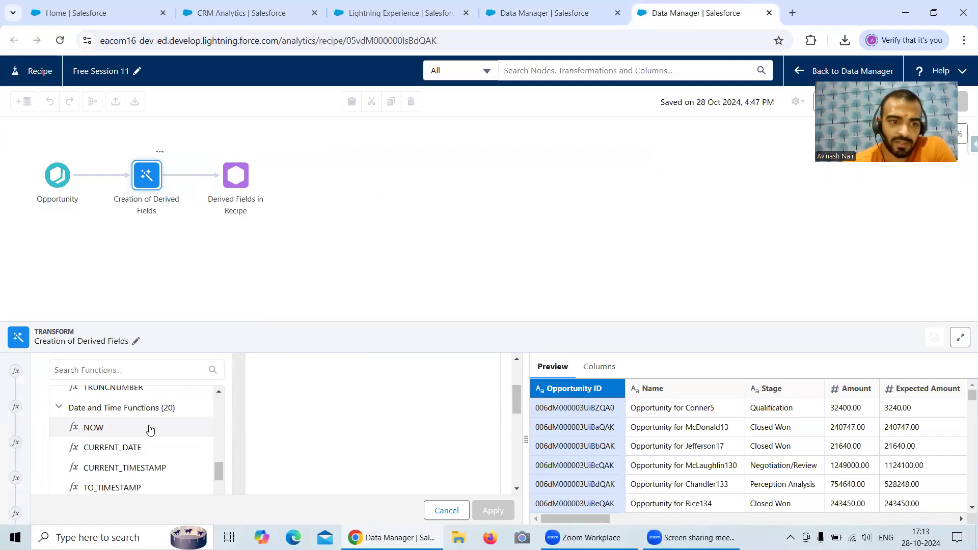
{"action": "scroll", "coordinate": [154, 425], "scroll_direction": "down", "scroll_amount": 3}
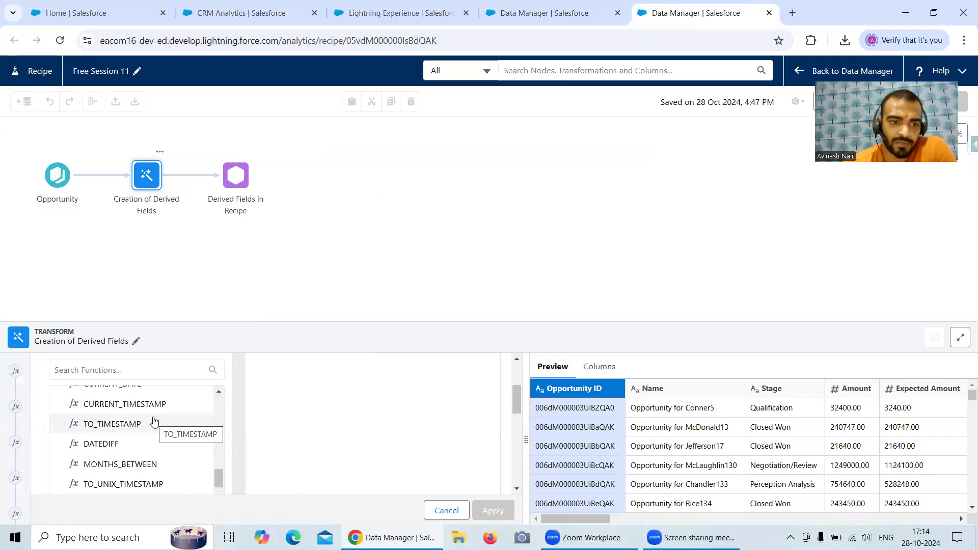
{"action": "scroll", "coordinate": [164, 414], "scroll_direction": "down", "scroll_amount": 3}
{"action": "scroll", "coordinate": [165, 417], "scroll_direction": "down", "scroll_amount": 3}
{"action": "scroll", "coordinate": [165, 417], "scroll_direction": "down", "scroll_amount": 3}
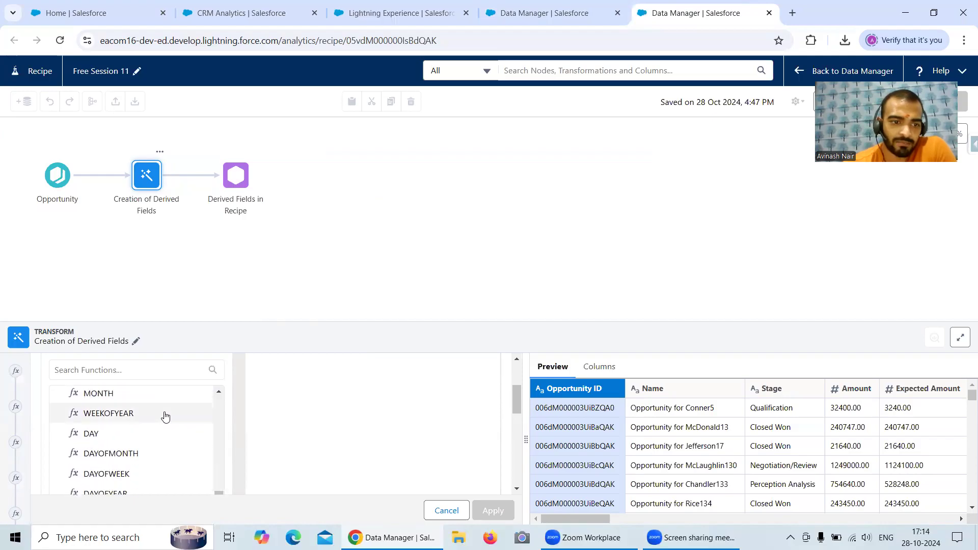
{"action": "scroll", "coordinate": [165, 417], "scroll_direction": "down", "scroll_amount": 3}
{"action": "scroll", "coordinate": [165, 417], "scroll_direction": "down", "scroll_amount": 1}
{"action": "scroll", "coordinate": [165, 416], "scroll_direction": "down", "scroll_amount": 1}
{"action": "scroll", "coordinate": [165, 417], "scroll_direction": "up", "scroll_amount": 2}
{"action": "scroll", "coordinate": [281, 378], "scroll_direction": "up", "scroll_amount": 2}
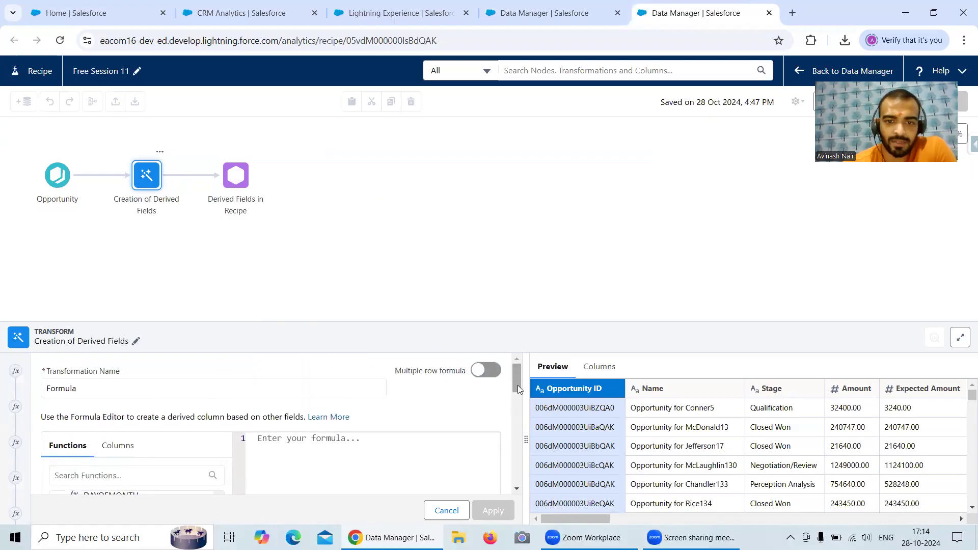
{"action": "left_click", "coordinate": [323, 444]}
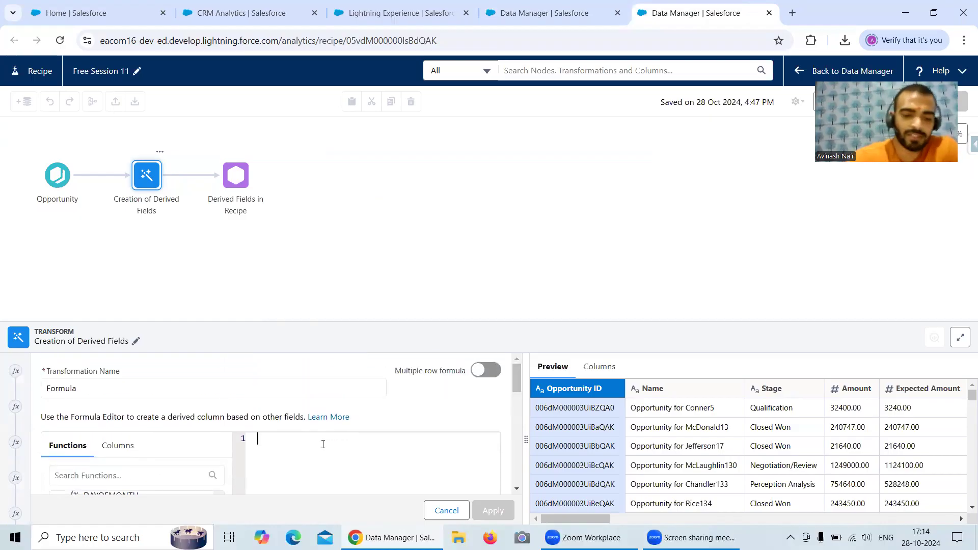
{"action": "type", "text": "Create"}
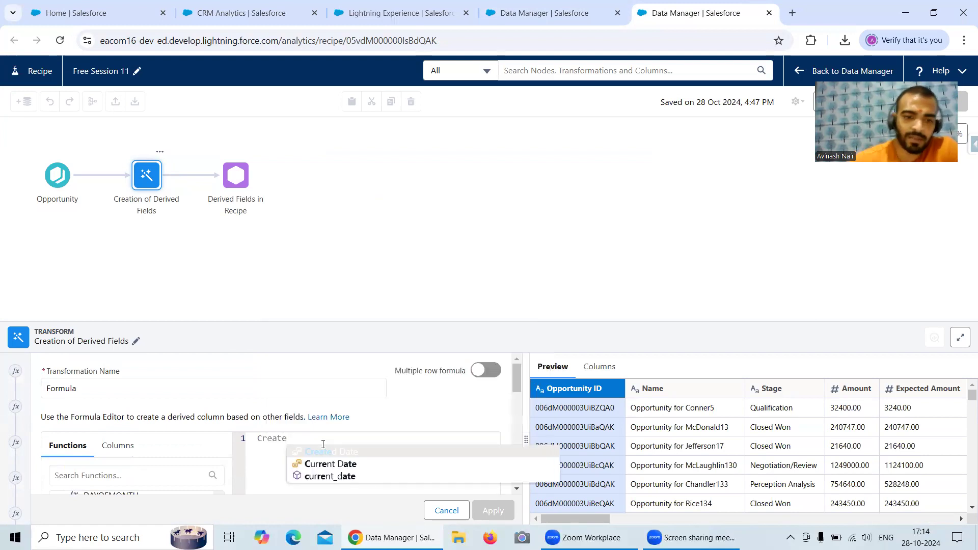
{"action": "left_click", "coordinate": [352, 467]}
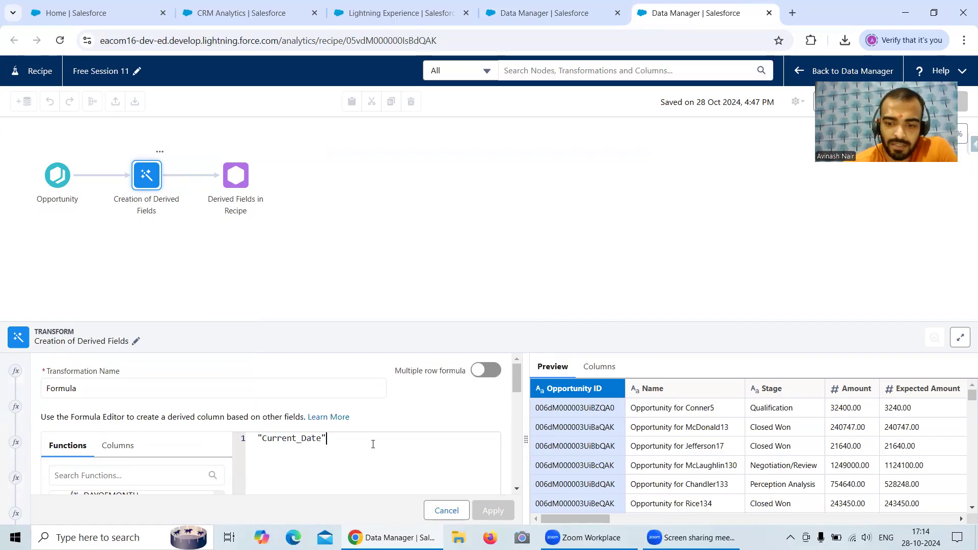
{"action": "key", "text": "BackSpace"}
{"action": "key", "text": "BackSpace"}
{"action": "key", "text": "BackSpace"}
{"action": "key", "text": "BackSpace"}
{"action": "key", "text": "BackSpace"}
{"action": "key", "text": "BackSpace"}
{"action": "key", "text": "BackSpace"}
{"action": "key", "text": "BackSpace"}
{"action": "key", "text": "BackSpace"}
{"action": "key", "text": "BackSpace"}
{"action": "key", "text": "BackSpace"}
{"action": "key", "text": "BackSpace"}
{"action": "key", "text": "BackSpace"}
{"action": "type", "text": "Cre"}
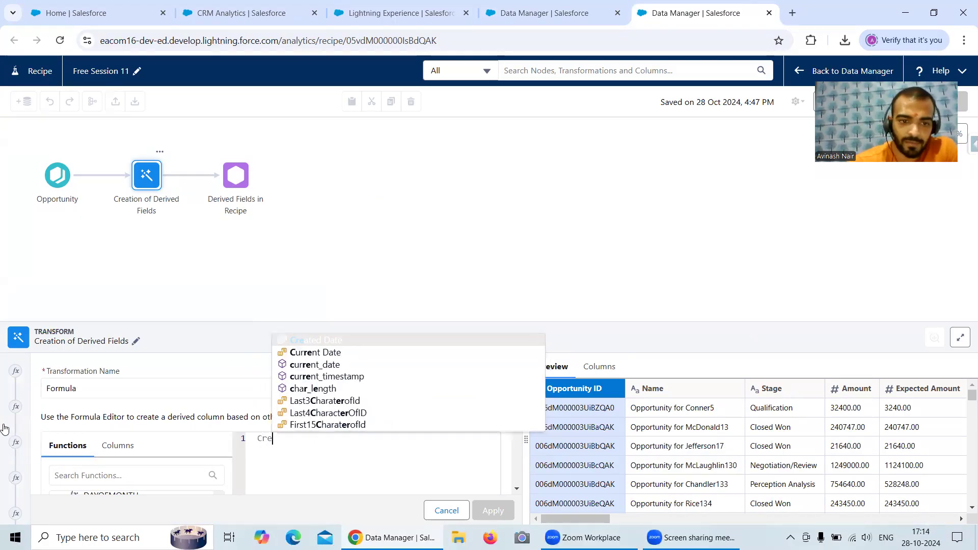
{"action": "type", "text": "ar"}
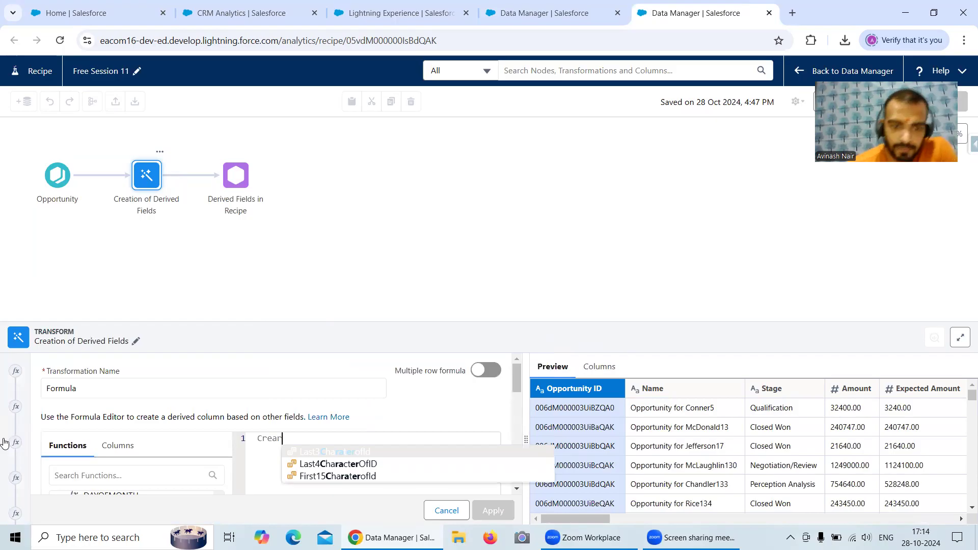
{"action": "left_click", "coordinate": [349, 450]}
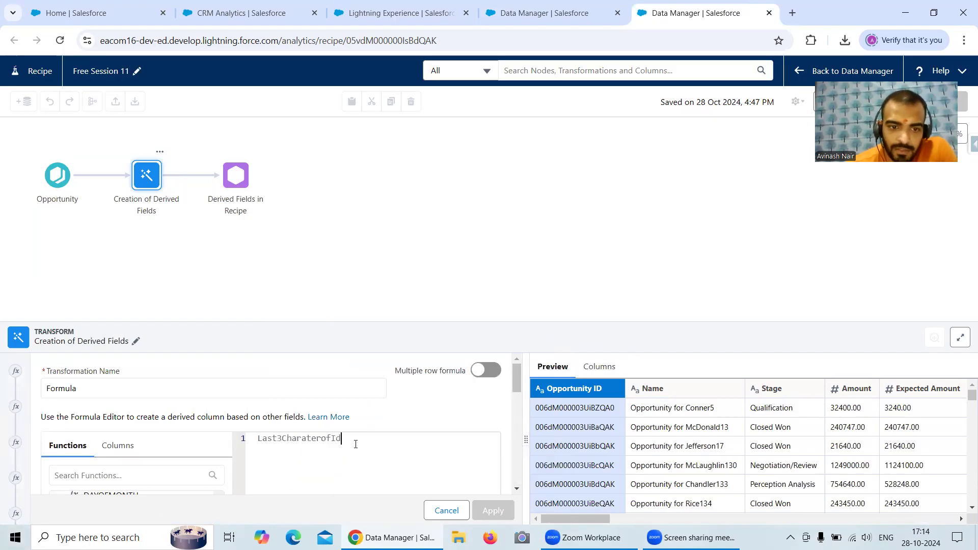
{"action": "left_click", "coordinate": [453, 512]}
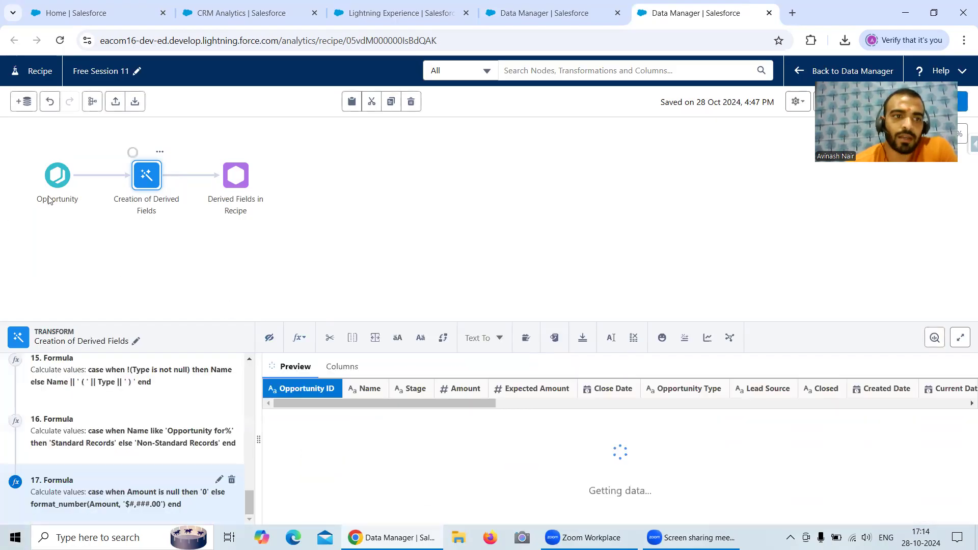
Check in the Opportunity input node's column selection whether the CreatedDate column is included.
{"action": "left_click", "coordinate": [73, 175]}
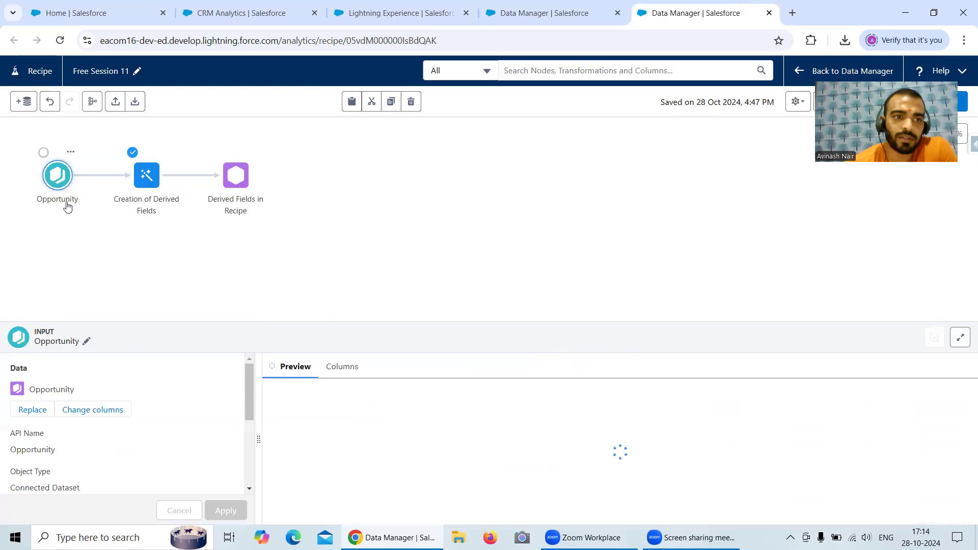
{"action": "left_click", "coordinate": [109, 413]}
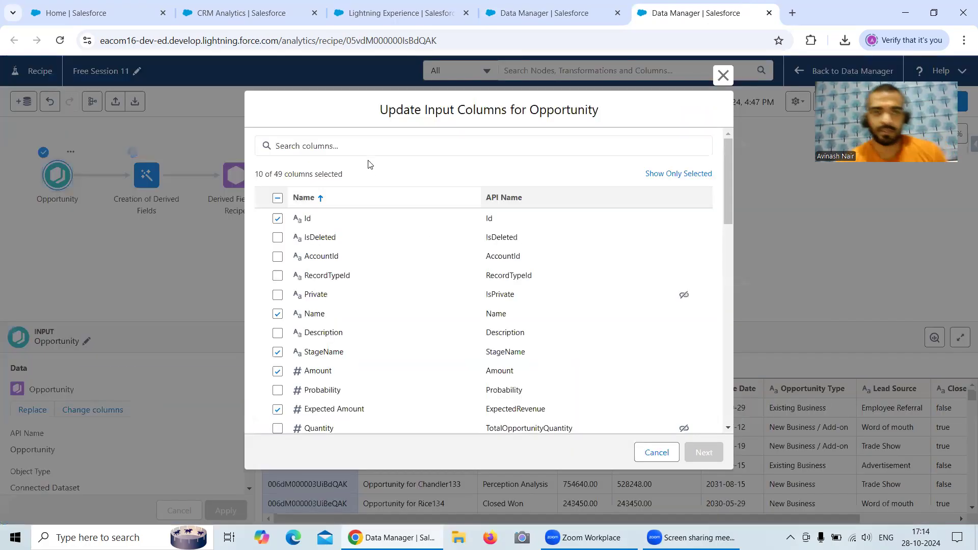
{"action": "type", "text": "Cre"}
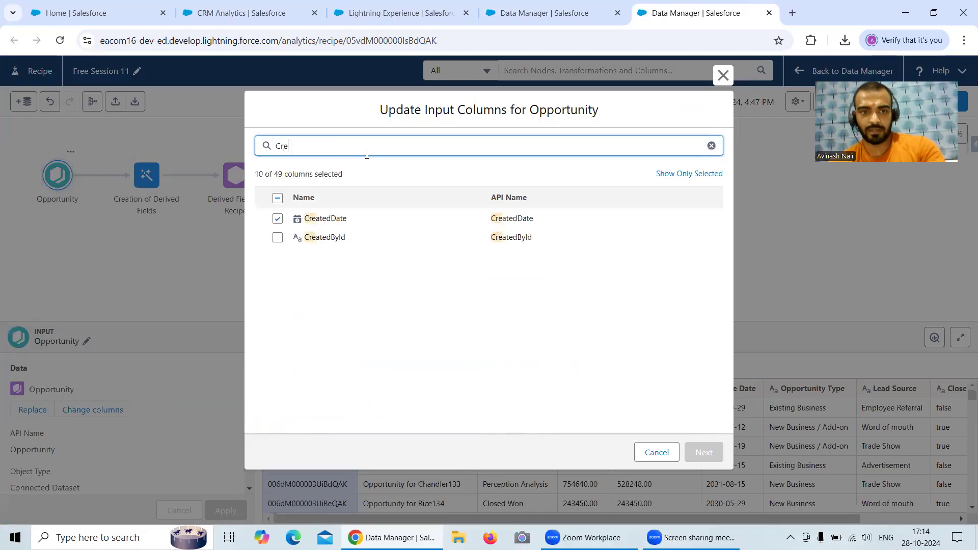
{"action": "left_click", "coordinate": [724, 75]}
Add a custom formula transformation based on the Created Date column to the Creation of Derived Fields node.
{"action": "left_click", "coordinate": [153, 176]}
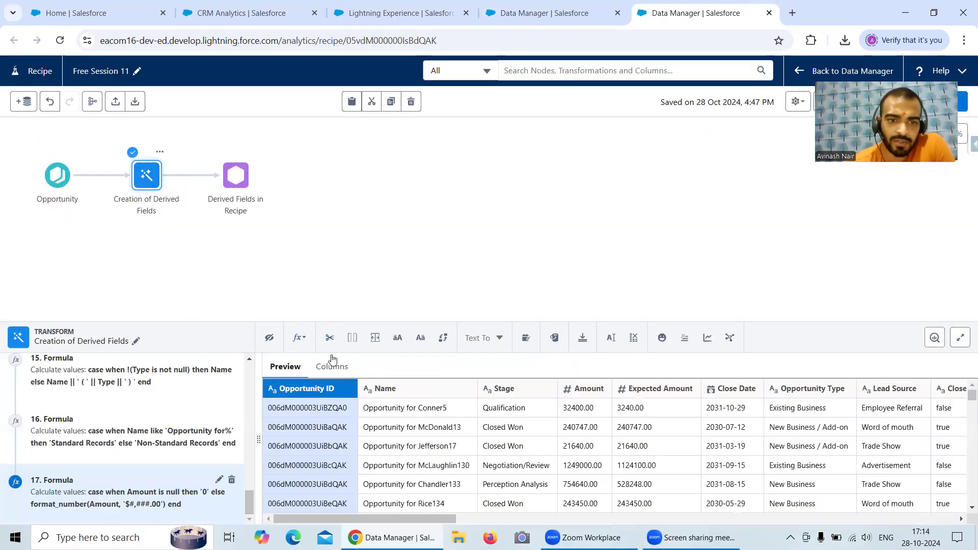
{"action": "left_click", "coordinate": [298, 340]}
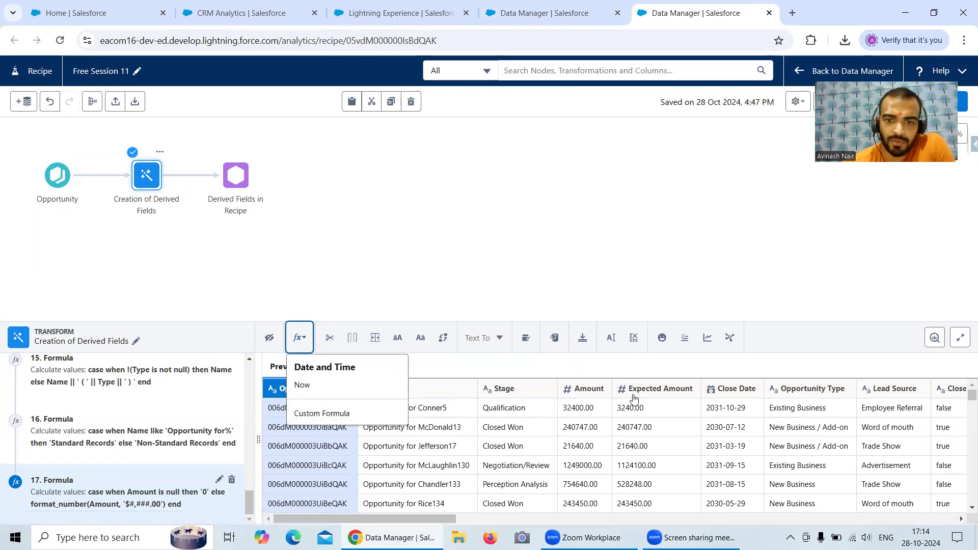
{"action": "left_click_drag", "start_coordinate": [436, 521], "coordinate": [480, 520]}
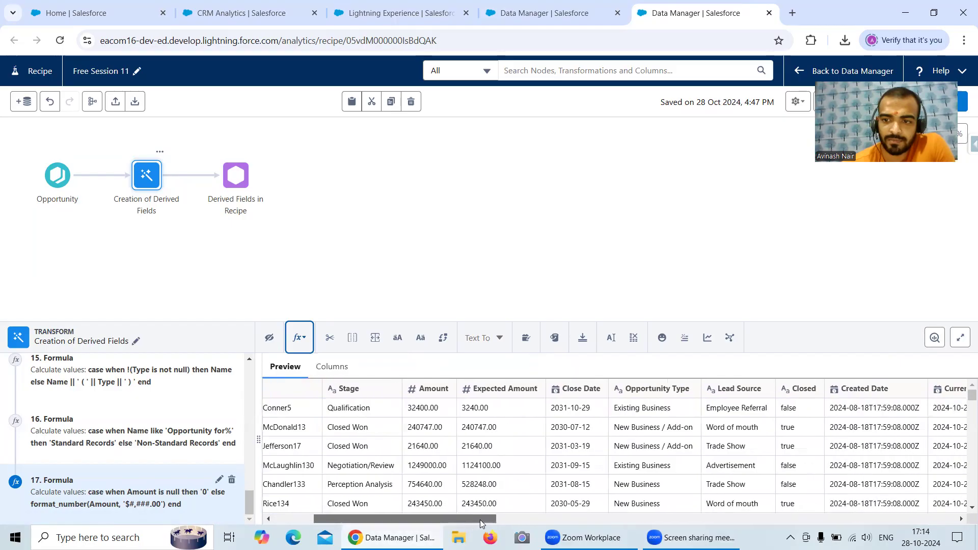
{"action": "left_click", "coordinate": [856, 390]}
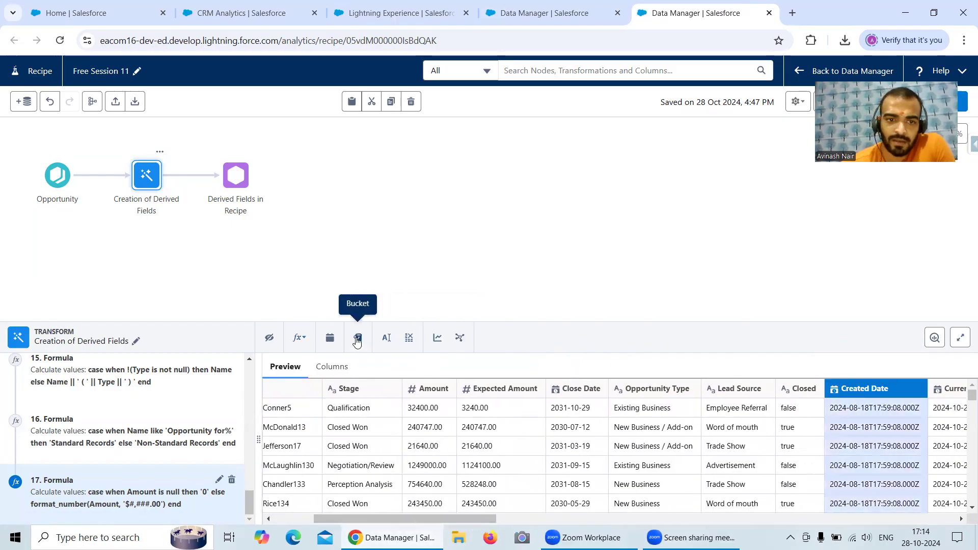
{"action": "left_click", "coordinate": [300, 338]}
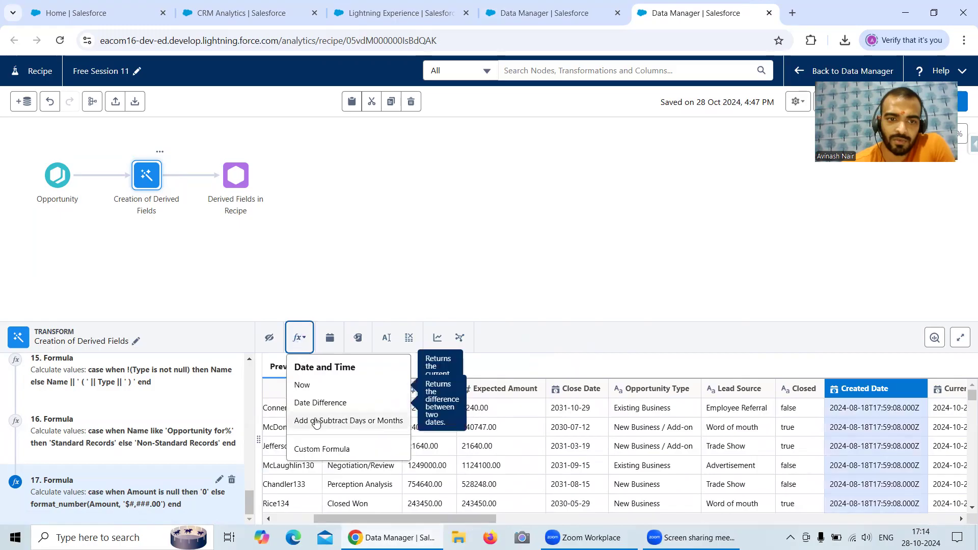
{"action": "left_click", "coordinate": [316, 450]}
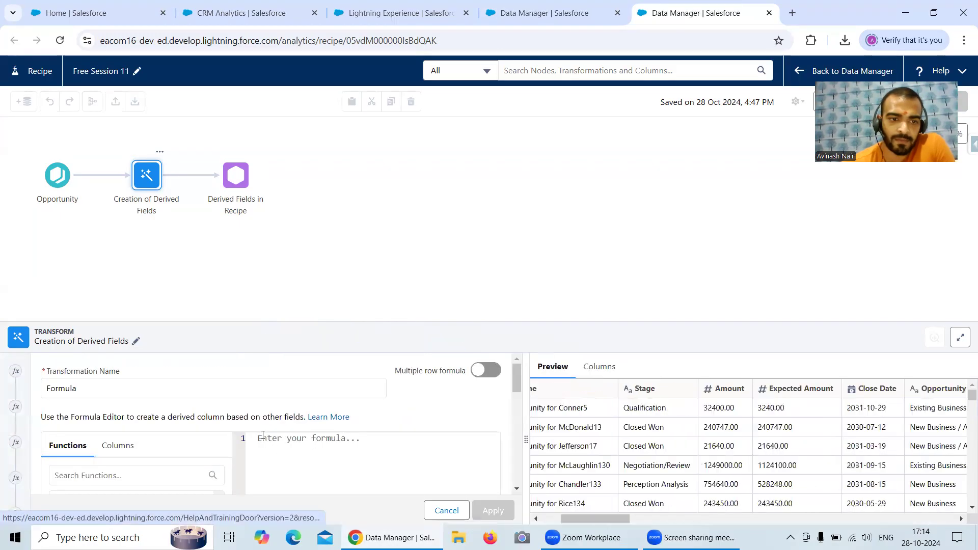
Enter CreatedDate as the expression of the new formula.
{"action": "left_click", "coordinate": [306, 434]}
{"action": "type", "text": "C"}
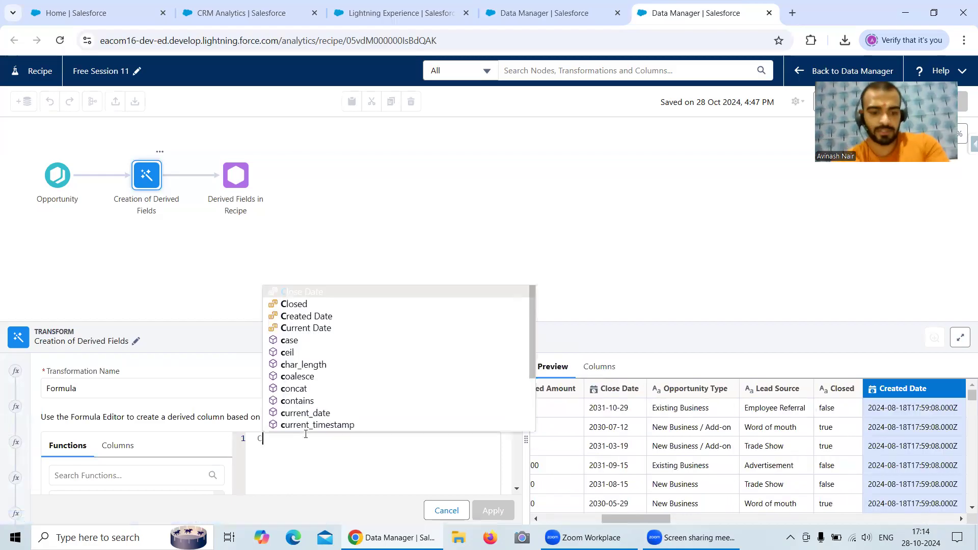
{"action": "type", "text": "reat"}
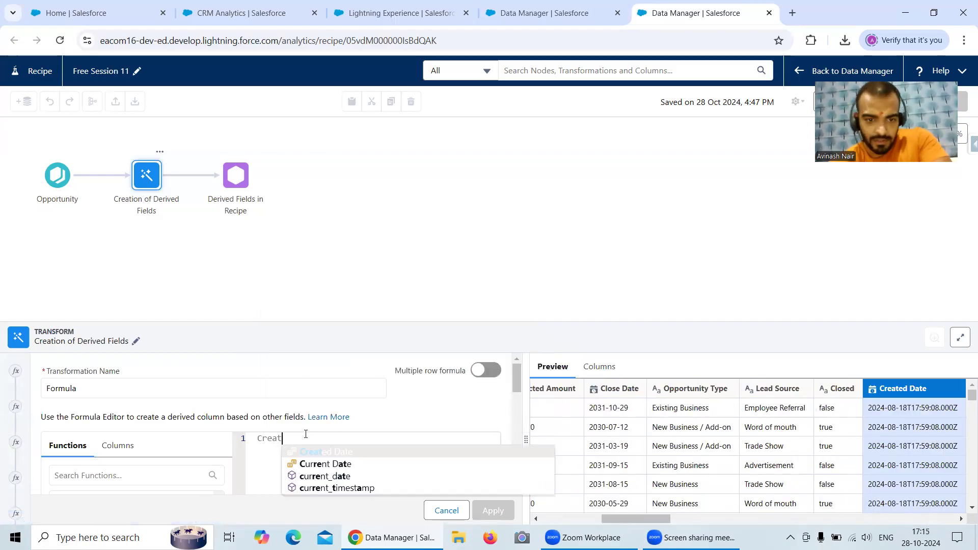
{"action": "type", "text": "edD"}
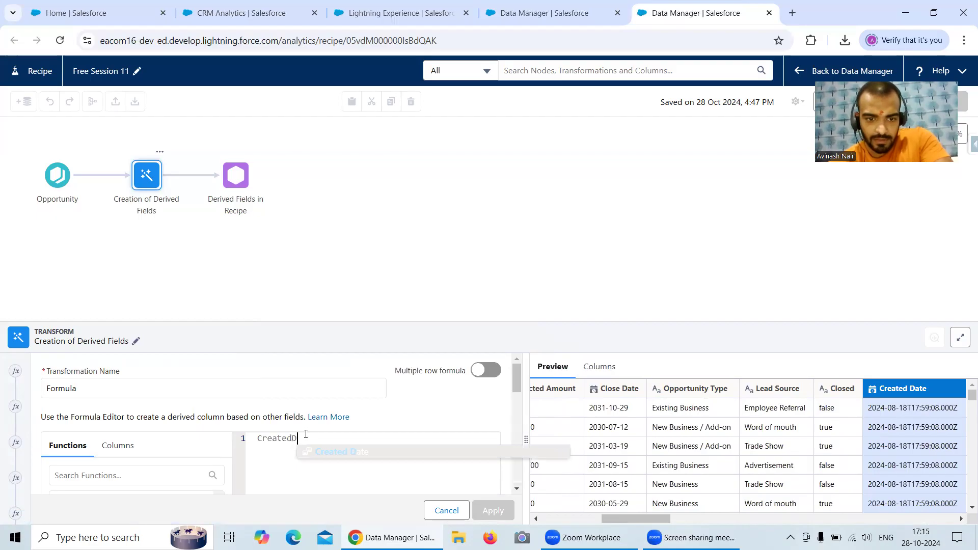
{"action": "left_click", "coordinate": [356, 452]}
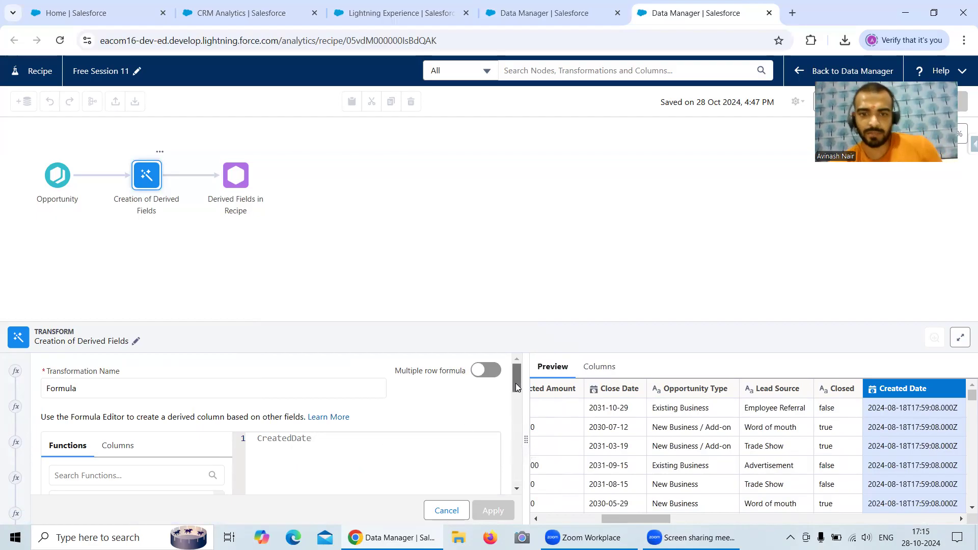
Set the formula's output type to Date Time.
{"action": "scroll", "coordinate": [508, 438], "scroll_direction": "down", "scroll_amount": 5}
{"action": "scroll", "coordinate": [509, 438], "scroll_direction": "down", "scroll_amount": 3}
{"action": "left_click", "coordinate": [297, 459]}
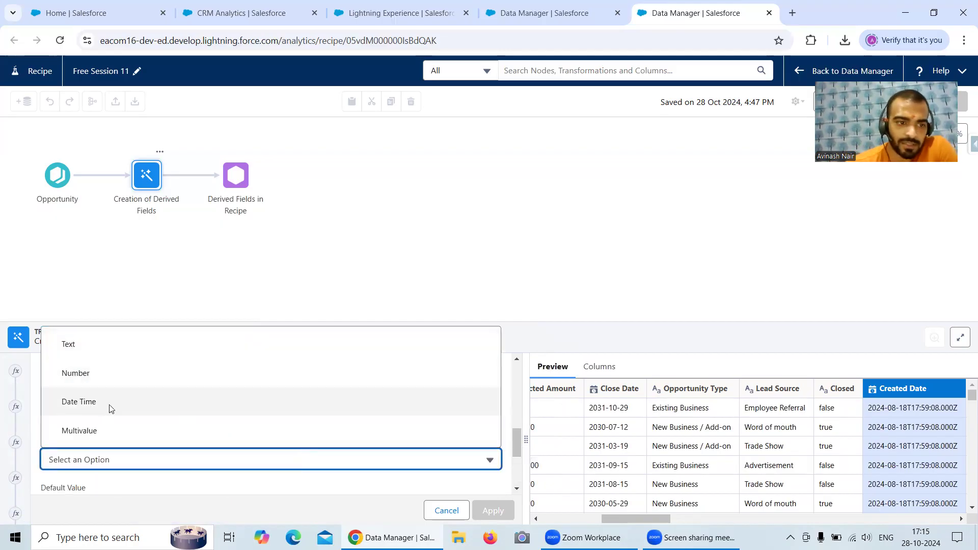
{"action": "left_click", "coordinate": [111, 405]}
{"action": "scroll", "coordinate": [288, 398], "scroll_direction": "down", "scroll_amount": 1}
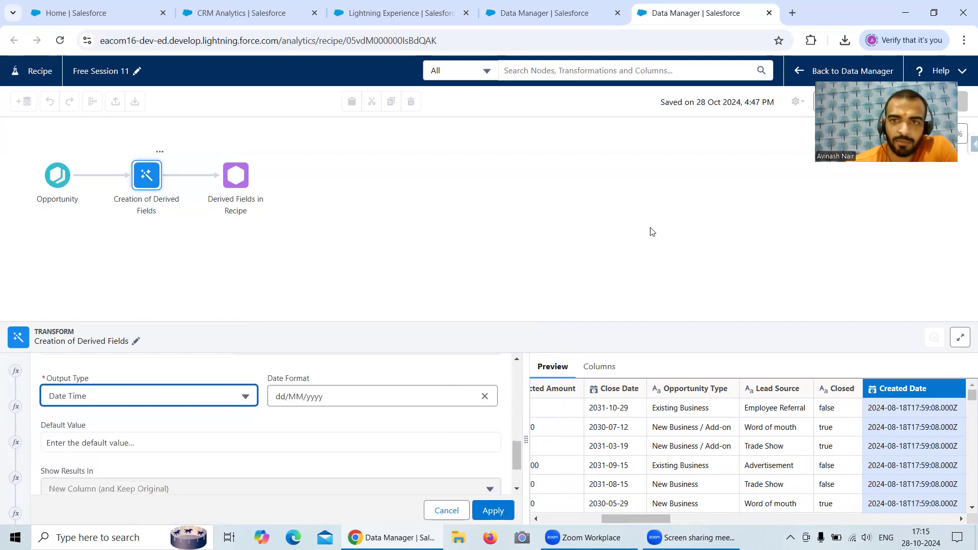
Look up the date format of CreatedDateExcludingTime in the dataflow and set the recipe formula's date format to yyyy-MM-dd.
{"action": "left_click", "coordinate": [580, 20]}
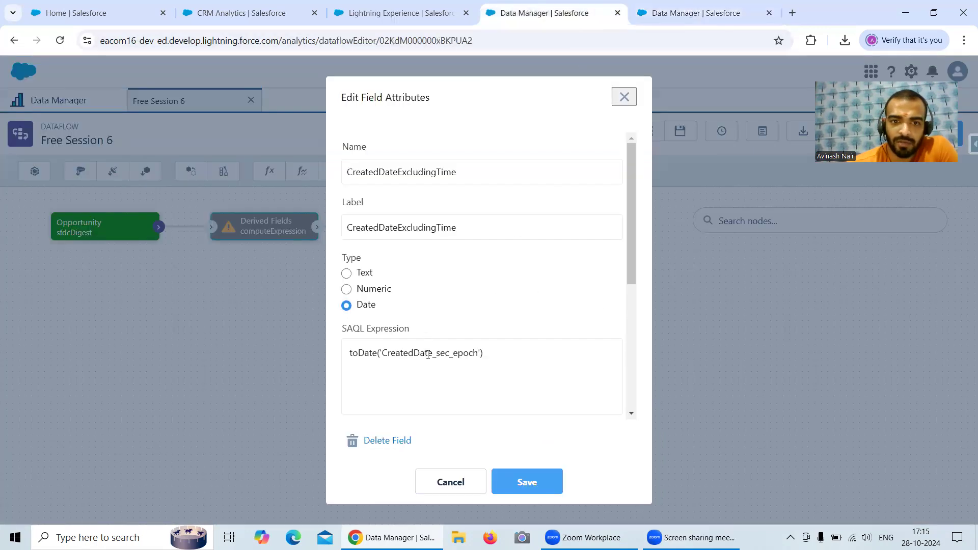
{"action": "scroll", "coordinate": [489, 349], "scroll_direction": "down", "scroll_amount": 3}
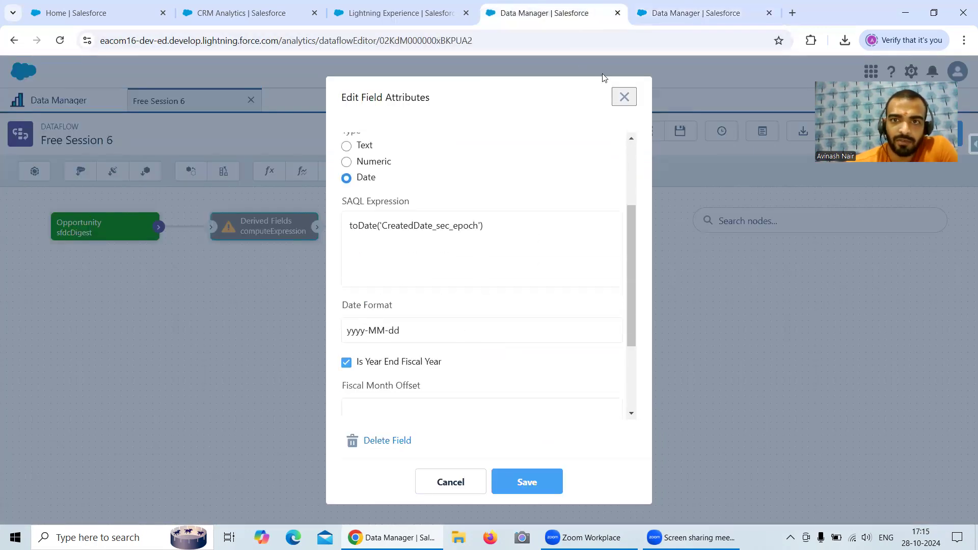
{"action": "left_click", "coordinate": [659, 15]}
{"action": "left_click", "coordinate": [486, 397]}
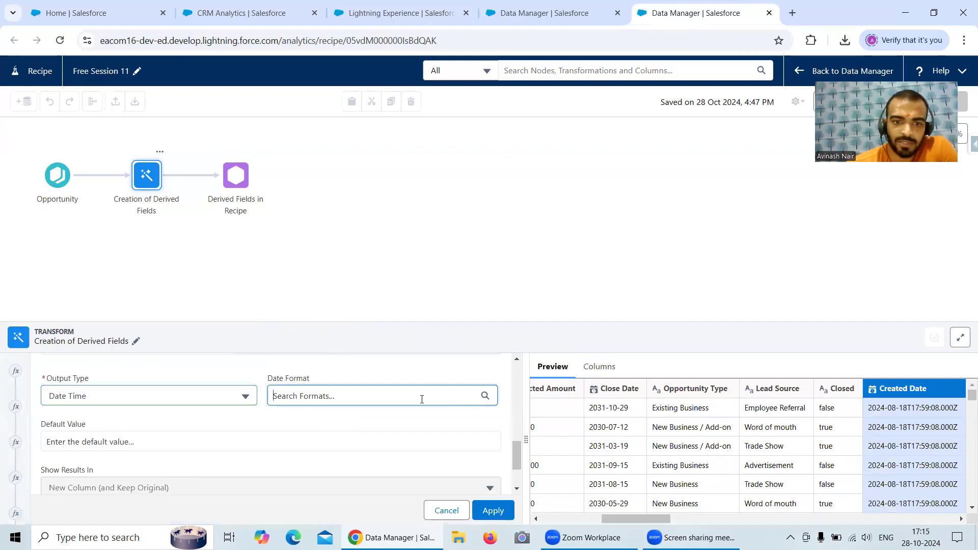
{"action": "left_click", "coordinate": [392, 398]}
{"action": "type", "text": "yyyy"}
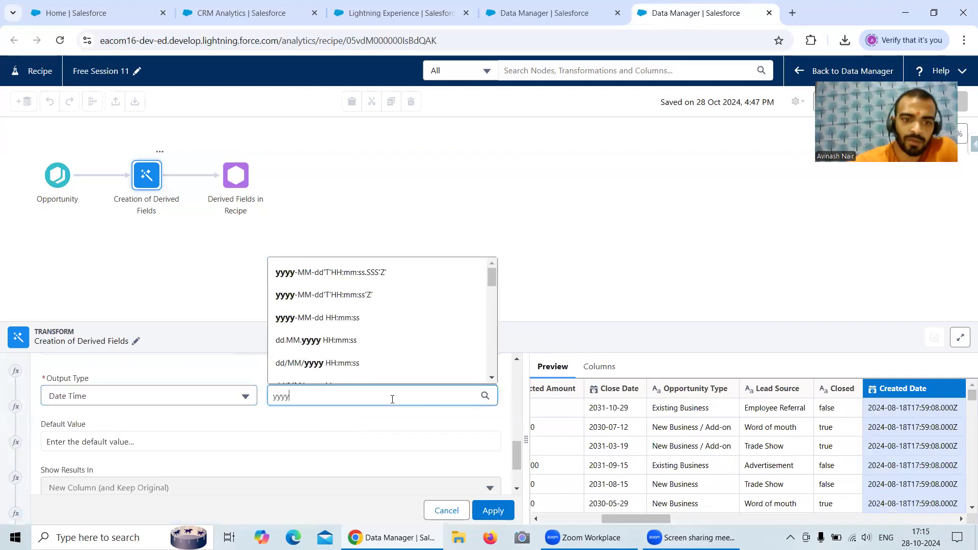
{"action": "type", "text": "-MM"}
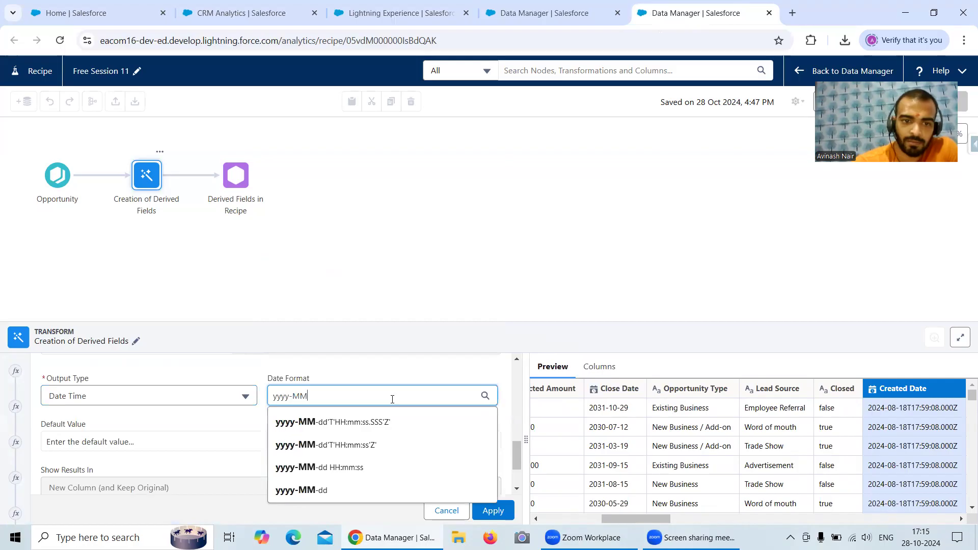
{"action": "left_click", "coordinate": [310, 491]}
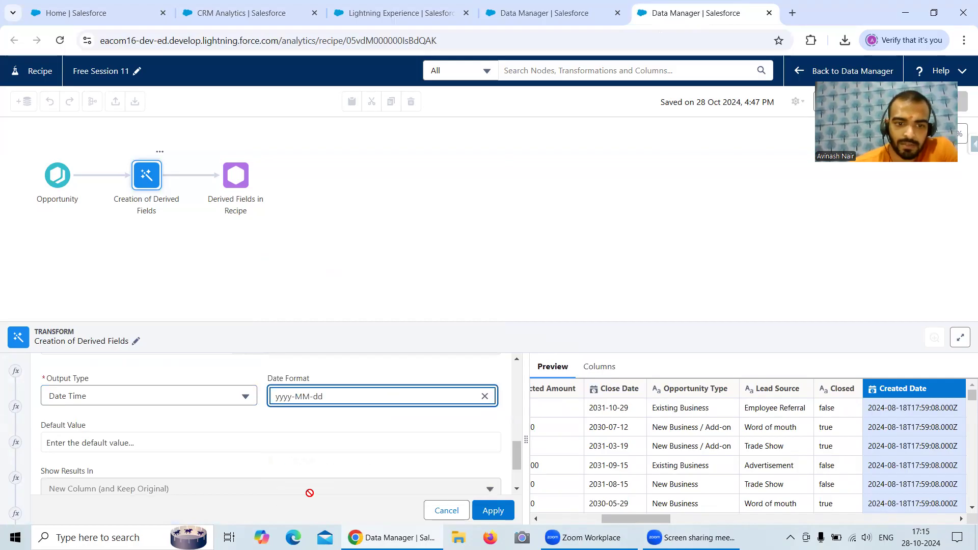
Copy the field name CreatedDateExcludingTime from the dataflow's field attributes.
{"action": "scroll", "coordinate": [328, 461], "scroll_direction": "up", "scroll_amount": 5}
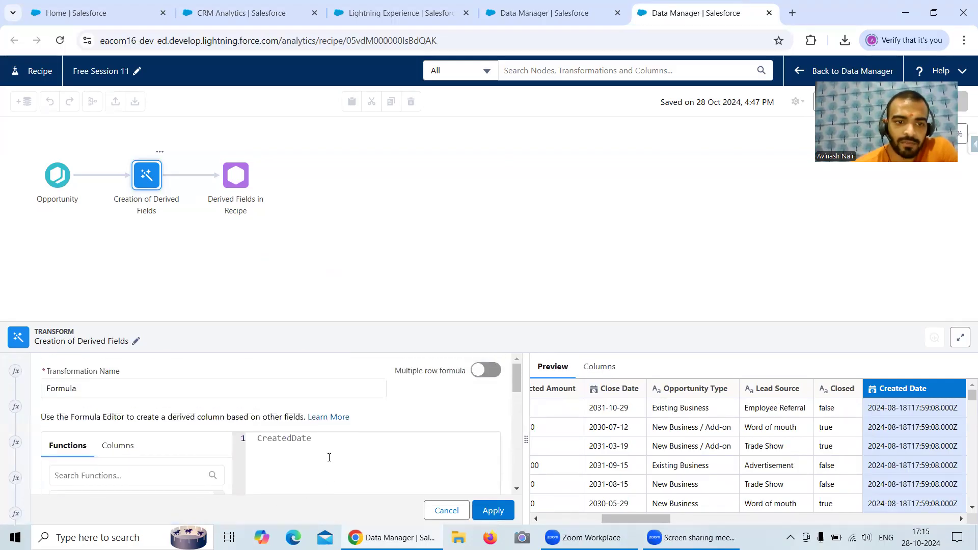
{"action": "scroll", "coordinate": [330, 457], "scroll_direction": "down", "scroll_amount": 6}
{"action": "scroll", "coordinate": [329, 458], "scroll_direction": "down", "scroll_amount": 1}
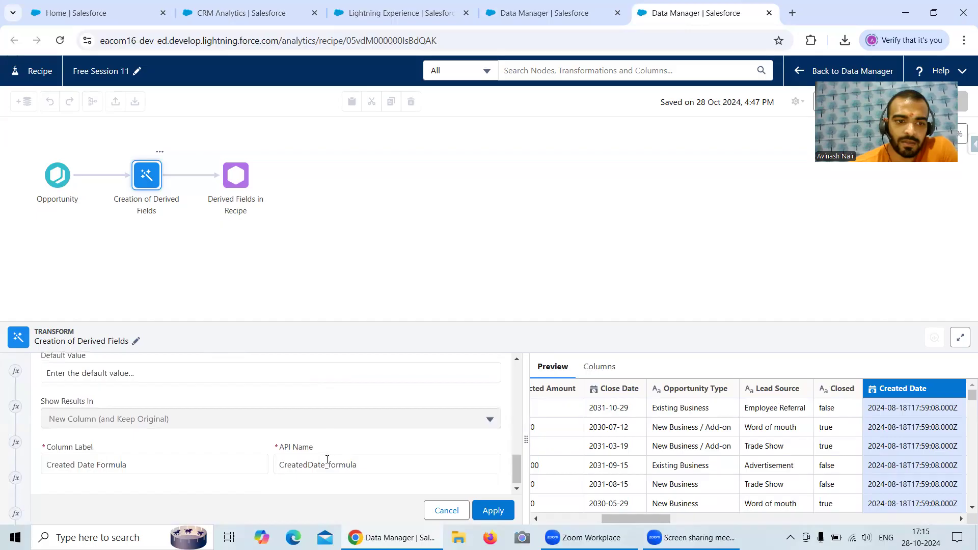
{"action": "left_click", "coordinate": [562, 14]}
{"action": "scroll", "coordinate": [433, 193], "scroll_direction": "up", "scroll_amount": 3}
{"action": "left_click_drag", "start_coordinate": [462, 172], "coordinate": [346, 172]}
{"action": "key", "text": "ctrl+c"}
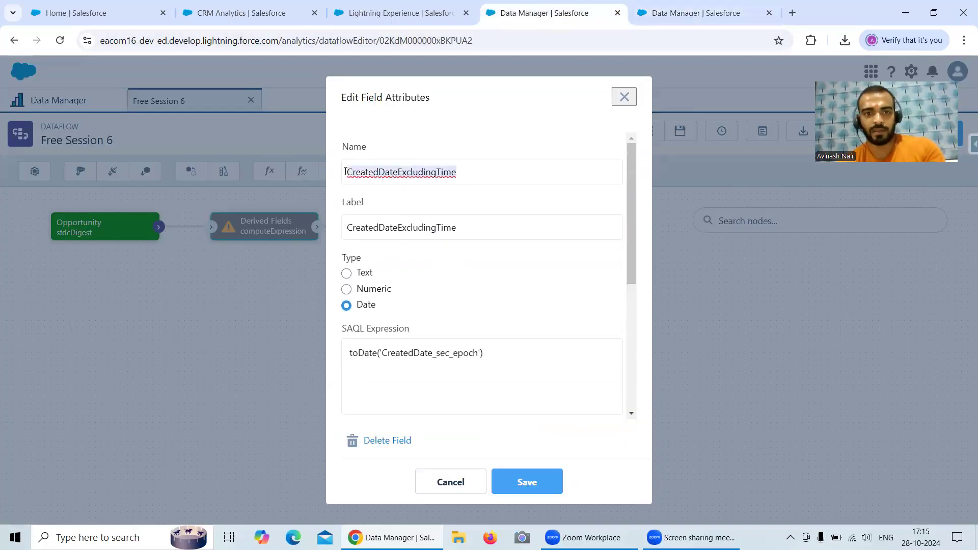
Set the recipe formula's column label and API name to CreatedDateExcludingTime and apply the transformation.
{"action": "left_click", "coordinate": [663, 20]}
{"action": "left_click_drag", "start_coordinate": [128, 464], "coordinate": [41, 467]}
{"action": "key", "text": "ctrl+v"}
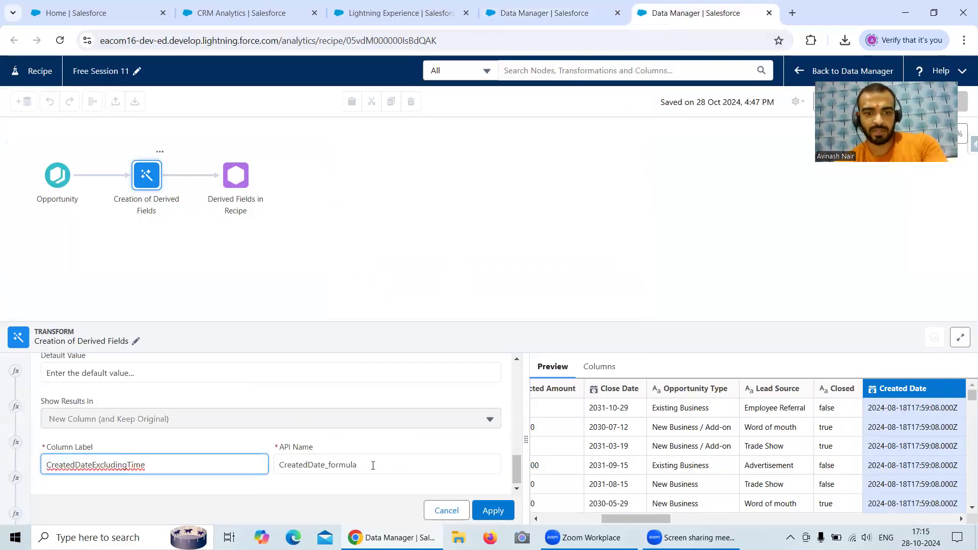
{"action": "left_click_drag", "start_coordinate": [373, 466], "coordinate": [248, 463]}
{"action": "key", "text": "ctrl+v"}
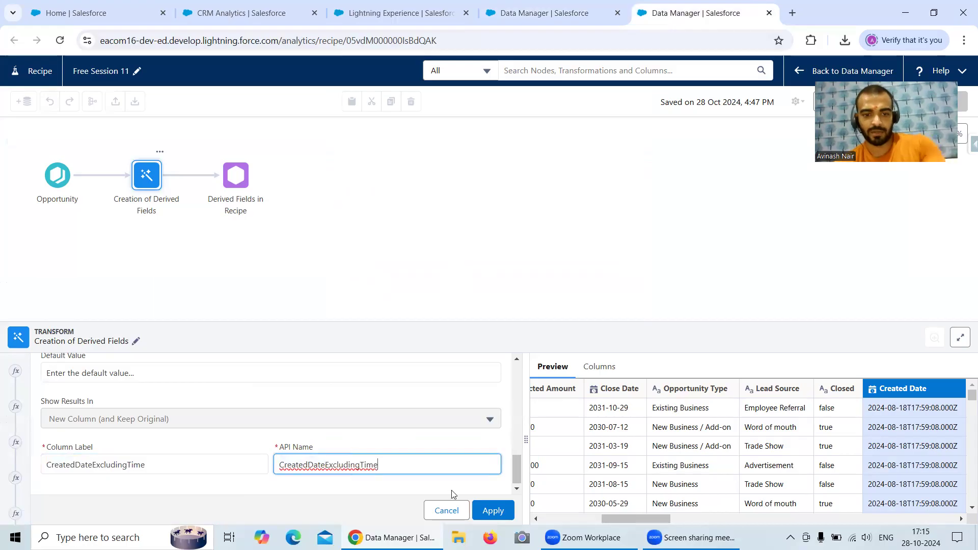
{"action": "left_click", "coordinate": [494, 511]}
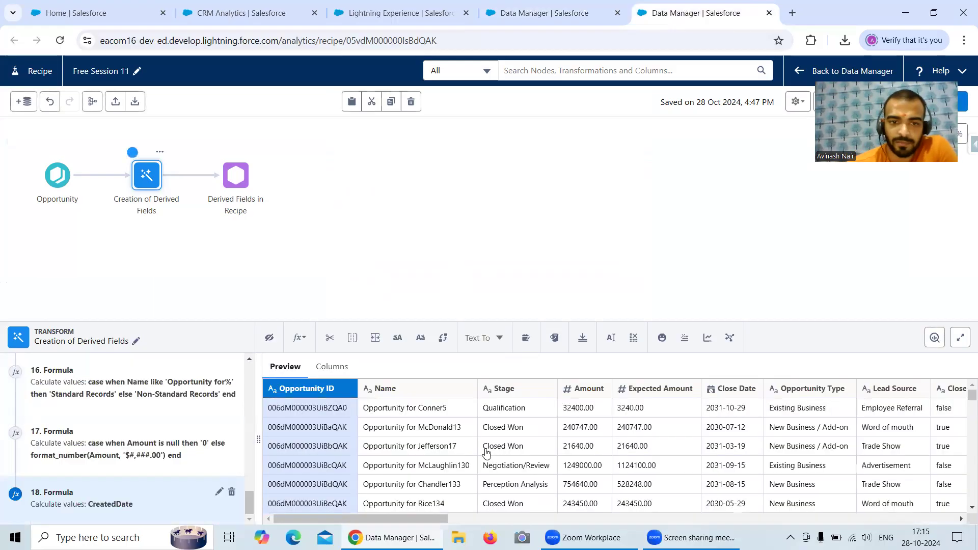
Review the node's list of transformations and inspect the CreatedDateExcludingTime column in the data preview.
{"action": "scroll", "coordinate": [212, 455], "scroll_direction": "up", "scroll_amount": 3}
{"action": "scroll", "coordinate": [212, 455], "scroll_direction": "up", "scroll_amount": 10}
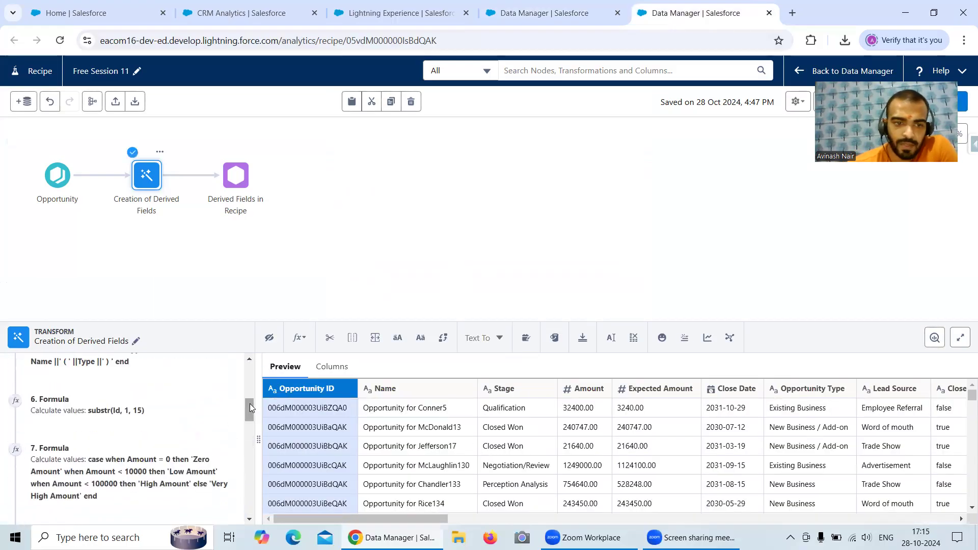
{"action": "scroll", "coordinate": [249, 376], "scroll_direction": "down", "scroll_amount": 1}
{"action": "left_click_drag", "start_coordinate": [250, 373], "coordinate": [259, 508]}
{"action": "left_click_drag", "start_coordinate": [373, 520], "coordinate": [888, 449]}
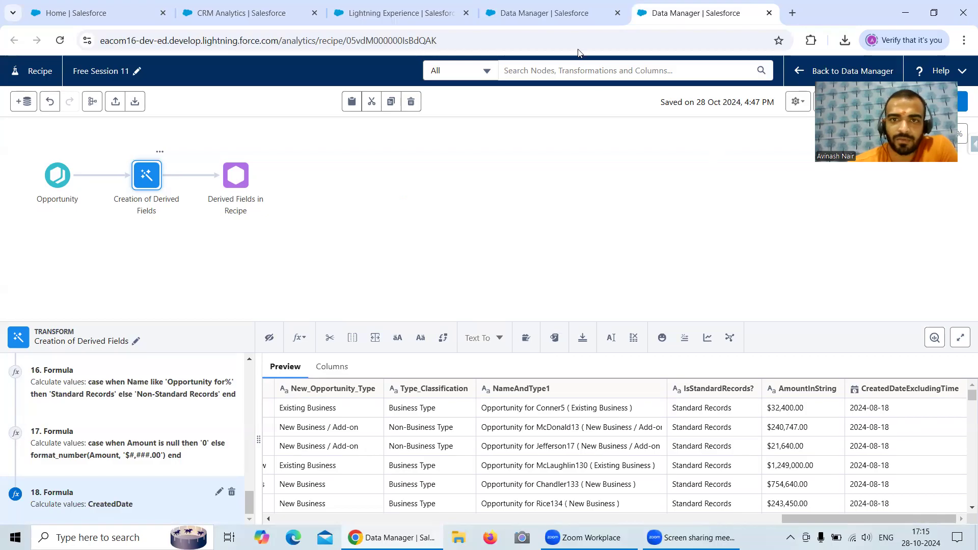
Look up the field attributes and SAQL expression of DifferenceBetweenCloseDateAndCreatedDate1 in the Free Session 6 dataflow.
{"action": "left_click", "coordinate": [550, 12]}
{"action": "left_click", "coordinate": [449, 481]}
{"action": "scroll", "coordinate": [494, 352], "scroll_direction": "down", "scroll_amount": 5}
{"action": "scroll", "coordinate": [494, 353], "scroll_direction": "down", "scroll_amount": 5}
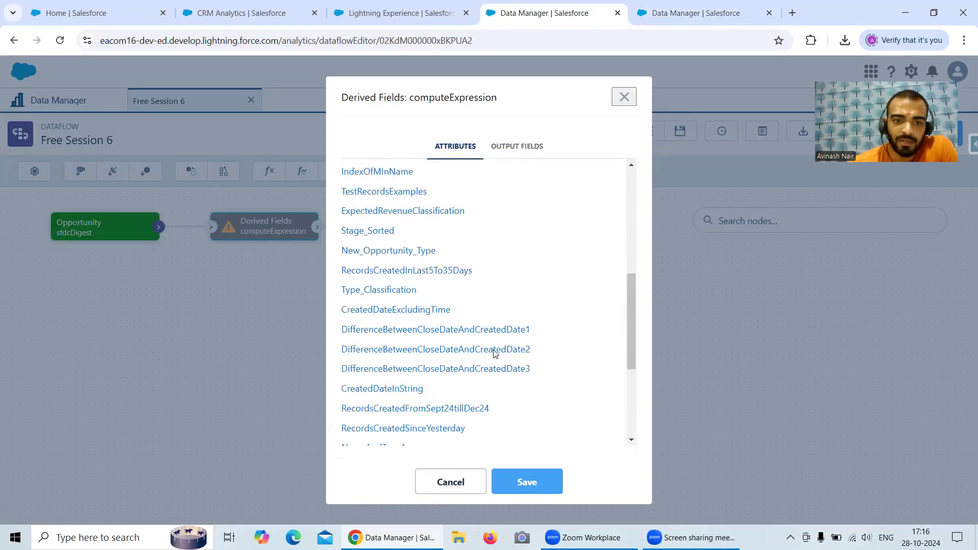
{"action": "scroll", "coordinate": [494, 353], "scroll_direction": "up", "scroll_amount": 5}
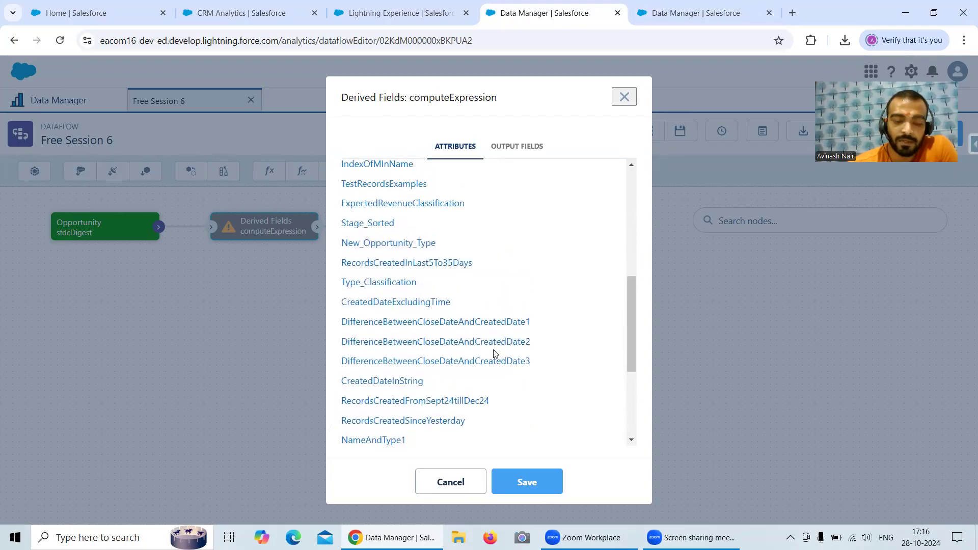
{"action": "scroll", "coordinate": [494, 354], "scroll_direction": "down", "scroll_amount": 5}
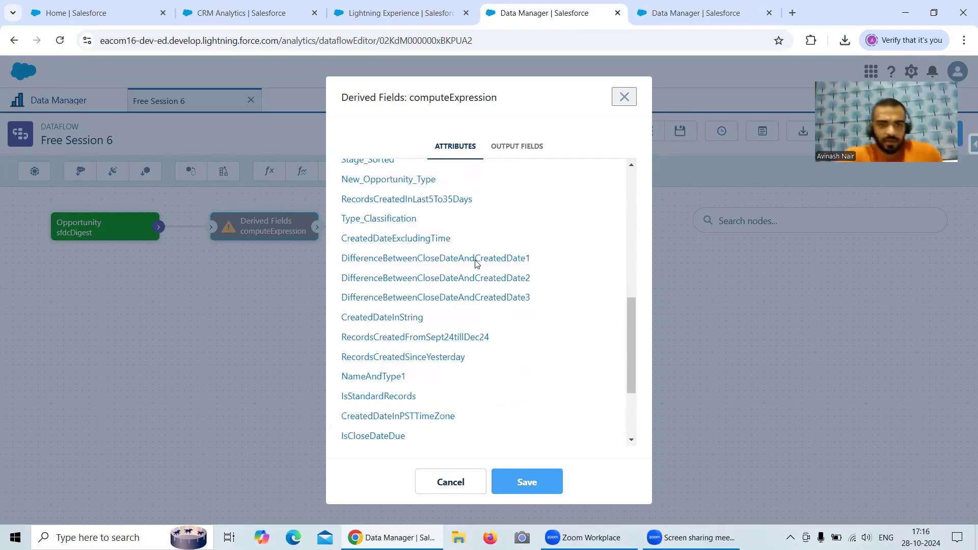
{"action": "left_click", "coordinate": [477, 259]}
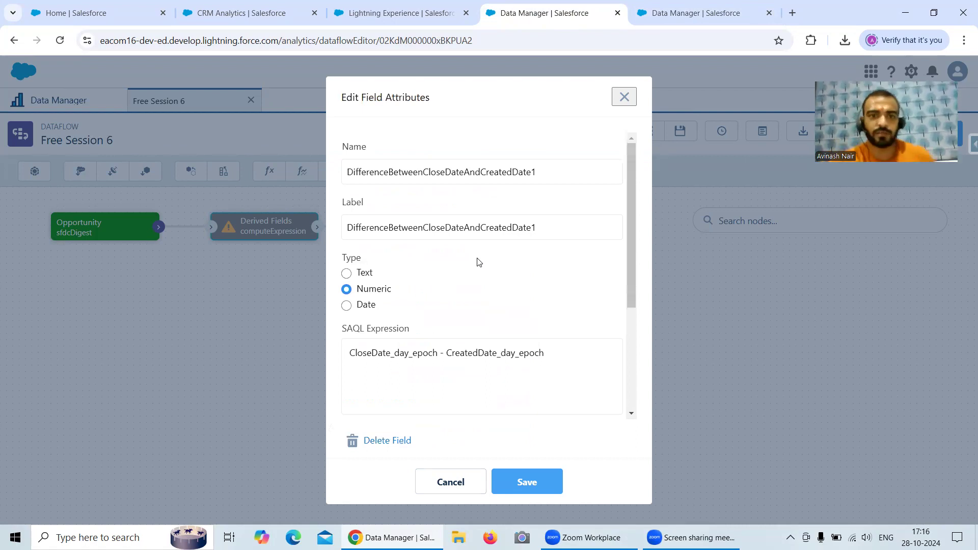
In the recipe, start a Date Difference transformation on the Close Date column with Created Date as end date and duration in days.
{"action": "left_click", "coordinate": [658, 23]}
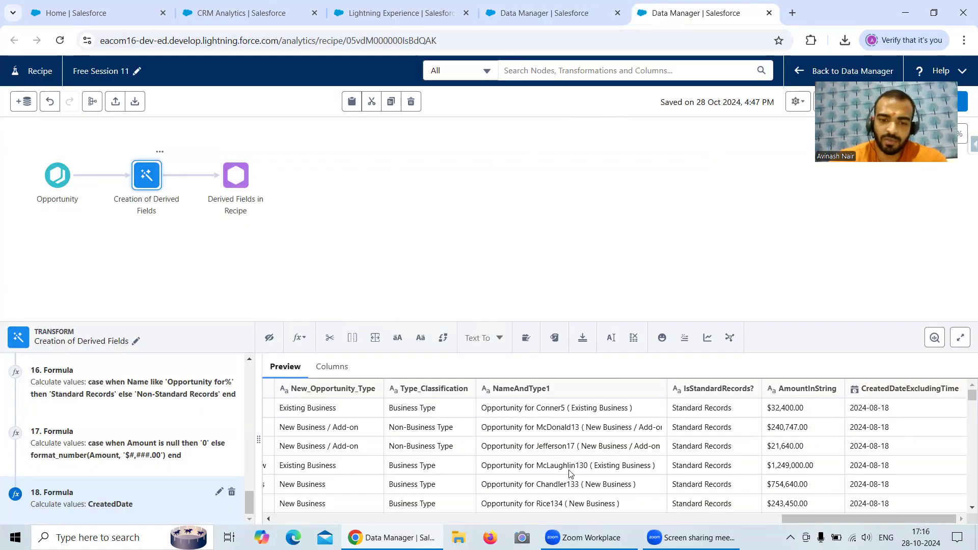
{"action": "left_click_drag", "start_coordinate": [797, 518], "coordinate": [329, 513]}
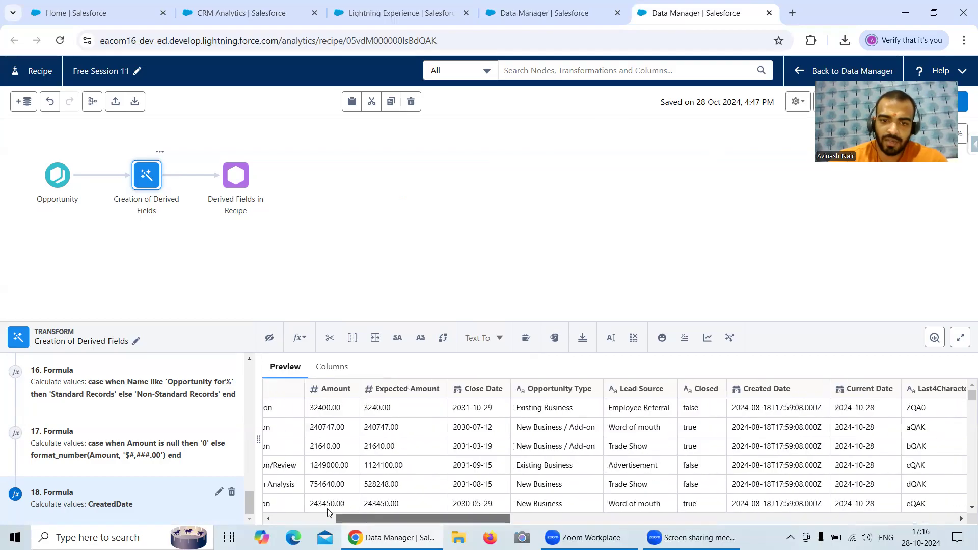
{"action": "left_click", "coordinate": [598, 388]}
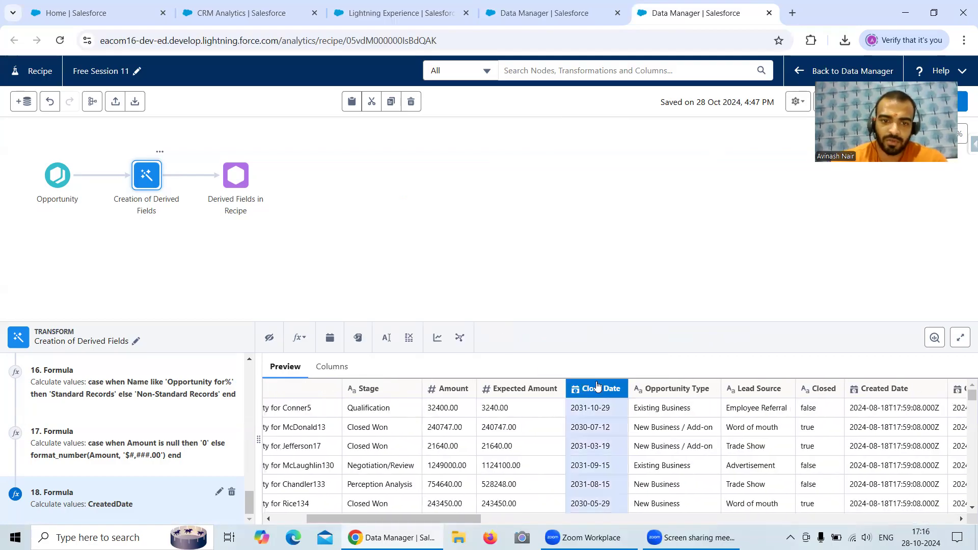
{"action": "left_click", "coordinate": [300, 338]}
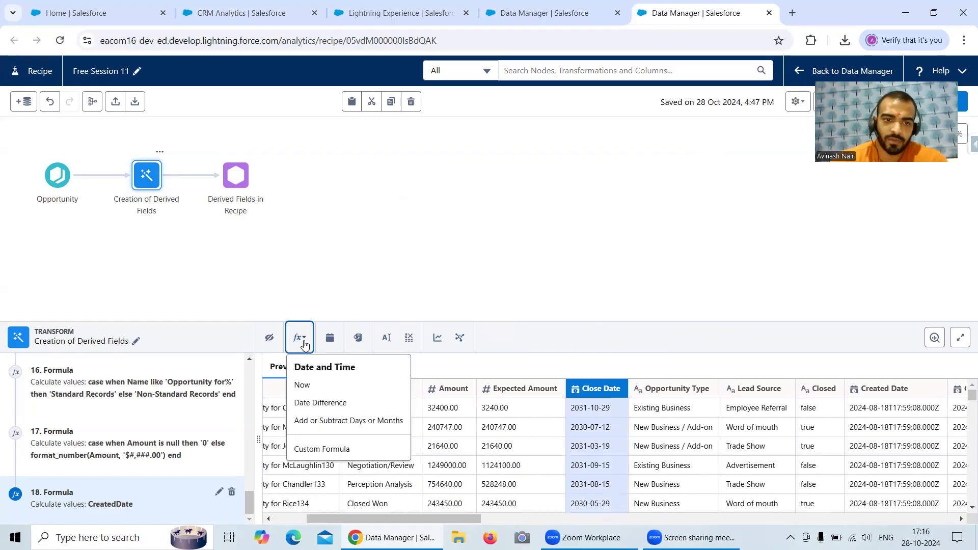
{"action": "left_click", "coordinate": [324, 404]}
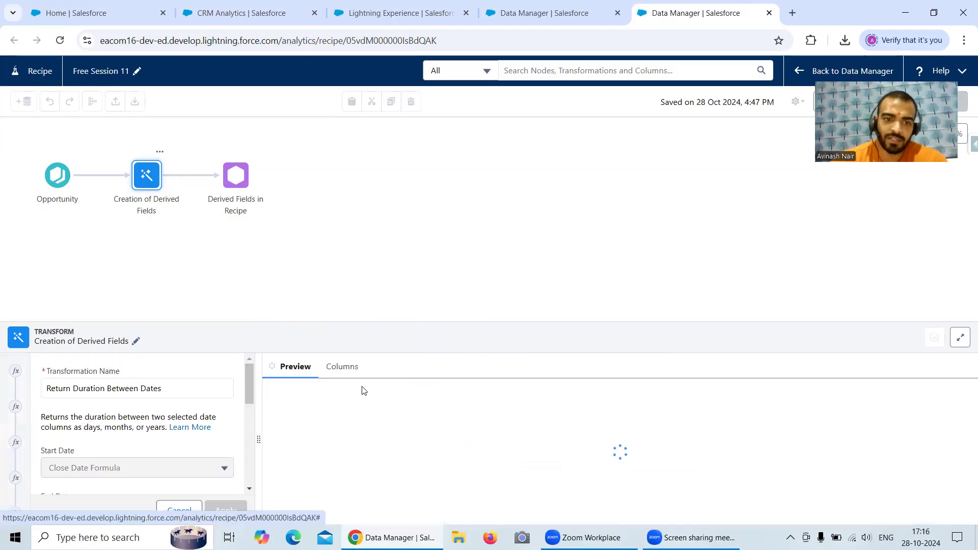
{"action": "scroll", "coordinate": [192, 414], "scroll_direction": "down", "scroll_amount": 1}
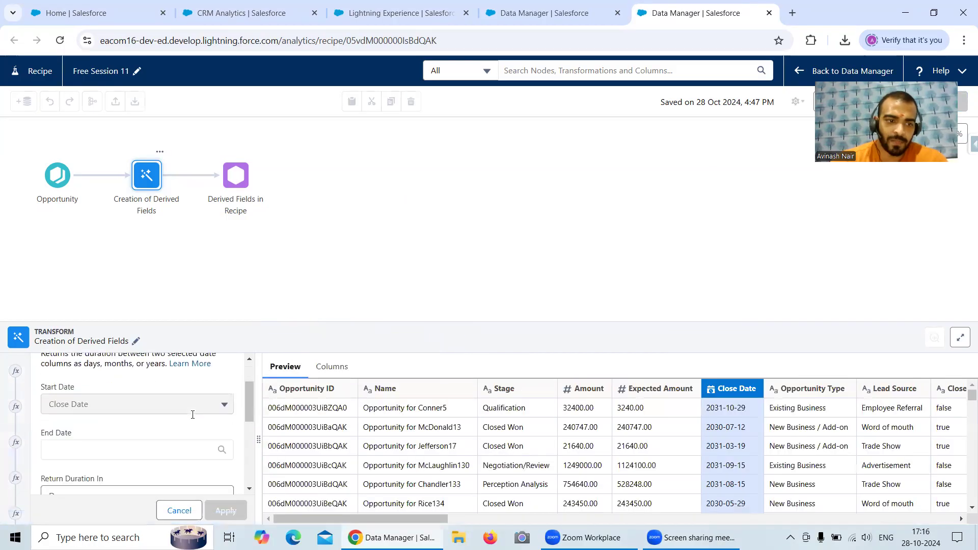
{"action": "left_click", "coordinate": [82, 448]}
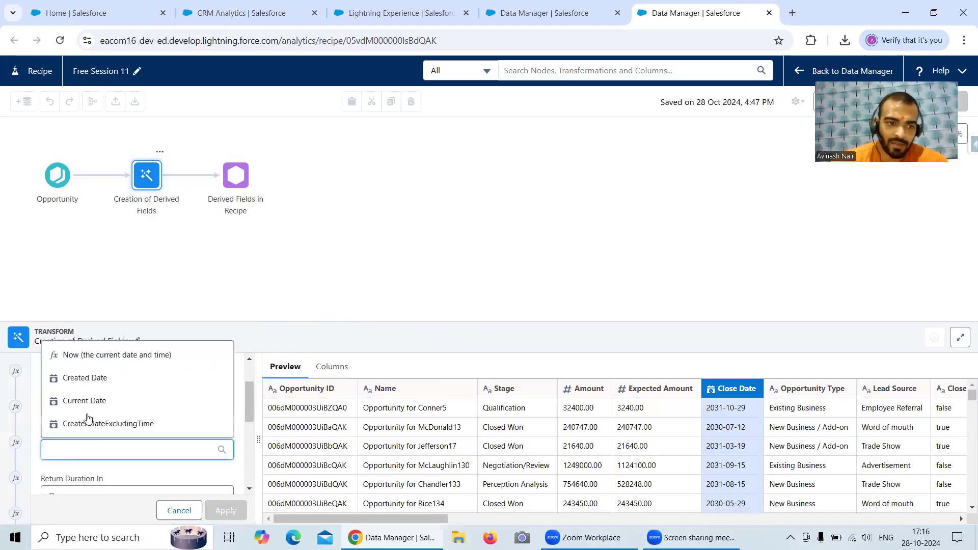
{"action": "left_click", "coordinate": [92, 378]}
{"action": "scroll", "coordinate": [235, 467], "scroll_direction": "down", "scroll_amount": 1}
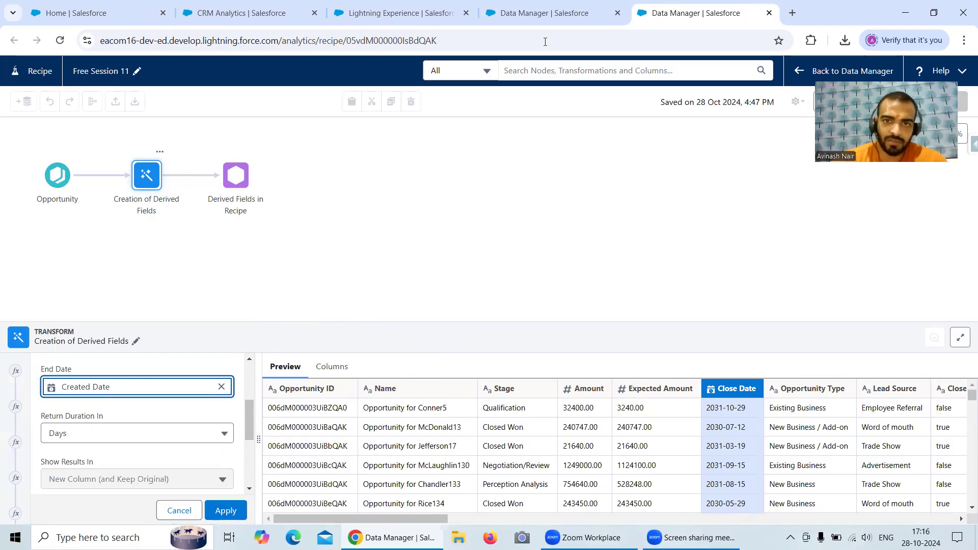
Copy the field name DifferenceBetweenCloseDateAndCreatedDate, without the trailing 1, from the dataflow's field attributes.
{"action": "left_click", "coordinate": [542, 21]}
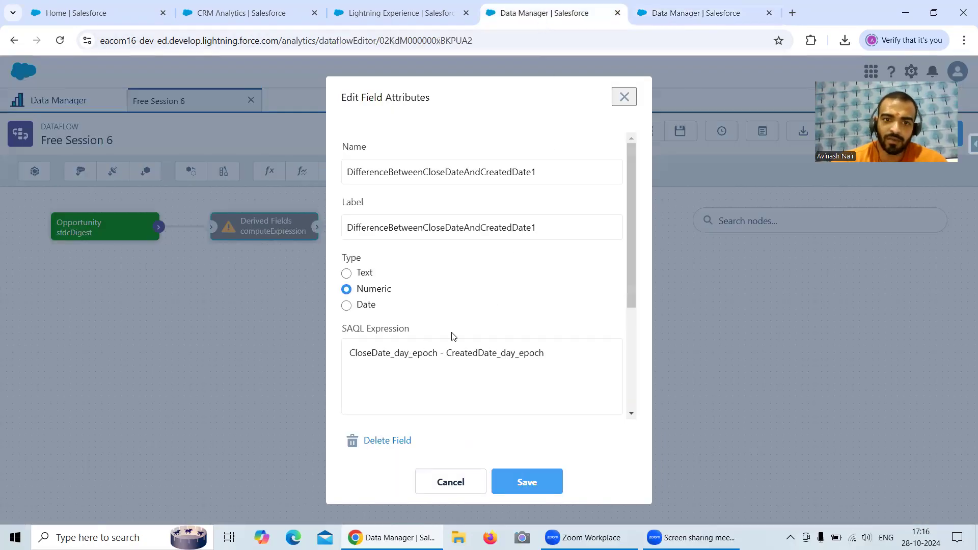
{"action": "left_click", "coordinate": [681, 20]}
{"action": "scroll", "coordinate": [95, 452], "scroll_direction": "down", "scroll_amount": 3}
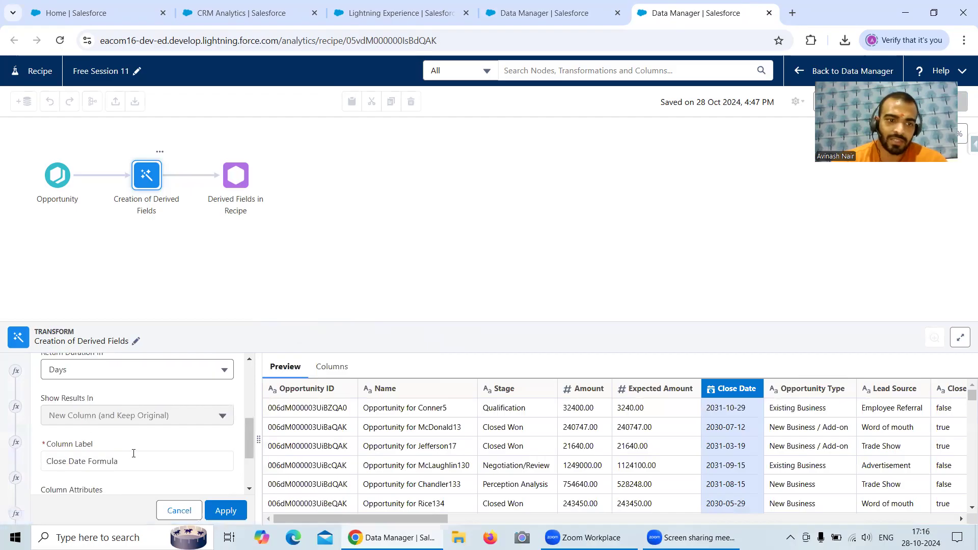
{"action": "scroll", "coordinate": [134, 453], "scroll_direction": "down", "scroll_amount": 1}
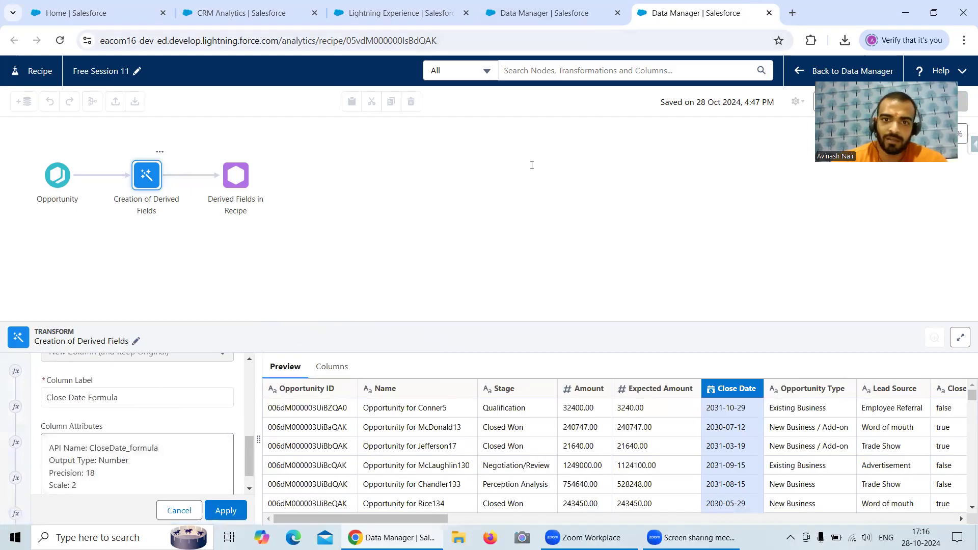
{"action": "key", "text": "ctrl+shift+Tab"}
{"action": "left_click_drag", "start_coordinate": [532, 171], "coordinate": [342, 176]}
{"action": "key", "text": "ctrl+c"}
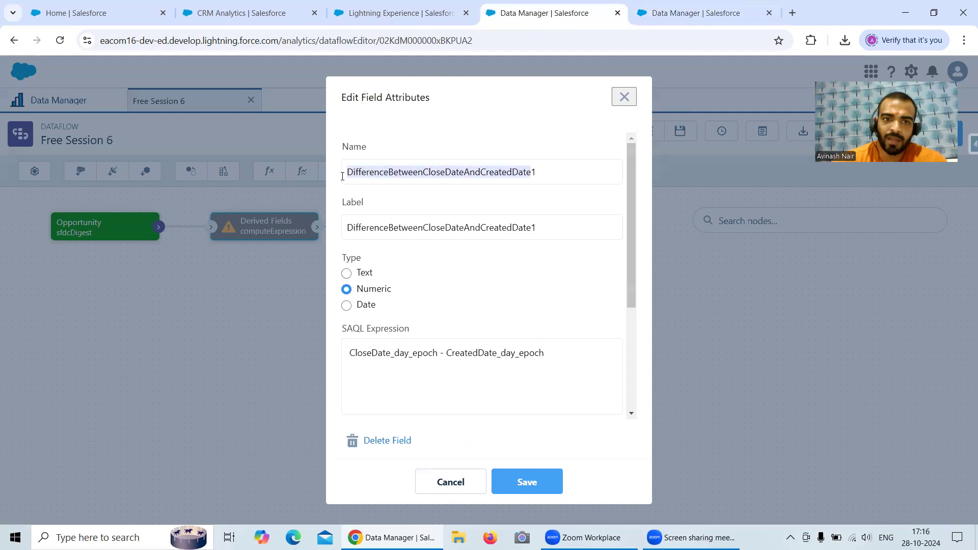
Set the recipe transformation's column label to DifferenceBetweenCloseDateAndCreatedDate and apply it.
{"action": "key", "text": "ctrl+Tab"}
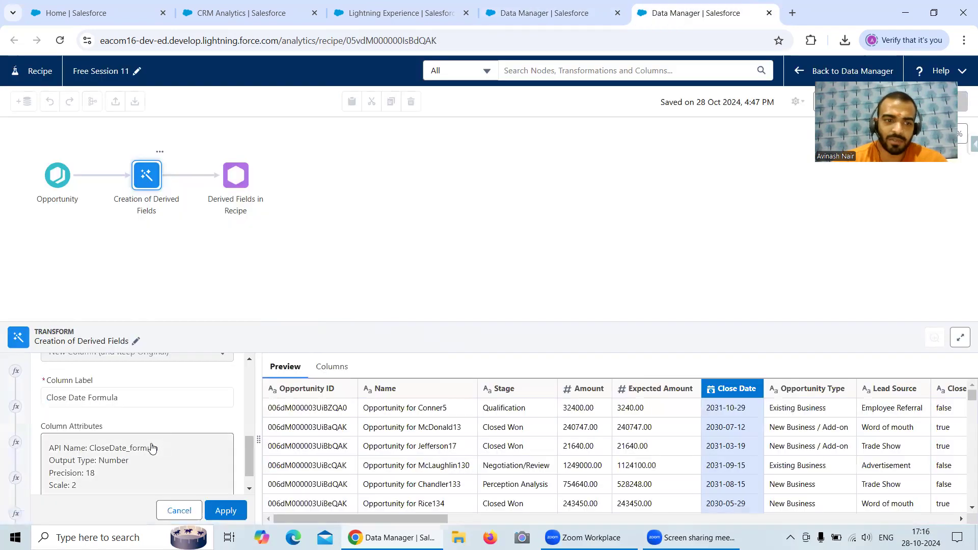
{"action": "scroll", "coordinate": [188, 442], "scroll_direction": "up", "scroll_amount": 2}
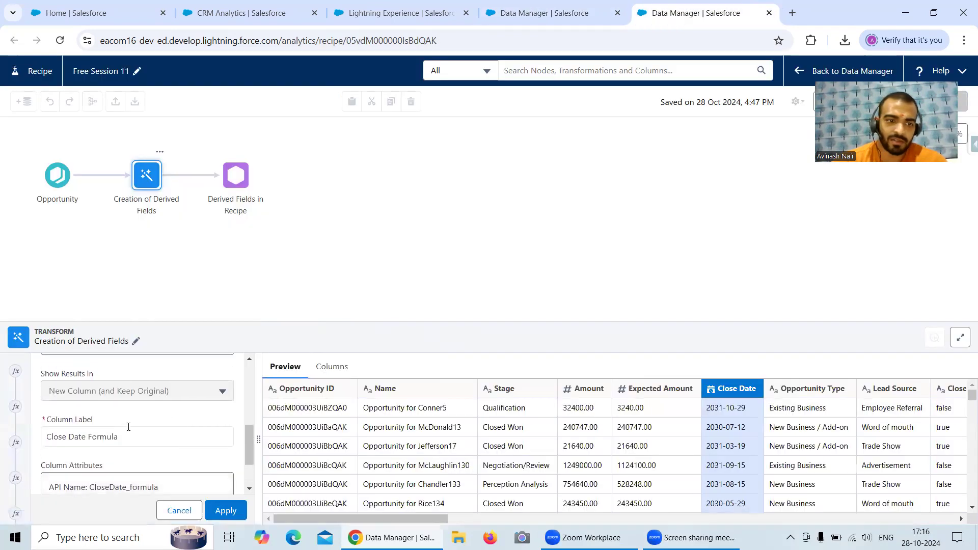
{"action": "left_click_drag", "start_coordinate": [127, 437], "coordinate": [38, 441]}
{"action": "key", "text": "ctrl+v"}
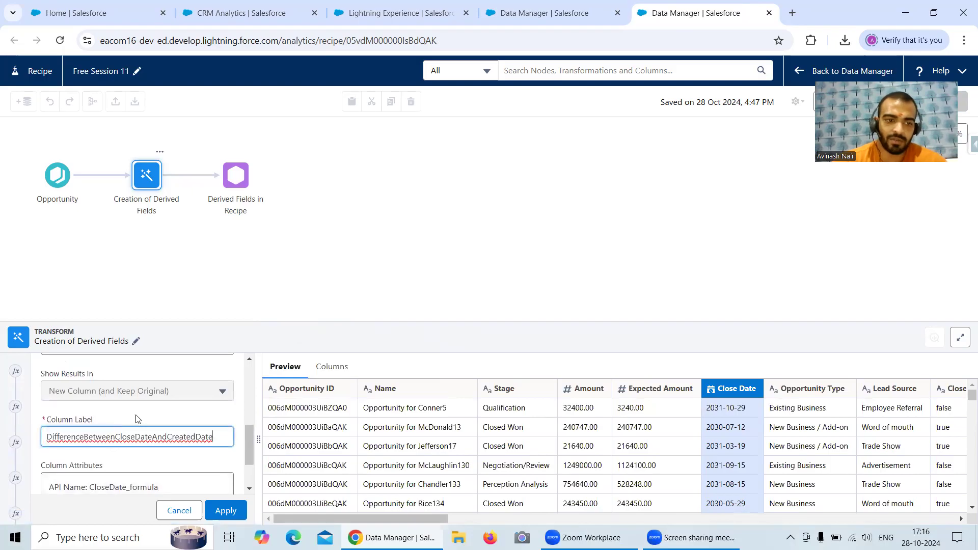
{"action": "left_click", "coordinate": [226, 511]}
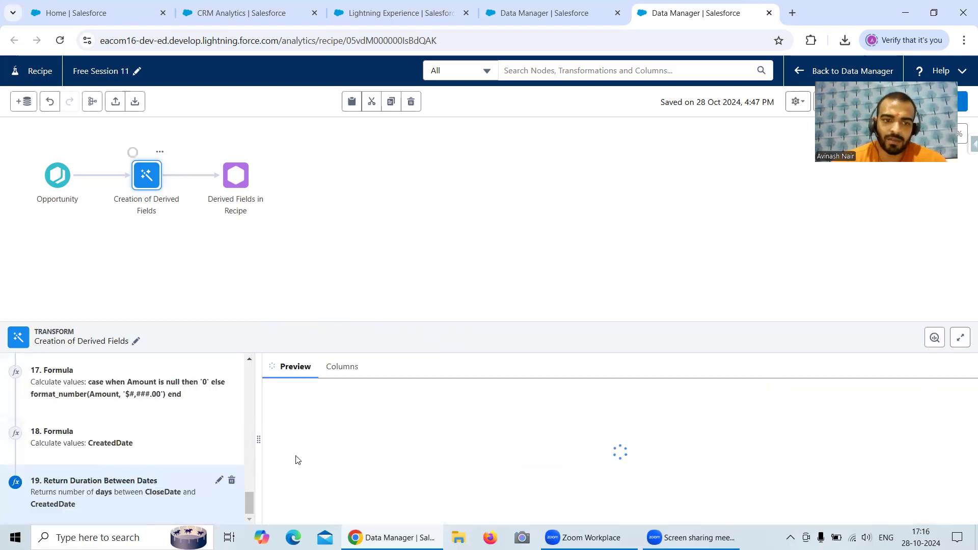
Review the settings of the Return Duration Between Dates transformation and inspect the values of its new column in the data preview.
{"action": "left_click", "coordinate": [219, 480]}
{"action": "scroll", "coordinate": [256, 416], "scroll_direction": "down", "scroll_amount": 5}
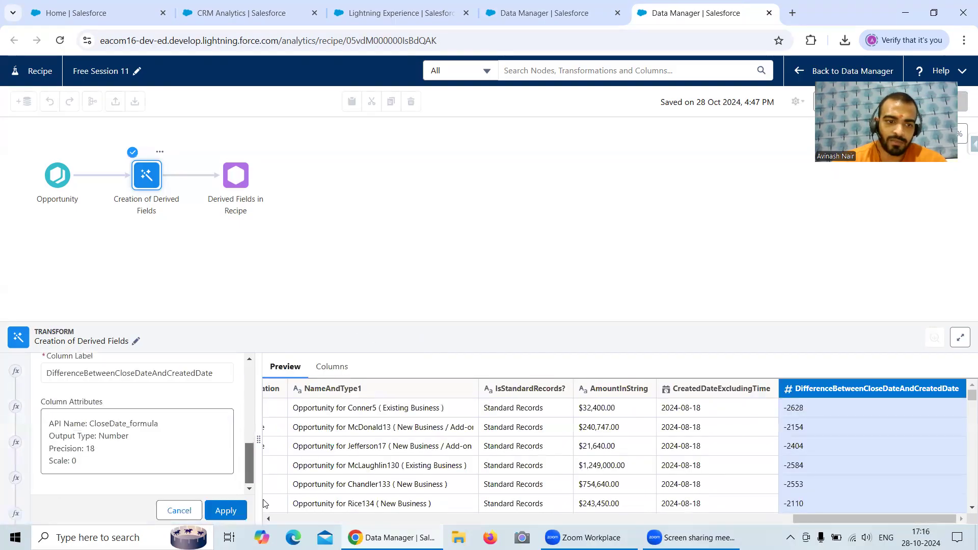
{"action": "scroll", "coordinate": [263, 462], "scroll_direction": "up", "scroll_amount": 4}
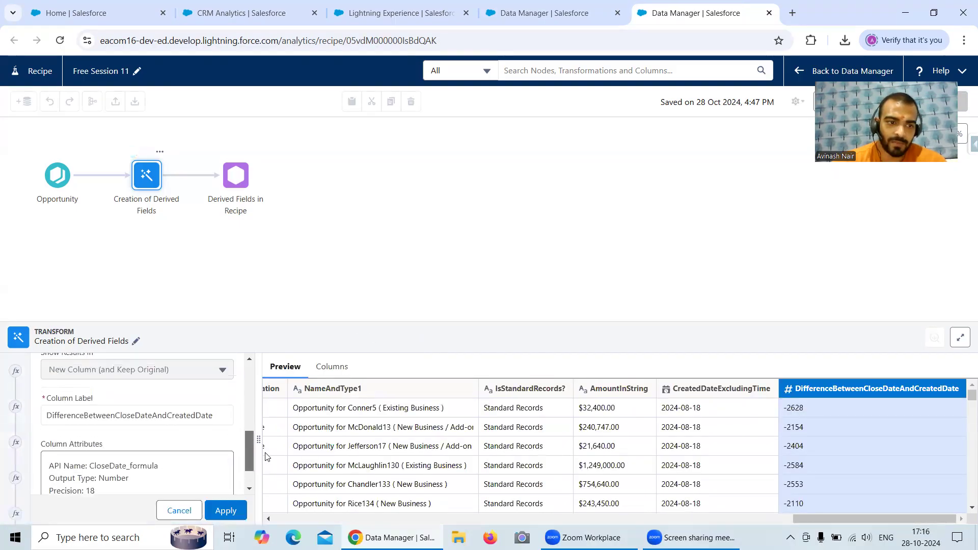
{"action": "scroll", "coordinate": [225, 449], "scroll_direction": "up", "scroll_amount": 3}
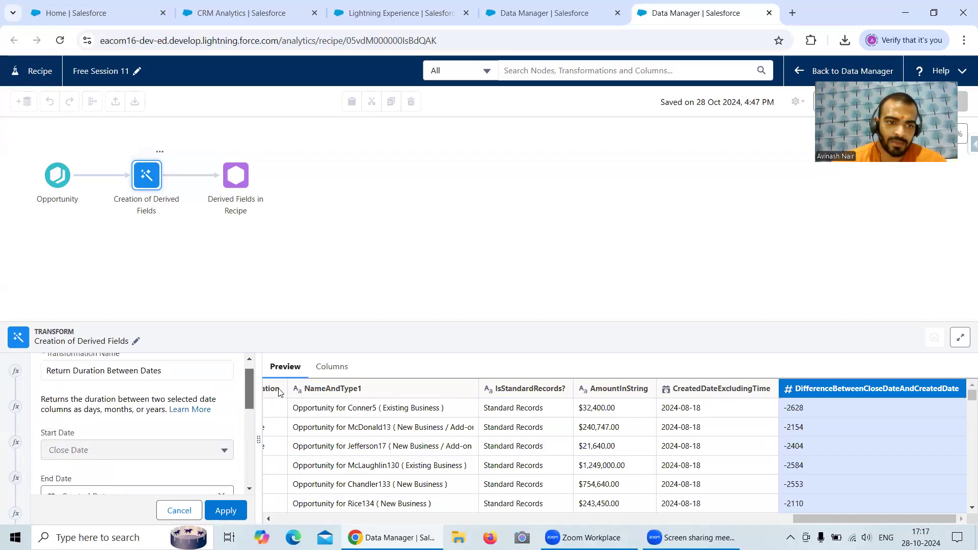
{"action": "left_click", "coordinate": [226, 511]}
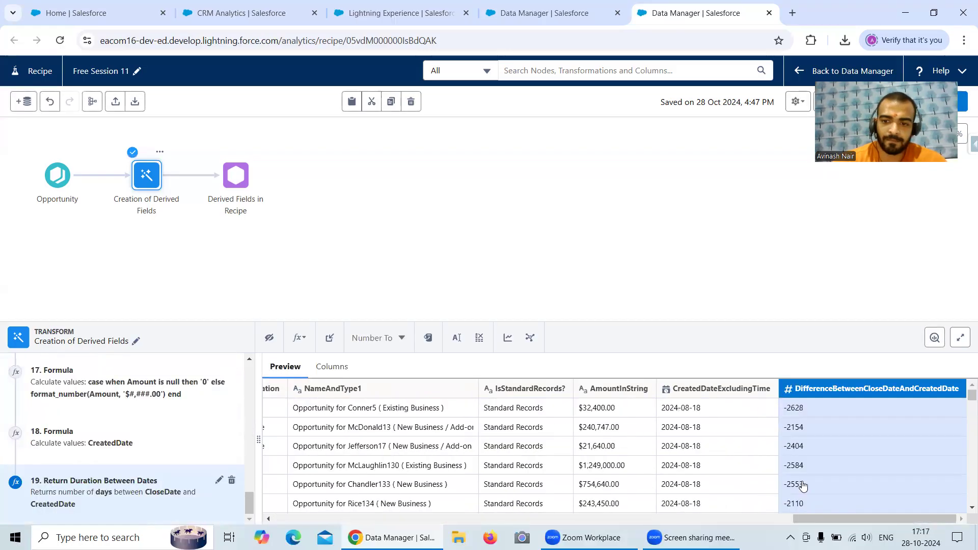
{"action": "scroll", "coordinate": [815, 428], "scroll_direction": "down", "scroll_amount": 5}
{"action": "scroll", "coordinate": [819, 432], "scroll_direction": "down", "scroll_amount": 10}
{"action": "scroll", "coordinate": [965, 414], "scroll_direction": "down", "scroll_amount": 10}
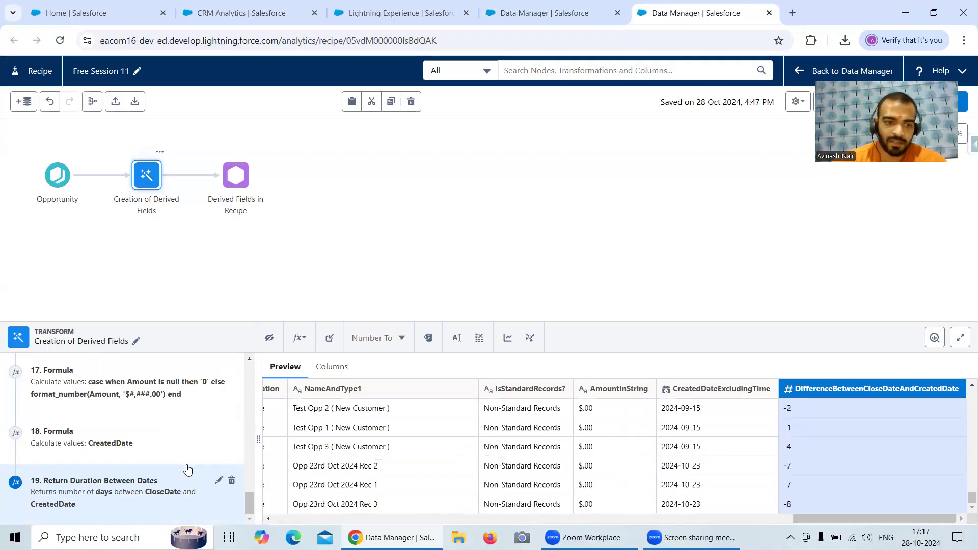
Check the duration transformation's start and end dates against the Close Date, Created Date and difference columns in the preview.
{"action": "left_click", "coordinate": [219, 480]}
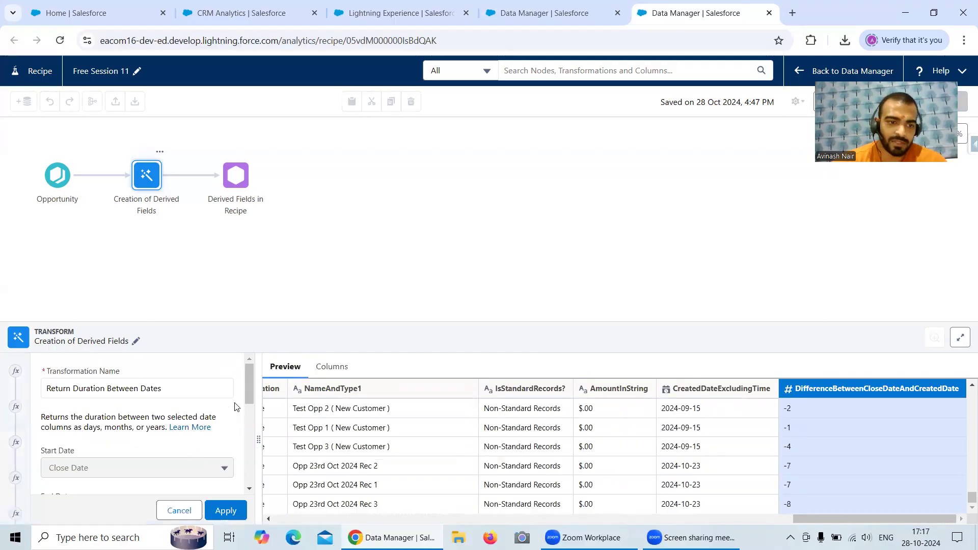
{"action": "scroll", "coordinate": [235, 406], "scroll_direction": "down", "scroll_amount": 1}
{"action": "scroll", "coordinate": [236, 407], "scroll_direction": "down", "scroll_amount": 1}
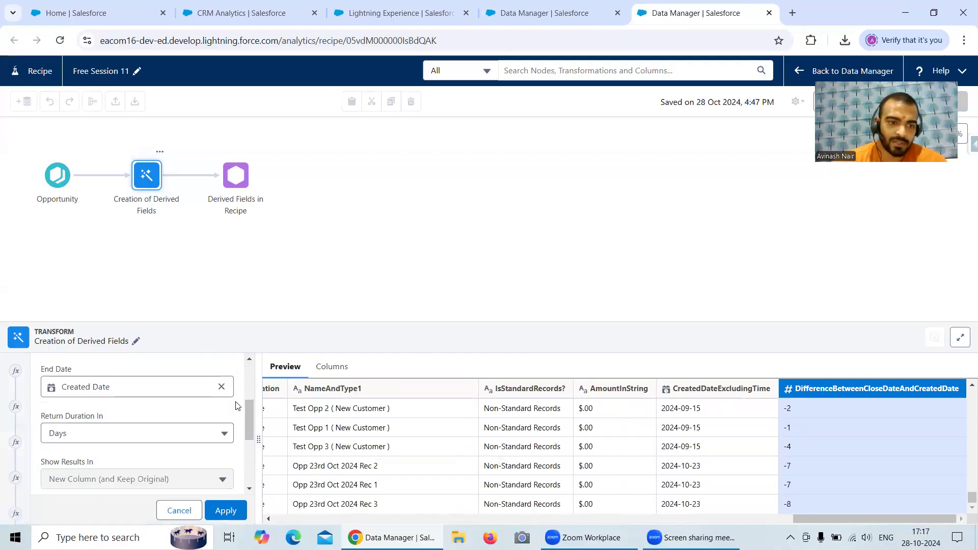
{"action": "left_click_drag", "start_coordinate": [849, 517], "coordinate": [418, 520]}
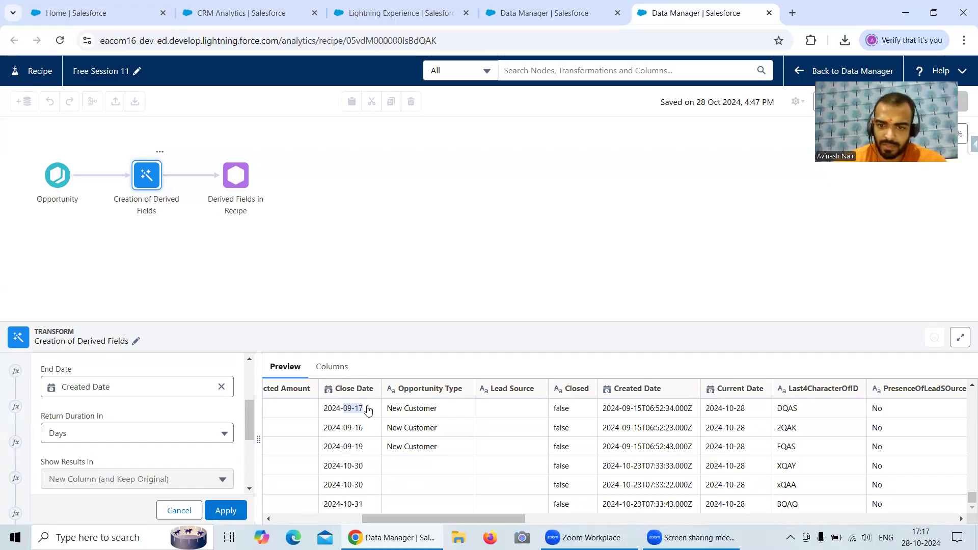
{"action": "left_click_drag", "start_coordinate": [504, 520], "coordinate": [959, 520]}
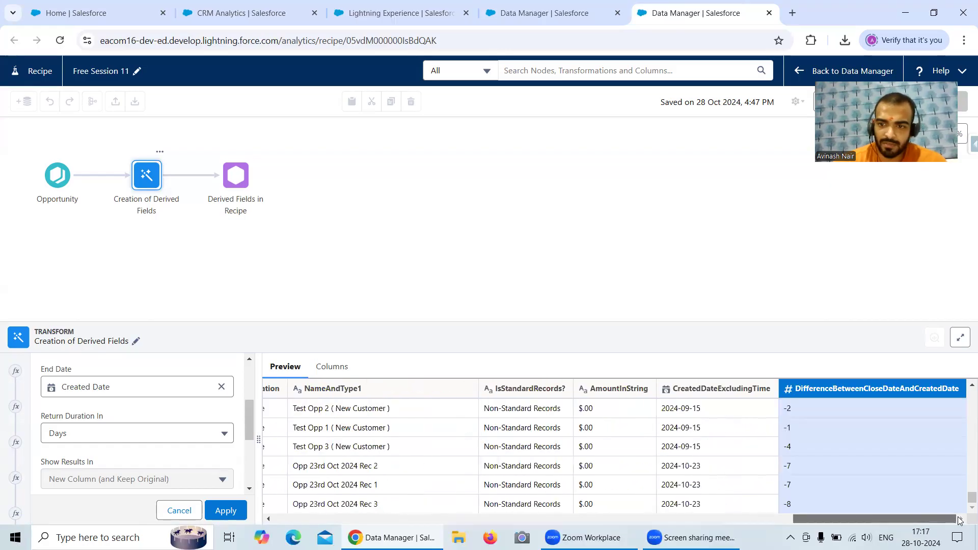
{"action": "left_click_drag", "start_coordinate": [811, 519], "coordinate": [382, 519]}
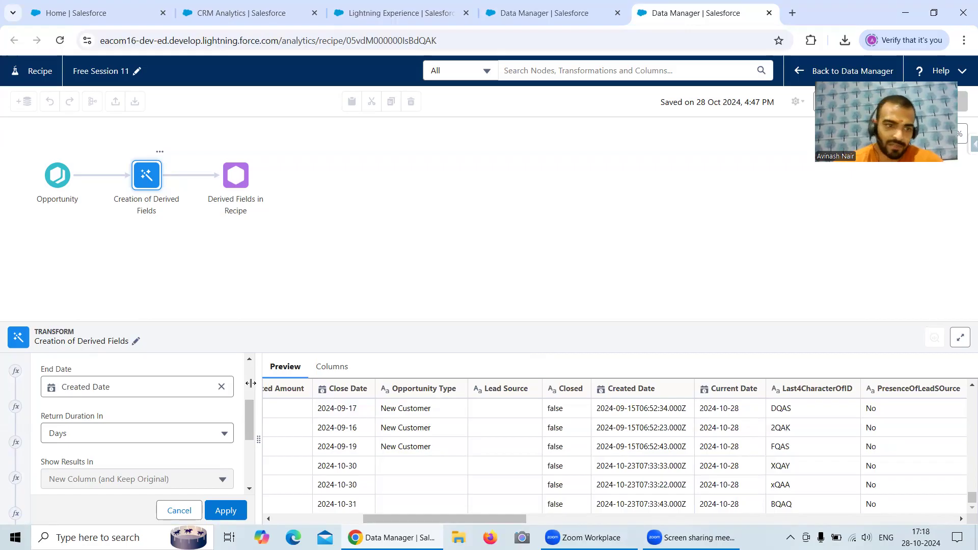
{"action": "scroll", "coordinate": [168, 384], "scroll_direction": "up", "scroll_amount": 2}
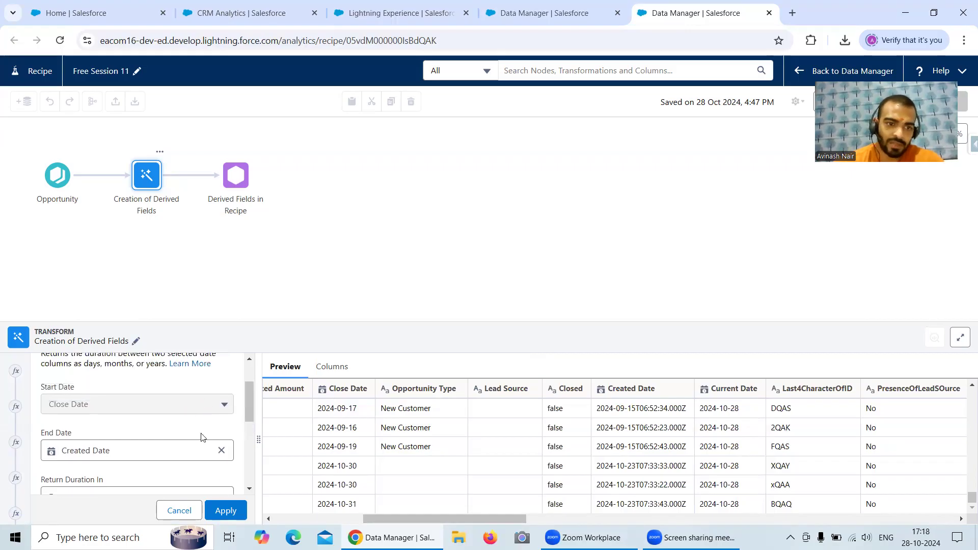
{"action": "left_click", "coordinate": [225, 511]}
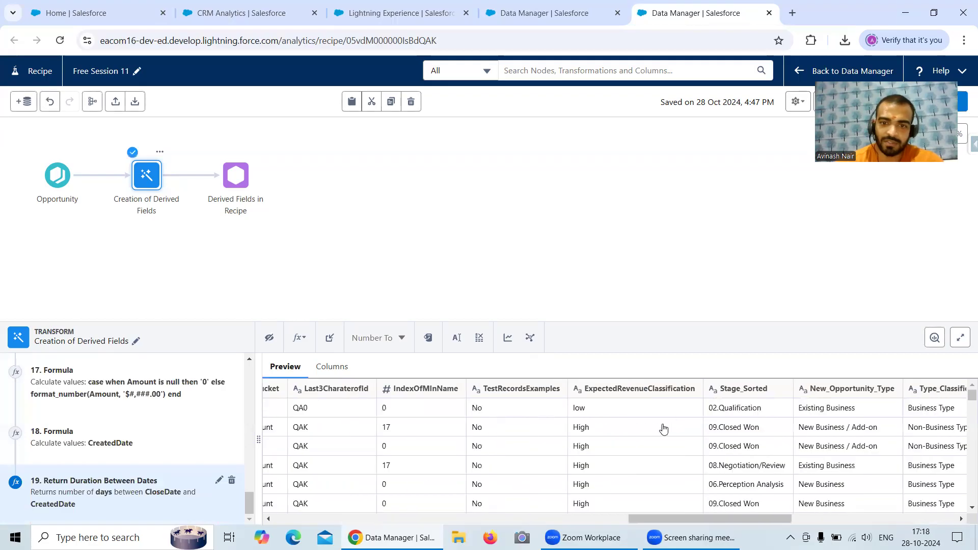
Add a Date Difference transformation on the Created Date column with Close Date as the end date.
{"action": "left_click", "coordinate": [814, 521]}
{"action": "left_click_drag", "start_coordinate": [814, 521], "coordinate": [393, 520]}
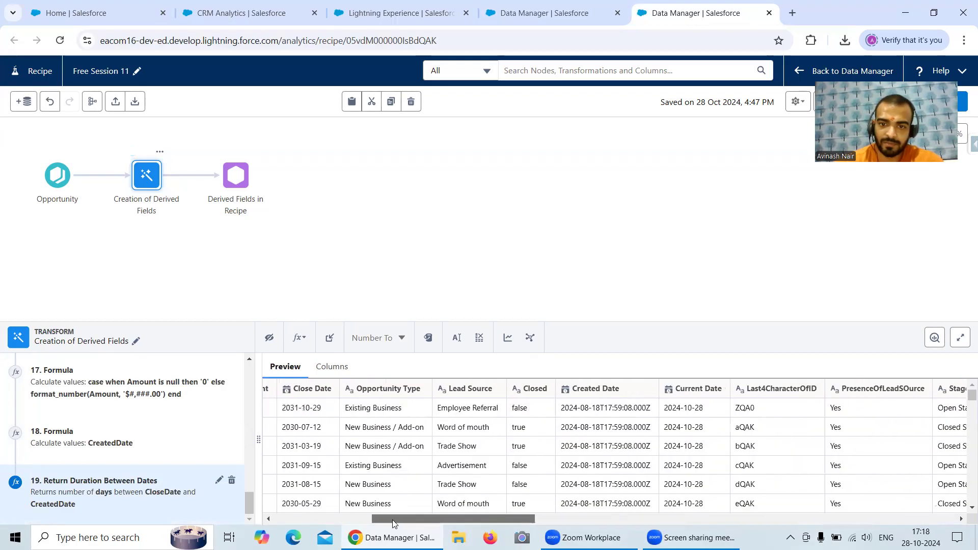
{"action": "left_click_drag", "start_coordinate": [835, 520], "coordinate": [427, 525]}
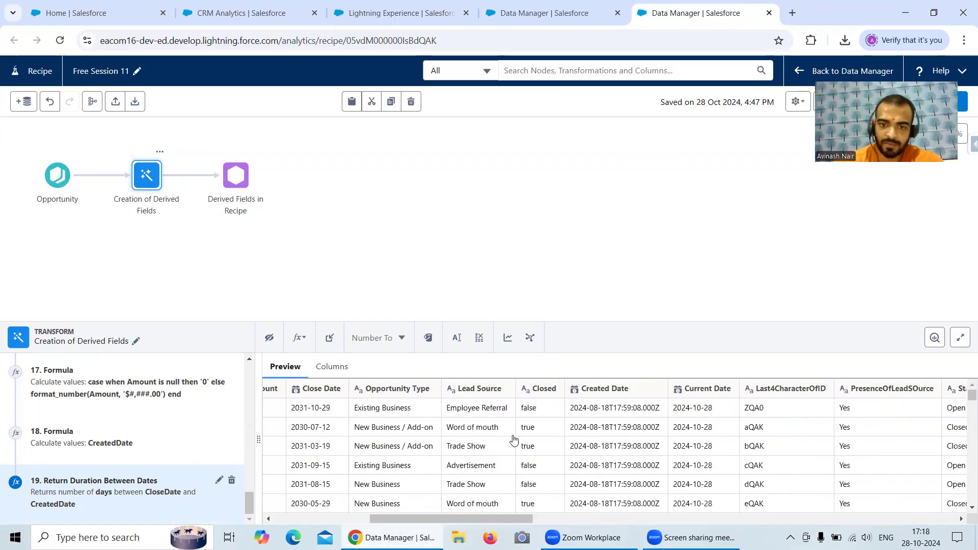
{"action": "left_click", "coordinate": [603, 391]}
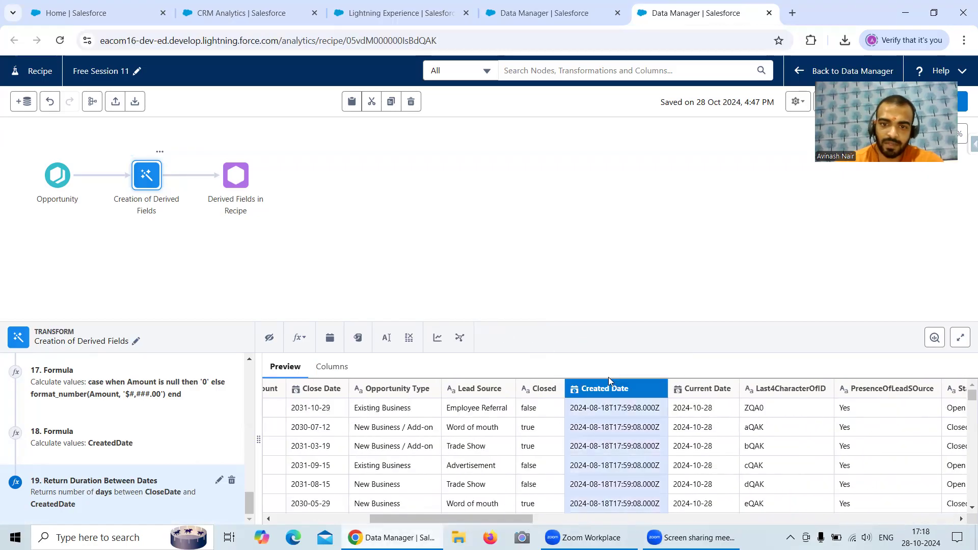
{"action": "left_click", "coordinate": [299, 341]}
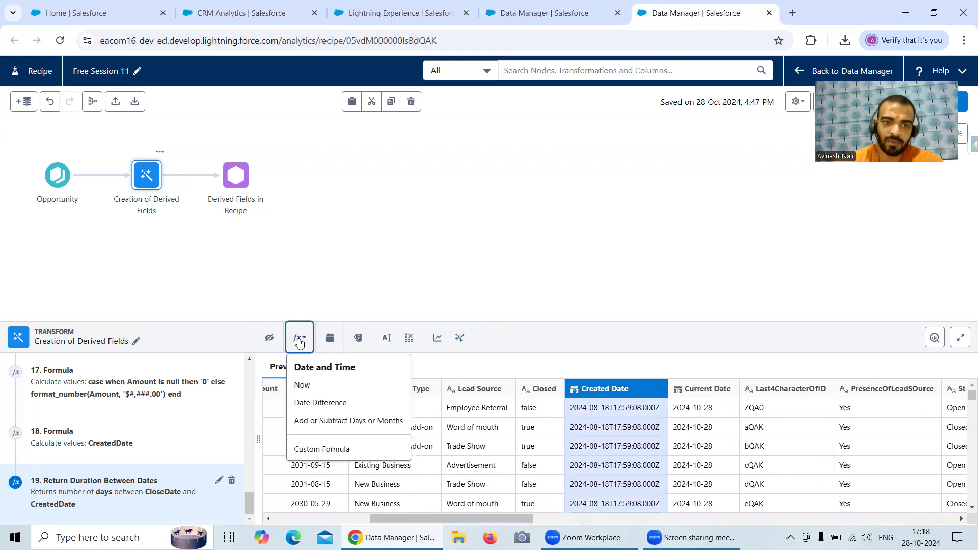
{"action": "left_click", "coordinate": [326, 405]}
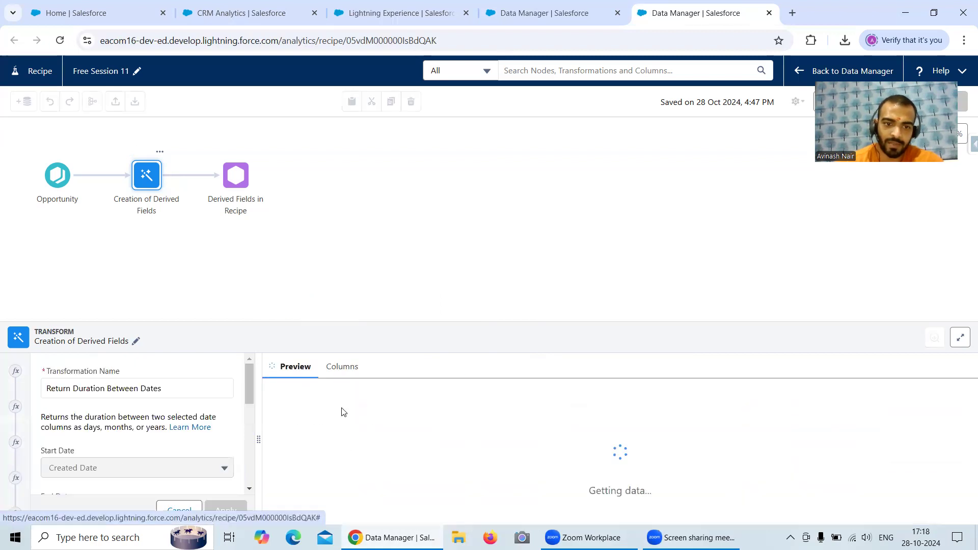
{"action": "scroll", "coordinate": [107, 444], "scroll_direction": "down", "scroll_amount": 3}
{"action": "left_click", "coordinate": [105, 449]}
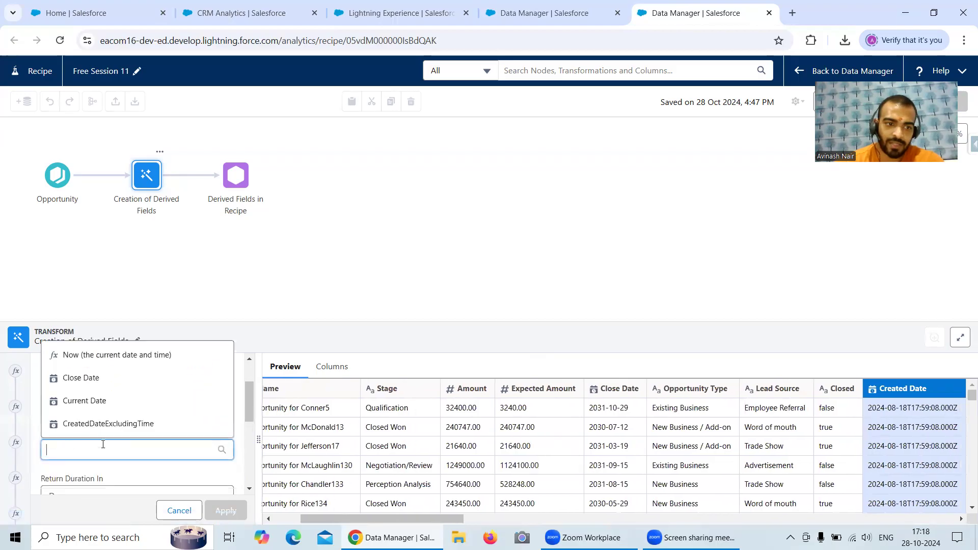
{"action": "left_click", "coordinate": [81, 378]}
{"action": "scroll", "coordinate": [204, 454], "scroll_direction": "down", "scroll_amount": 5}
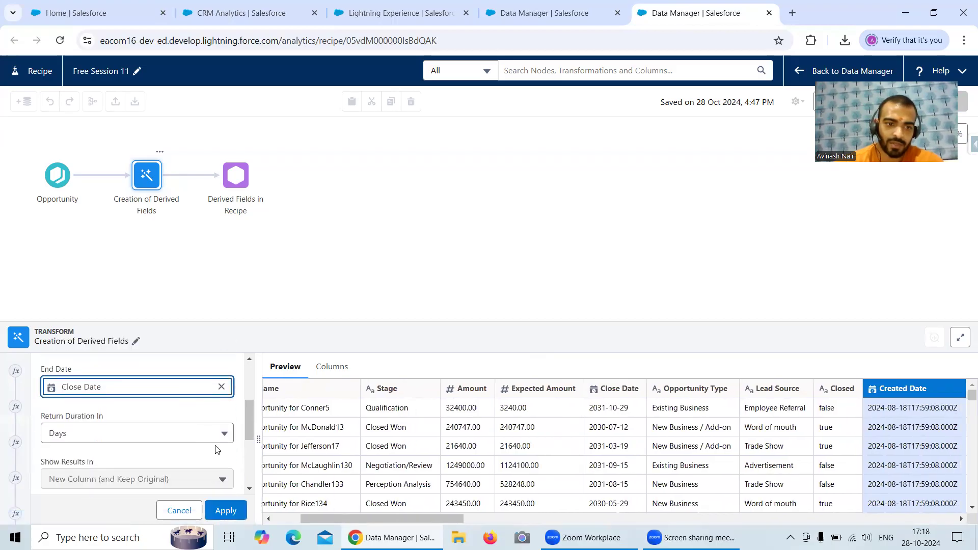
{"action": "scroll", "coordinate": [218, 448], "scroll_direction": "up", "scroll_amount": 2}
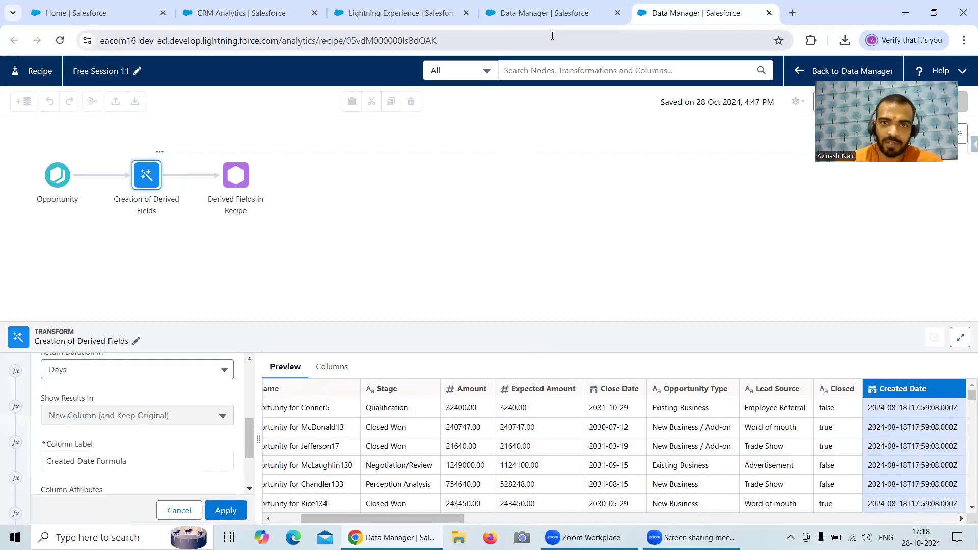
Copy the dataflow's field name without the trailing 1, label the new column DifferenceBetweenCloseDateAndCreatedDate, and apply the transformation.
{"action": "left_click", "coordinate": [551, 17]}
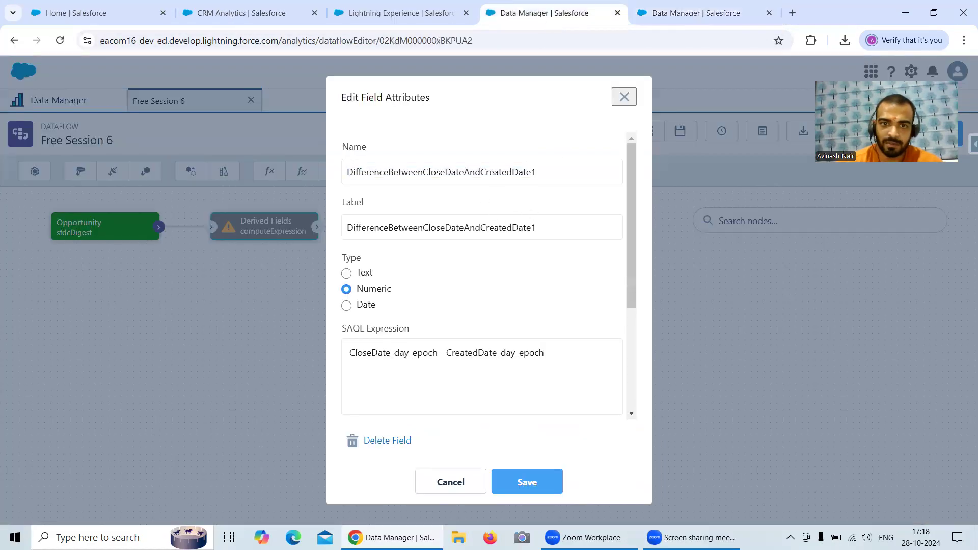
{"action": "left_click_drag", "start_coordinate": [531, 170], "coordinate": [343, 173]}
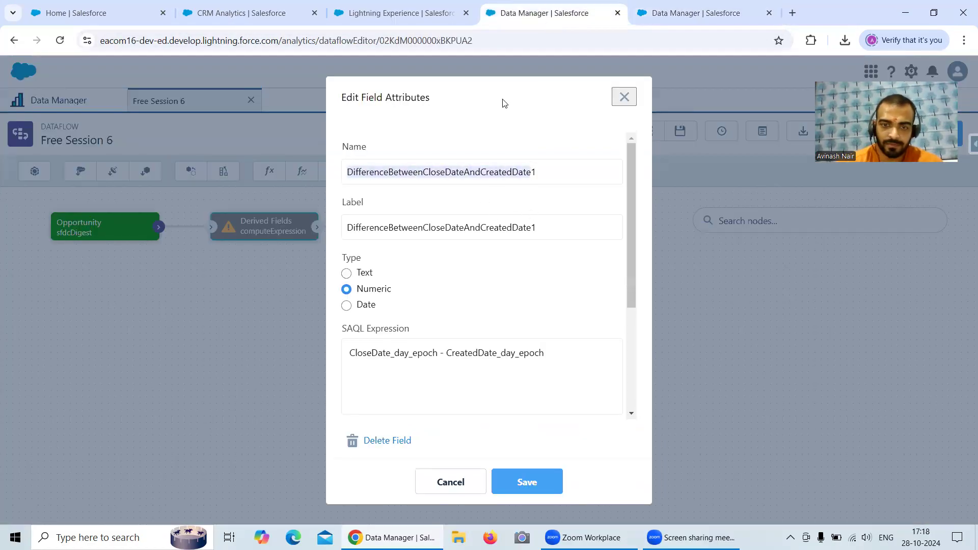
{"action": "left_click", "coordinate": [688, 15]}
{"action": "scroll", "coordinate": [202, 444], "scroll_direction": "down", "scroll_amount": 2}
{"action": "scroll", "coordinate": [167, 434], "scroll_direction": "up", "scroll_amount": 1}
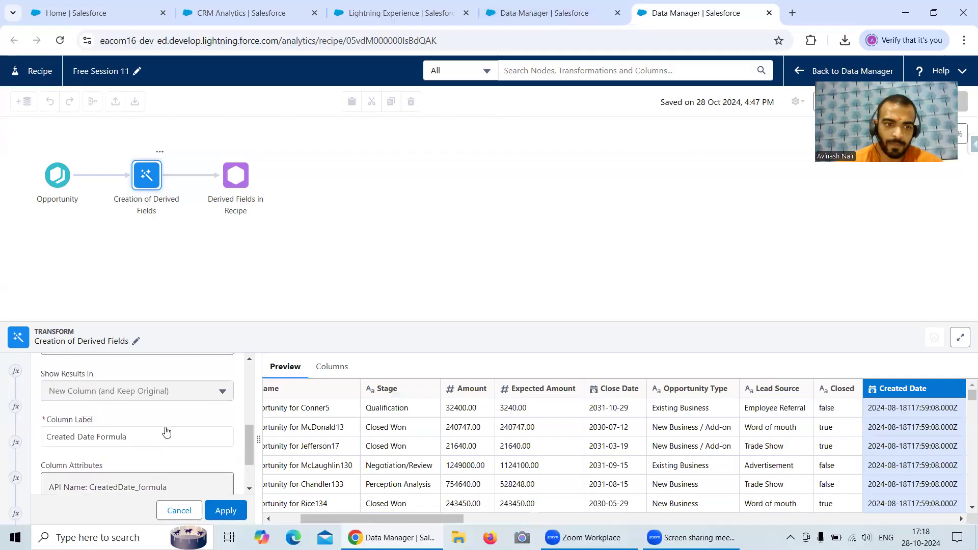
{"action": "left_click_drag", "start_coordinate": [134, 438], "coordinate": [18, 450]}
{"action": "key", "text": "ctrl+v"}
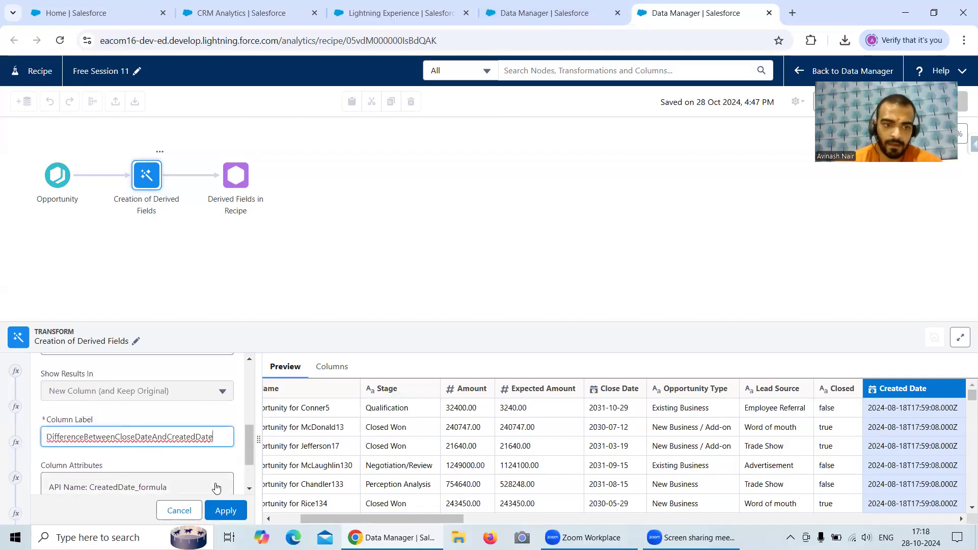
{"action": "left_click", "coordinate": [226, 511]}
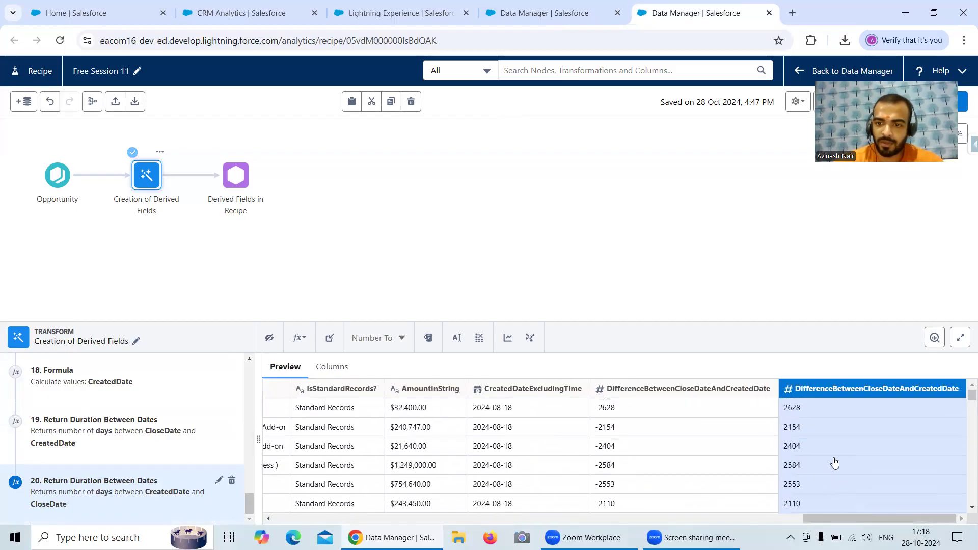
Review the new duration transformation's settings, reapply it, and compare its values with the date columns in the last preview rows.
{"action": "left_click", "coordinate": [219, 480]}
{"action": "scroll", "coordinate": [199, 439], "scroll_direction": "down", "scroll_amount": 4}
{"action": "scroll", "coordinate": [174, 416], "scroll_direction": "up", "scroll_amount": 1}
{"action": "scroll", "coordinate": [102, 437], "scroll_direction": "up", "scroll_amount": 2}
{"action": "scroll", "coordinate": [151, 433], "scroll_direction": "down", "scroll_amount": 2}
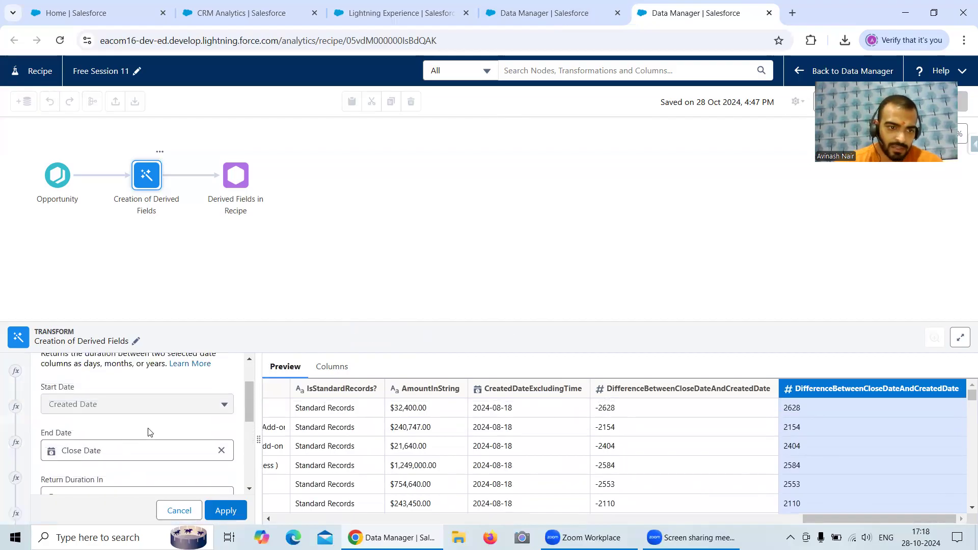
{"action": "scroll", "coordinate": [149, 432], "scroll_direction": "down", "scroll_amount": 3}
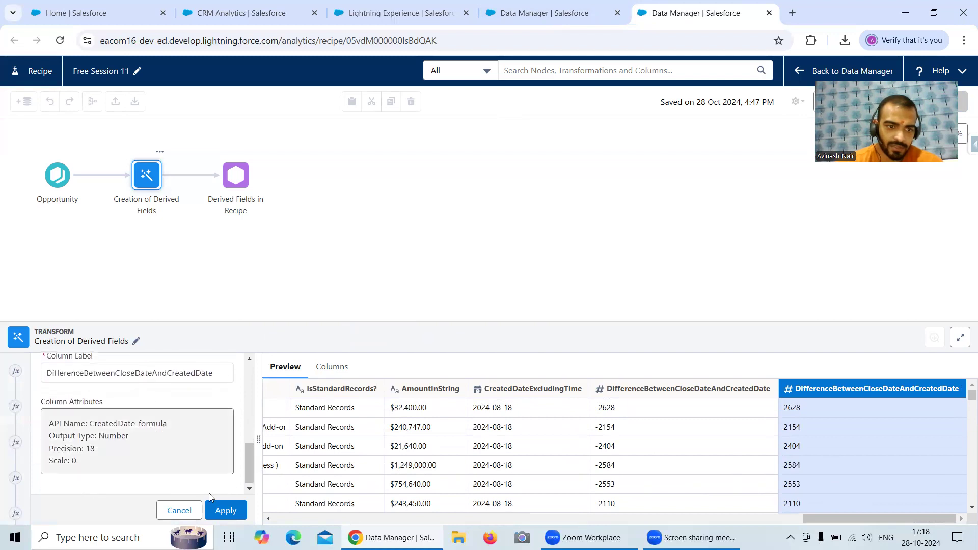
{"action": "left_click", "coordinate": [227, 511]}
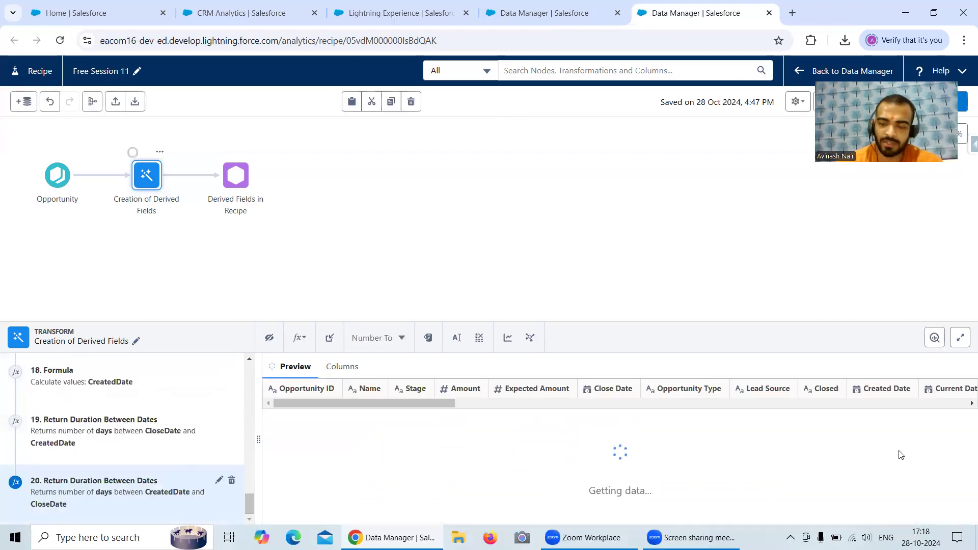
{"action": "left_click_drag", "start_coordinate": [964, 392], "coordinate": [963, 520]}
{"action": "left_click_drag", "start_coordinate": [850, 518], "coordinate": [422, 521]}
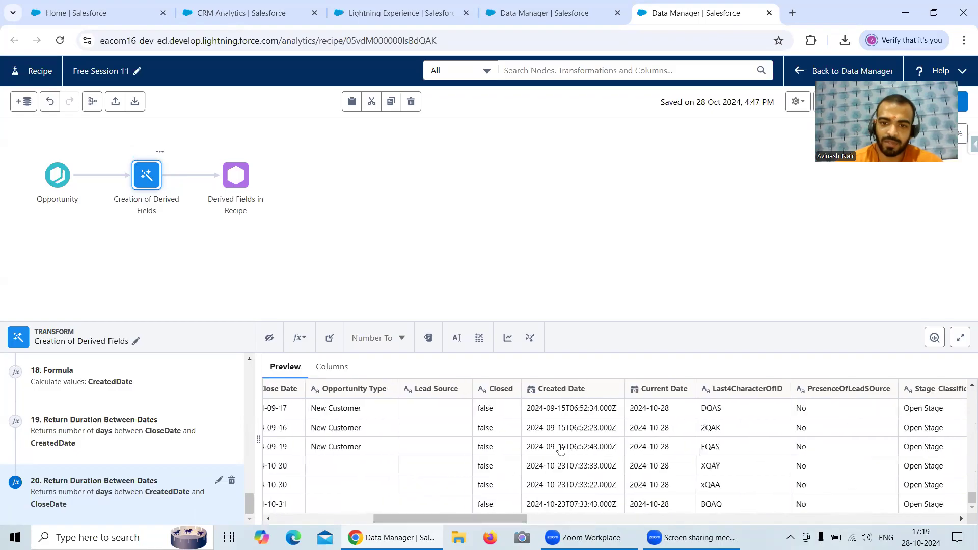
{"action": "left_click_drag", "start_coordinate": [472, 517], "coordinate": [935, 519]}
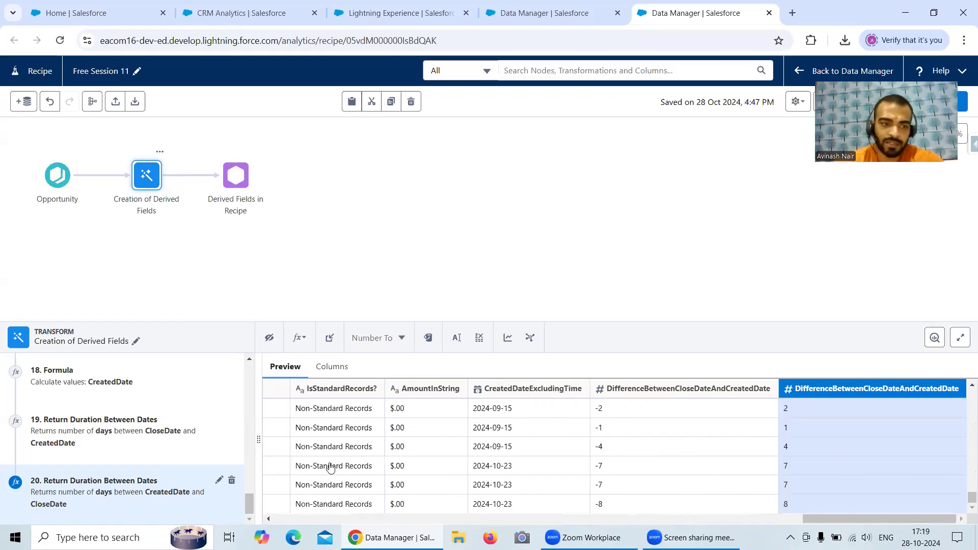
Delete the duration transformation that runs from Close Date to Created Date, save the recipe, and check the remaining difference column.
{"action": "left_click", "coordinate": [185, 429]}
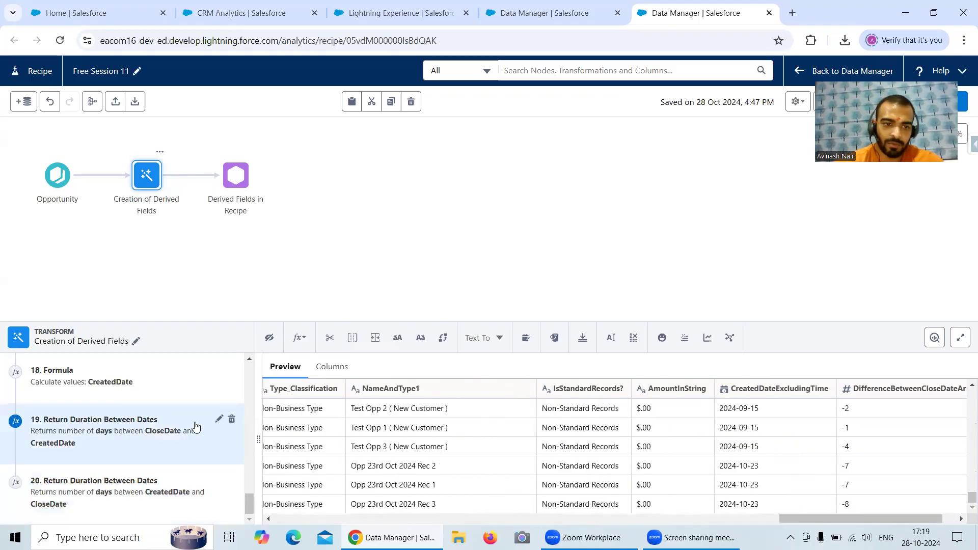
{"action": "left_click", "coordinate": [232, 420]}
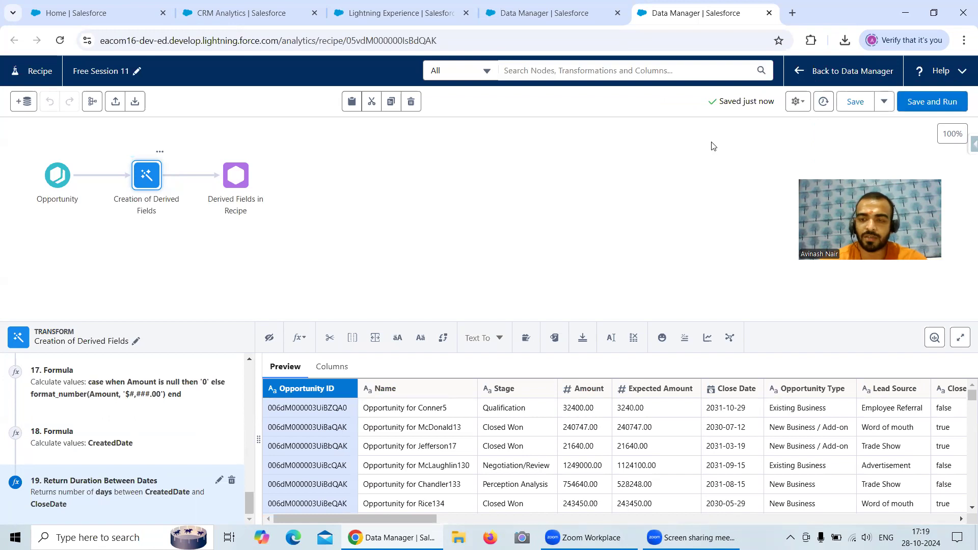
{"action": "left_click_drag", "start_coordinate": [351, 518], "coordinate": [960, 516]}
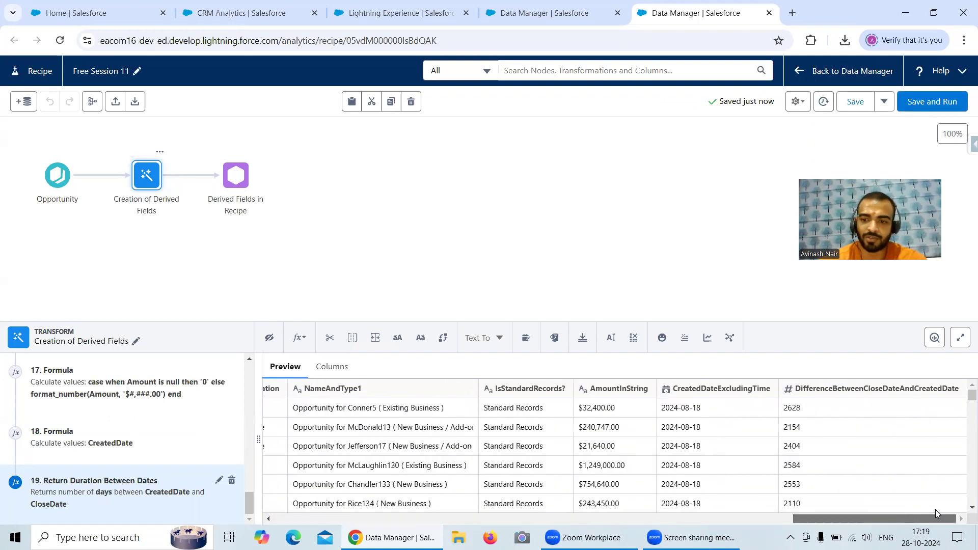